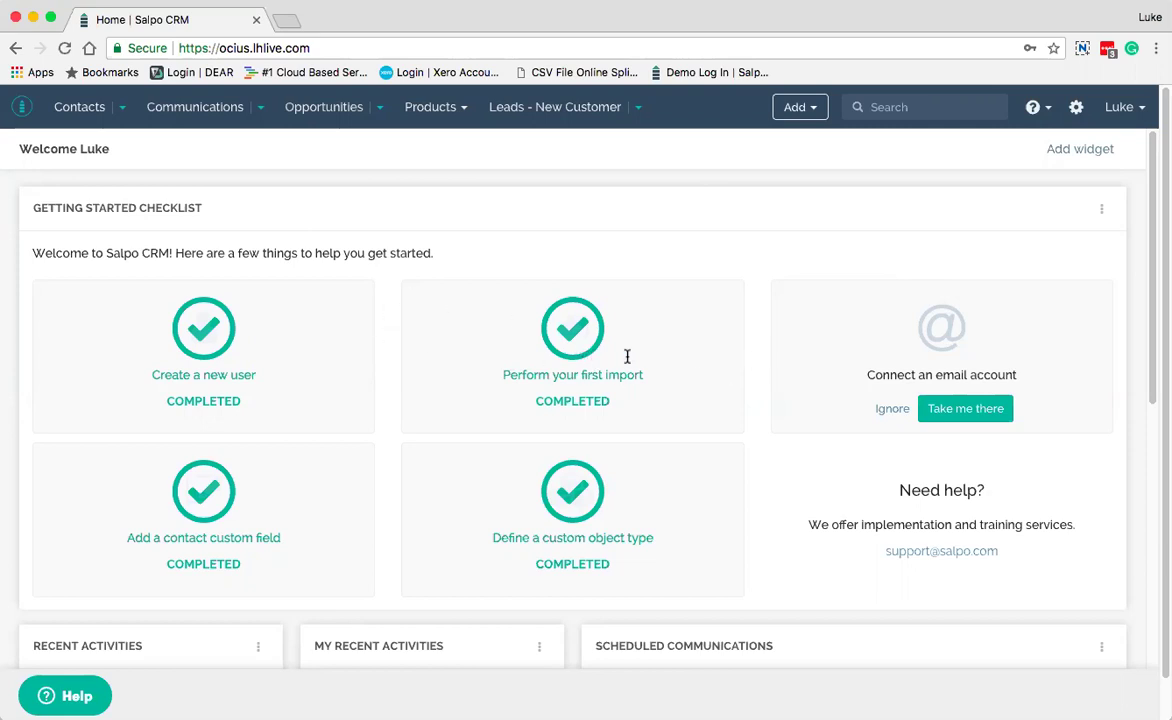
# Preview the saved Contacts, Communications and Opportunities filters, then list all 112 contacts
pyautogui.scroll(-5, 467, 285)
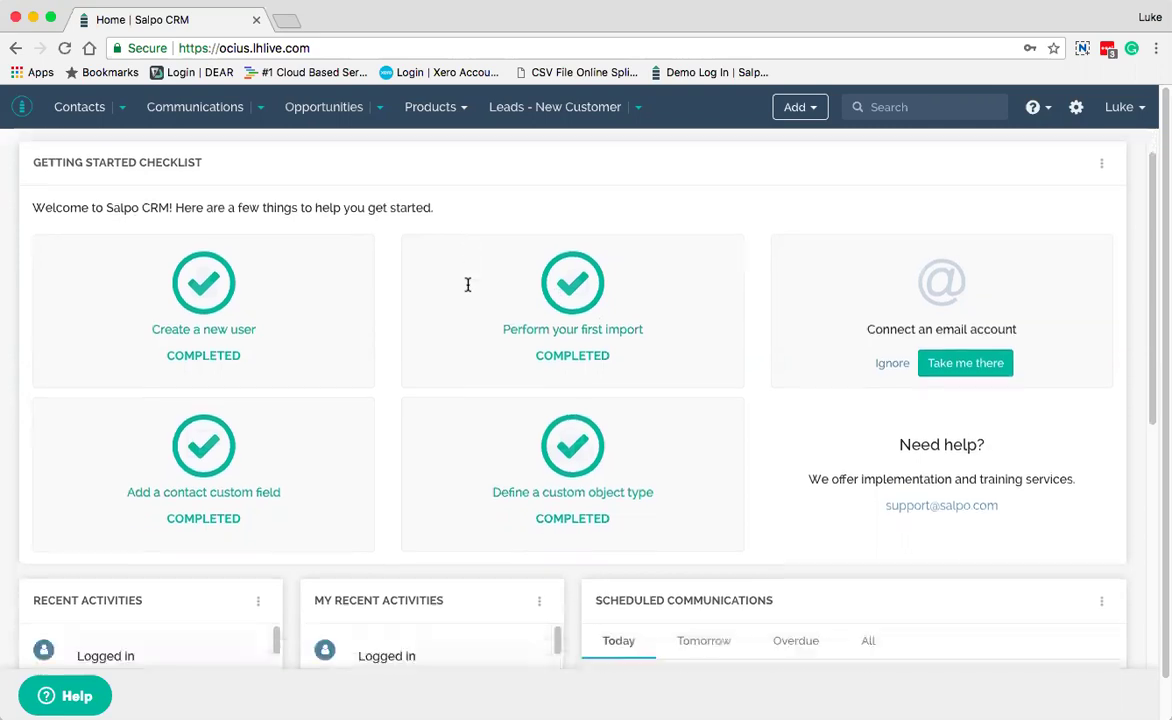
pyautogui.scroll(-8, 467, 285)
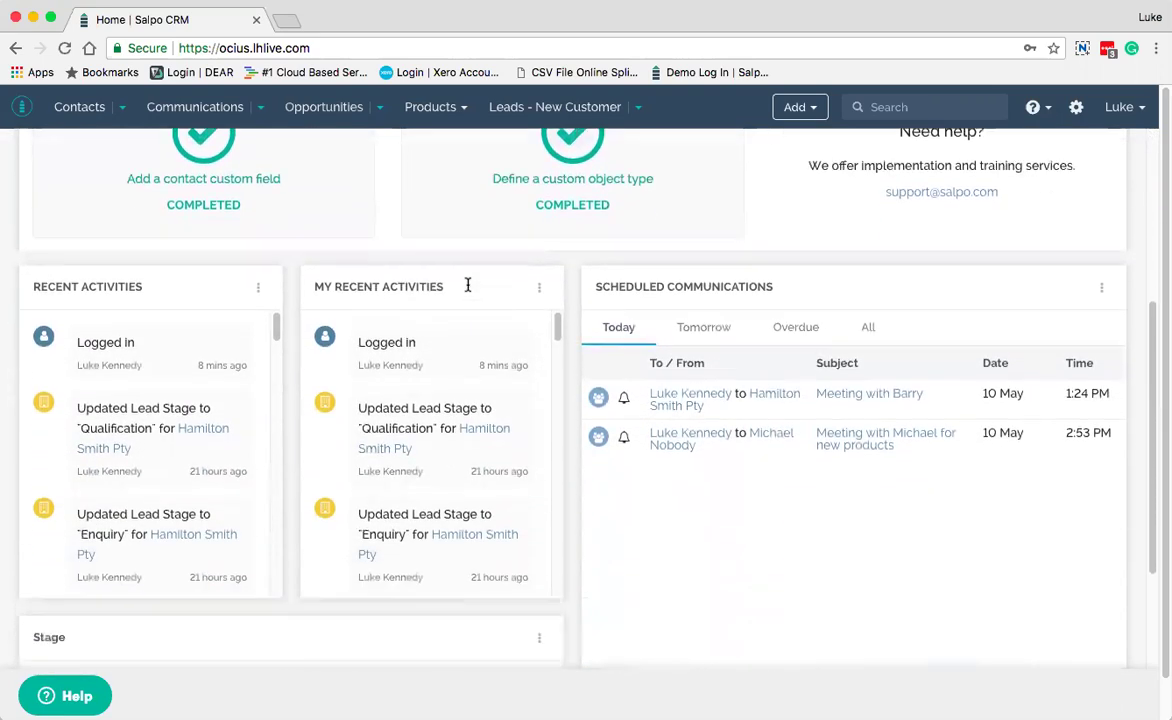
pyautogui.scroll(2, 467, 285)
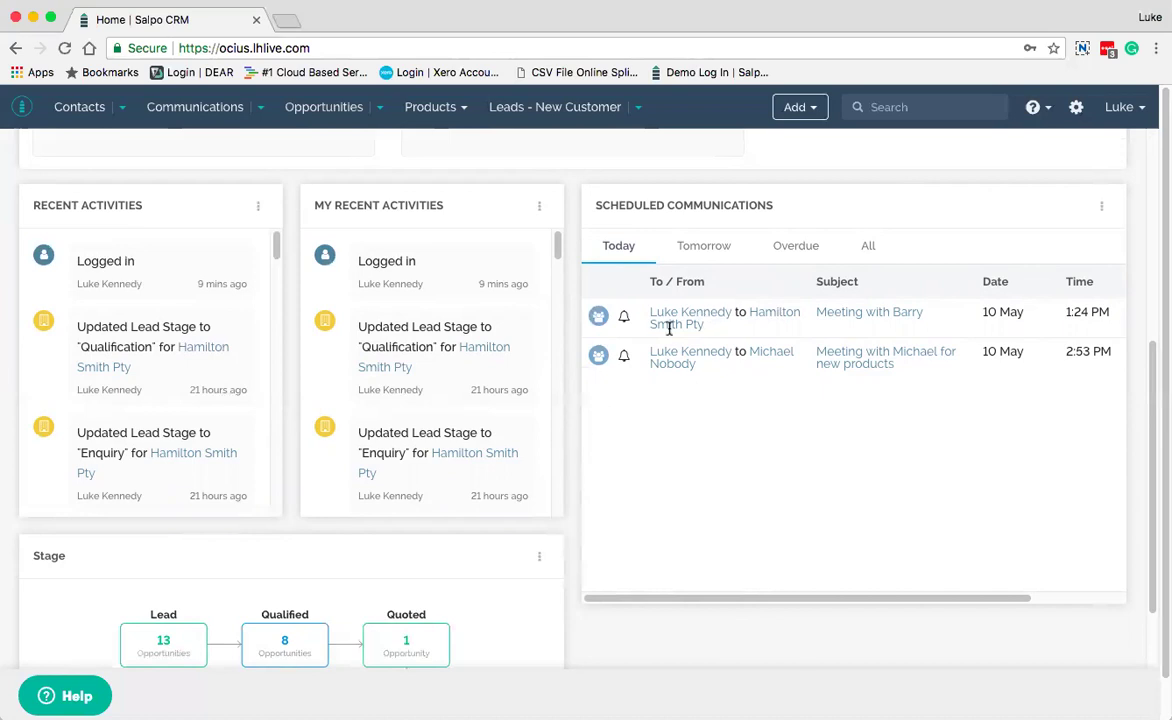
pyautogui.scroll(5, 669, 328)
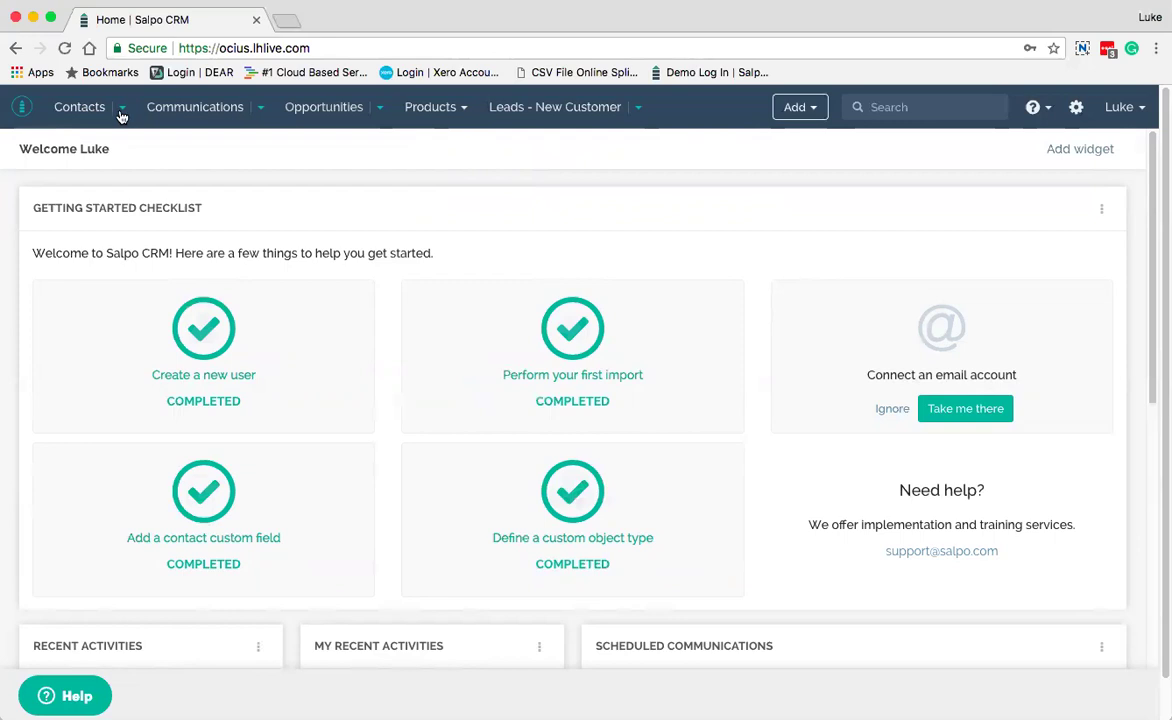
pyautogui.click(122, 112)
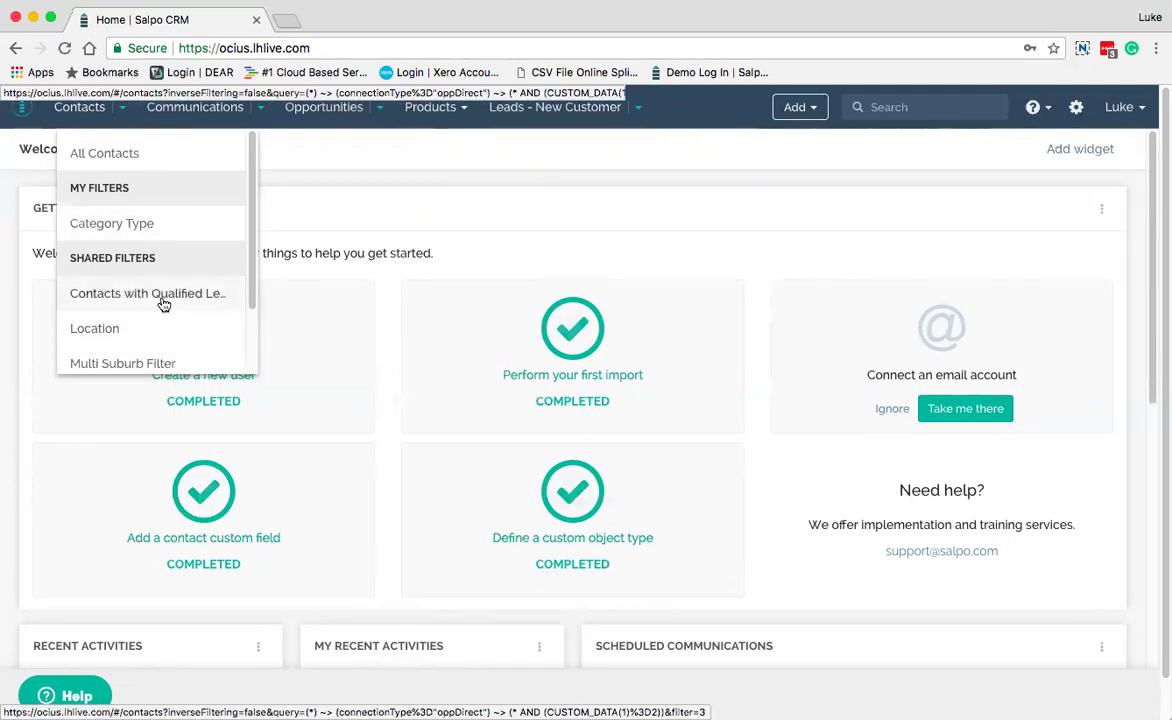
pyautogui.click(263, 115)
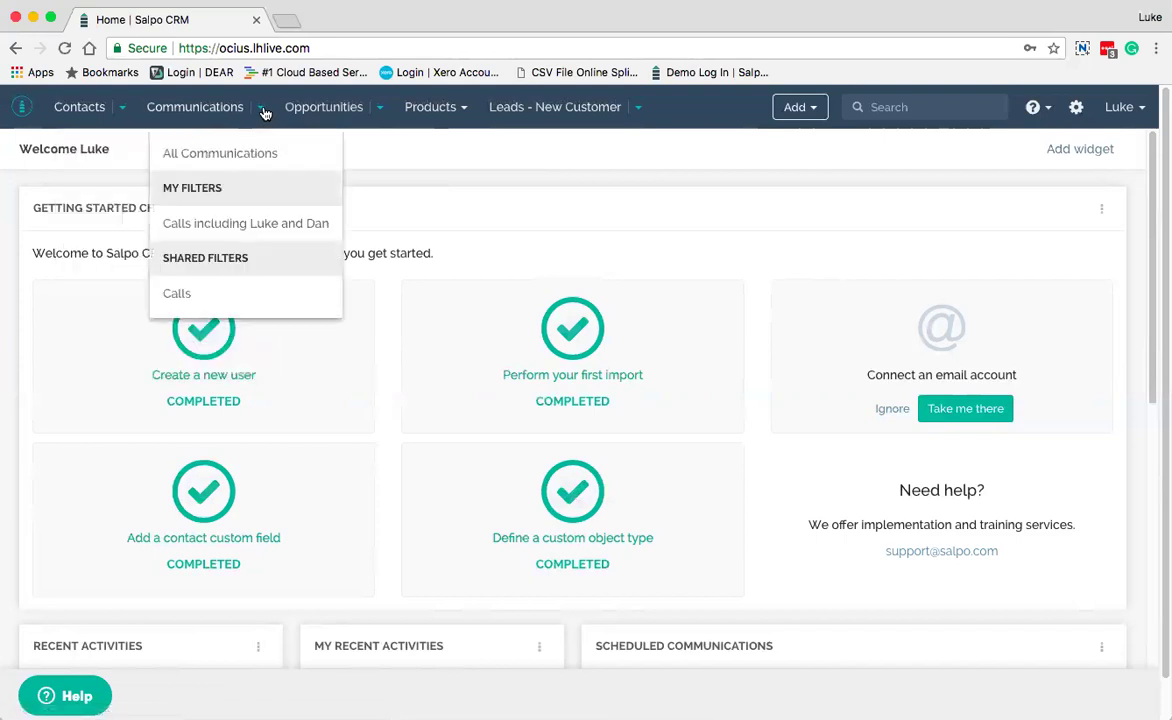
pyautogui.click(380, 115)
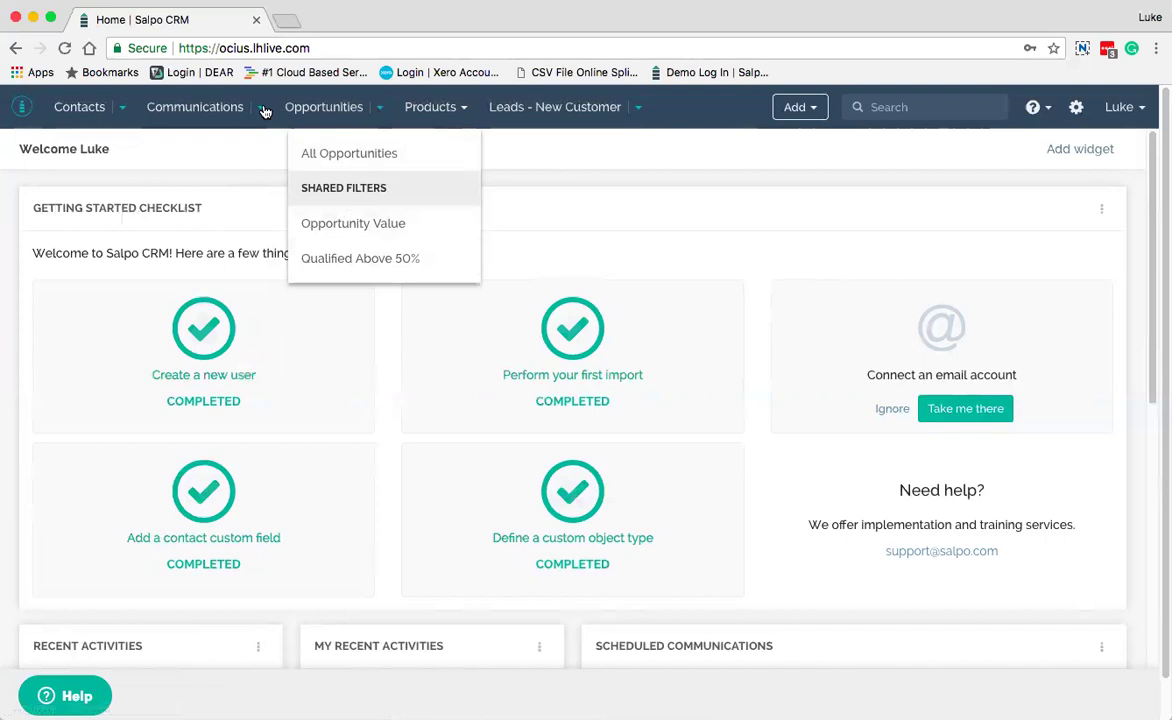
pyautogui.click(81, 108)
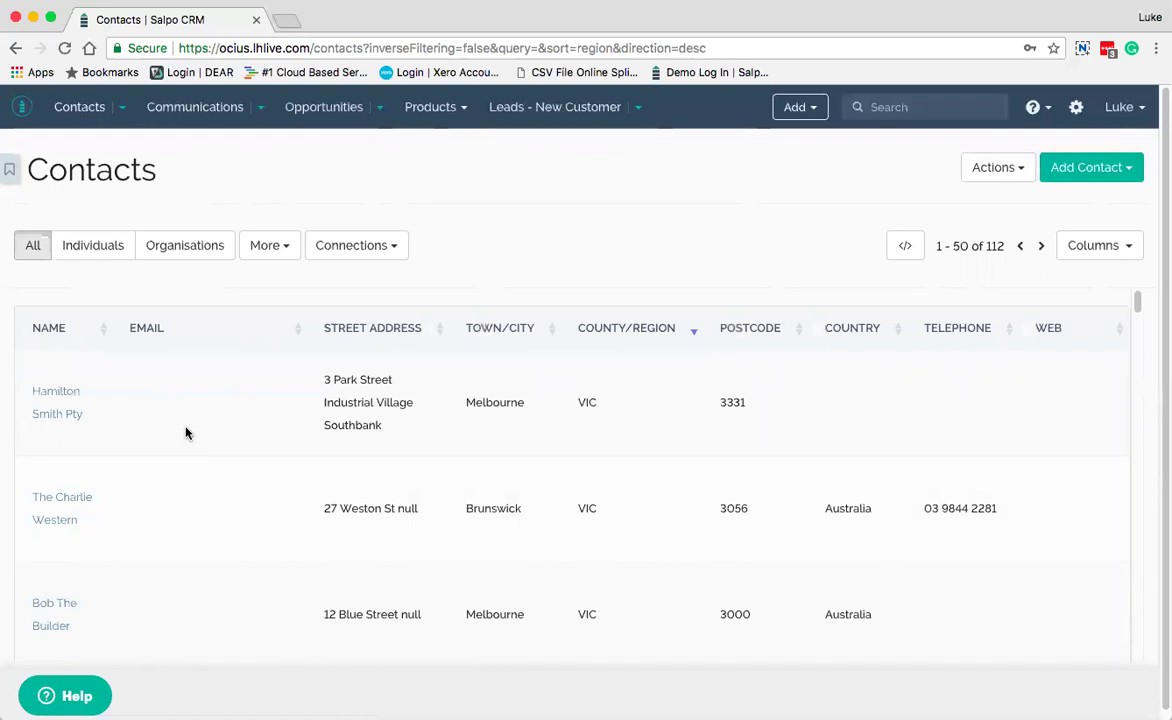
# Switch between Individuals and Organisations, ending on the 46 organisations, and show the More filter fields
pyautogui.click(107, 252)
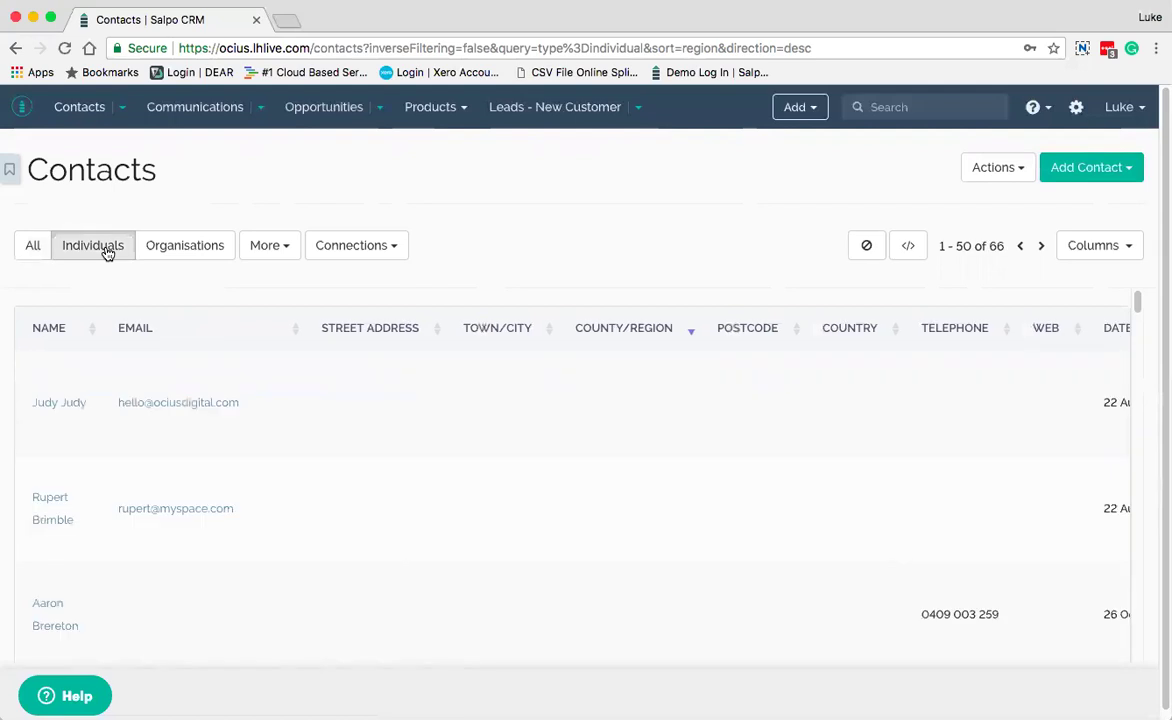
pyautogui.click(181, 248)
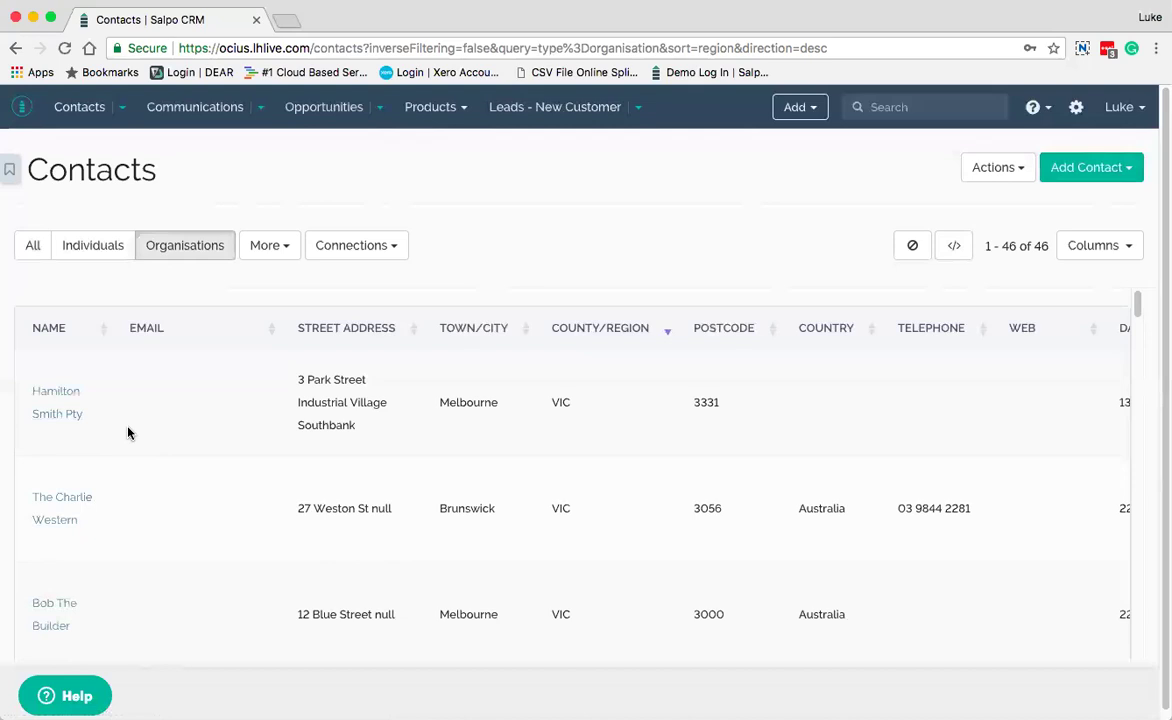
pyautogui.click(101, 253)
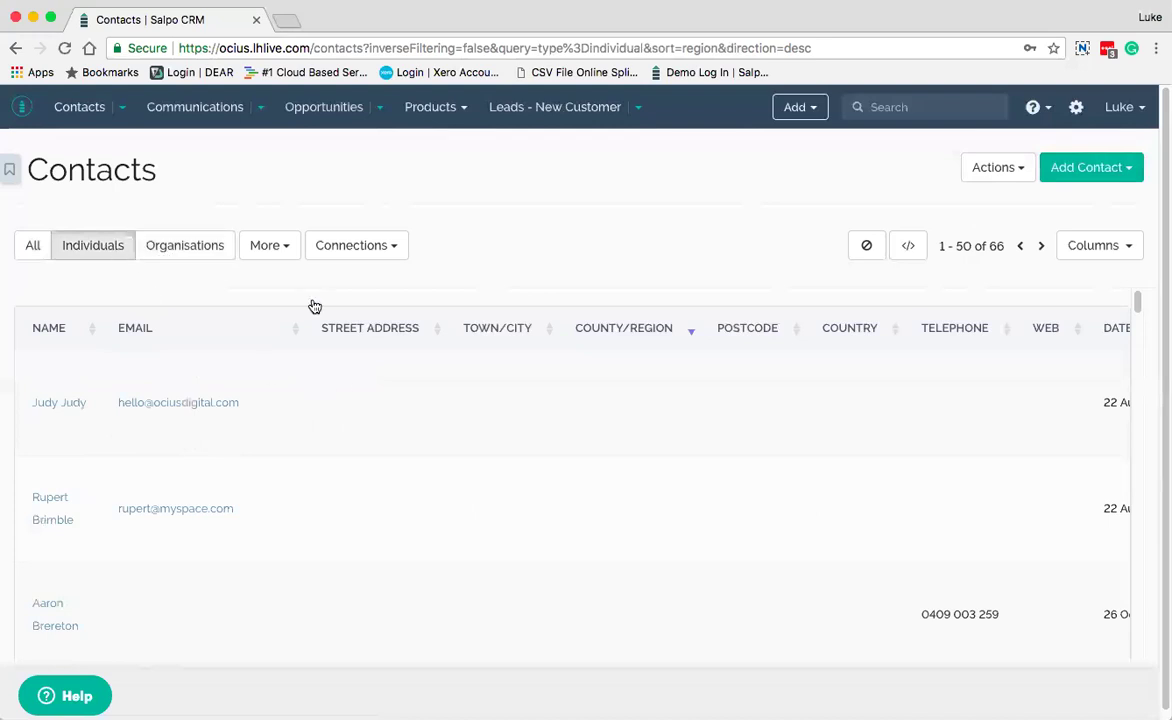
pyautogui.click(191, 252)
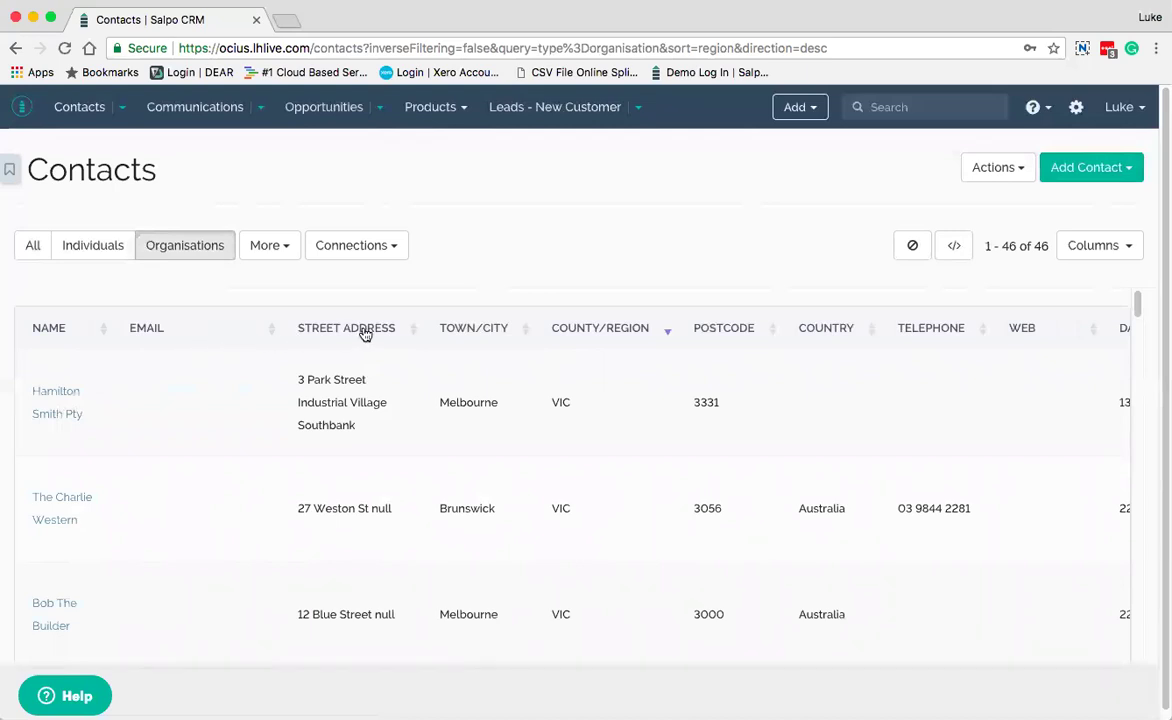
pyautogui.moveTo(201, 330); pyautogui.dragTo(225, 334)
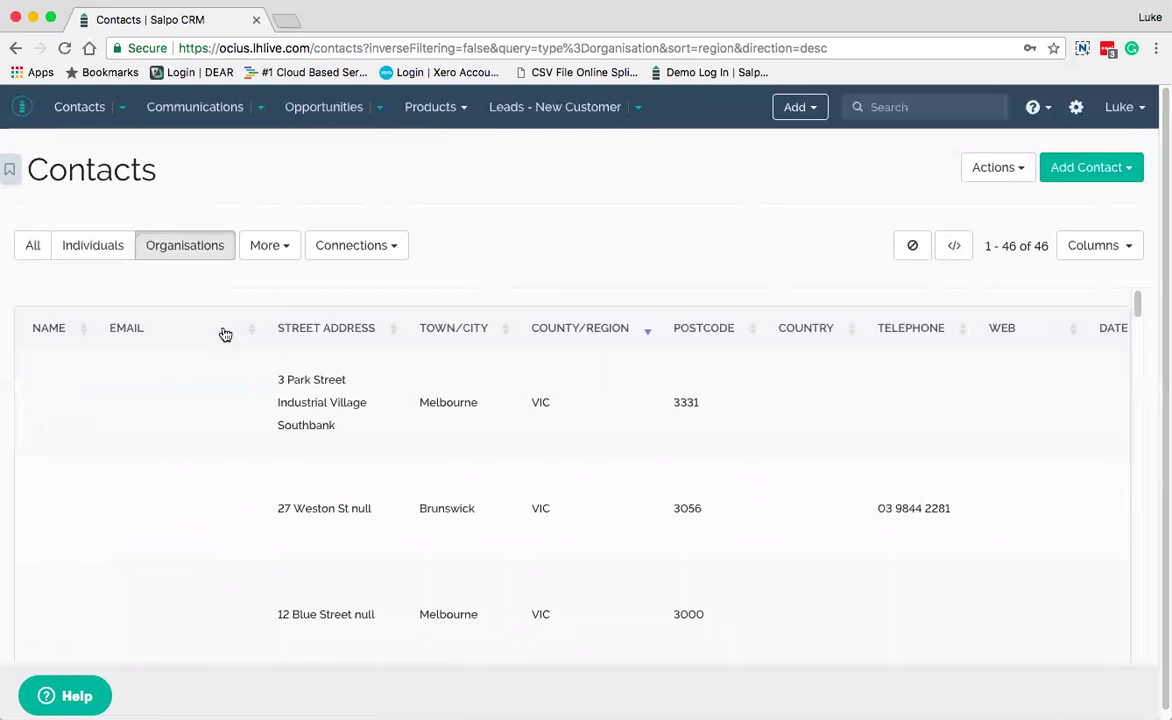
pyautogui.click(284, 255)
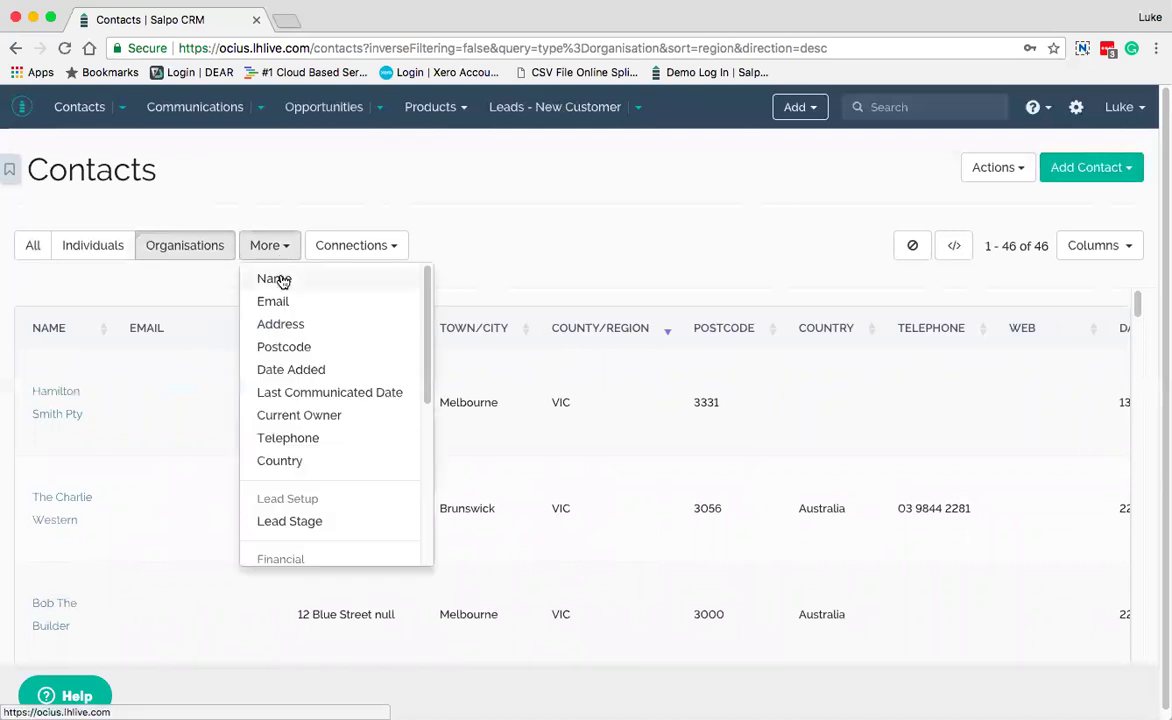
# Filter the organisations by Name matching 'Hamilton', then remove that filter chip
pyautogui.click(276, 279)
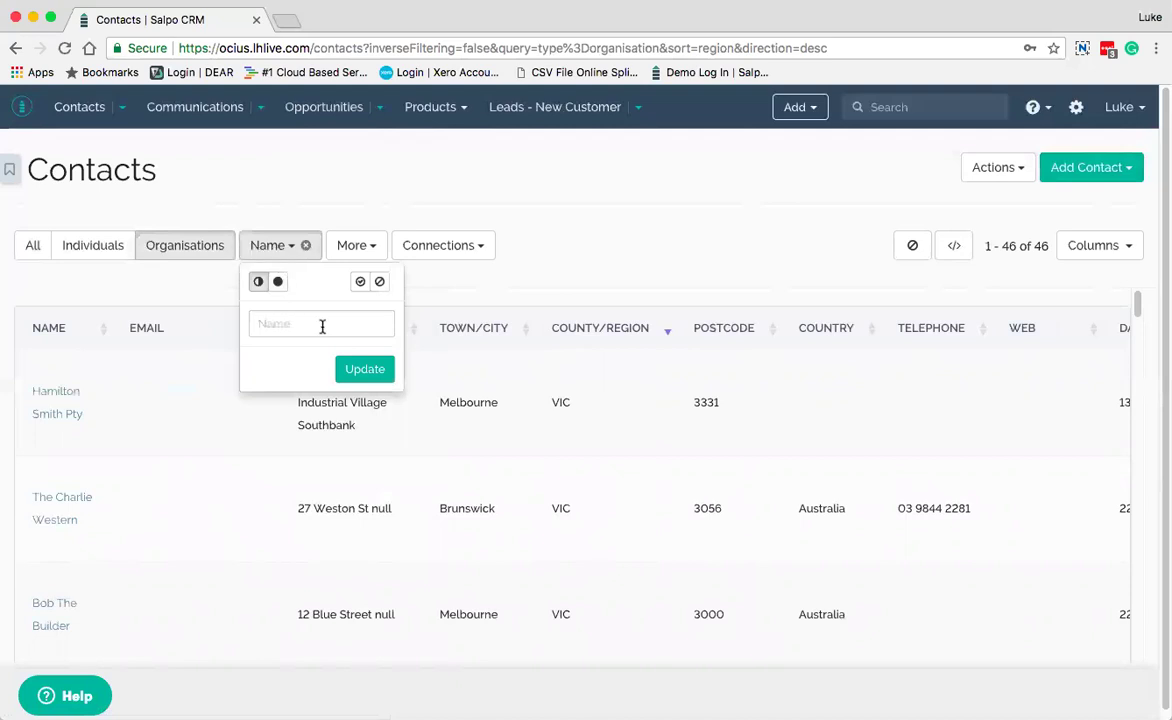
pyautogui.click(322, 326)
pyautogui.write('H')
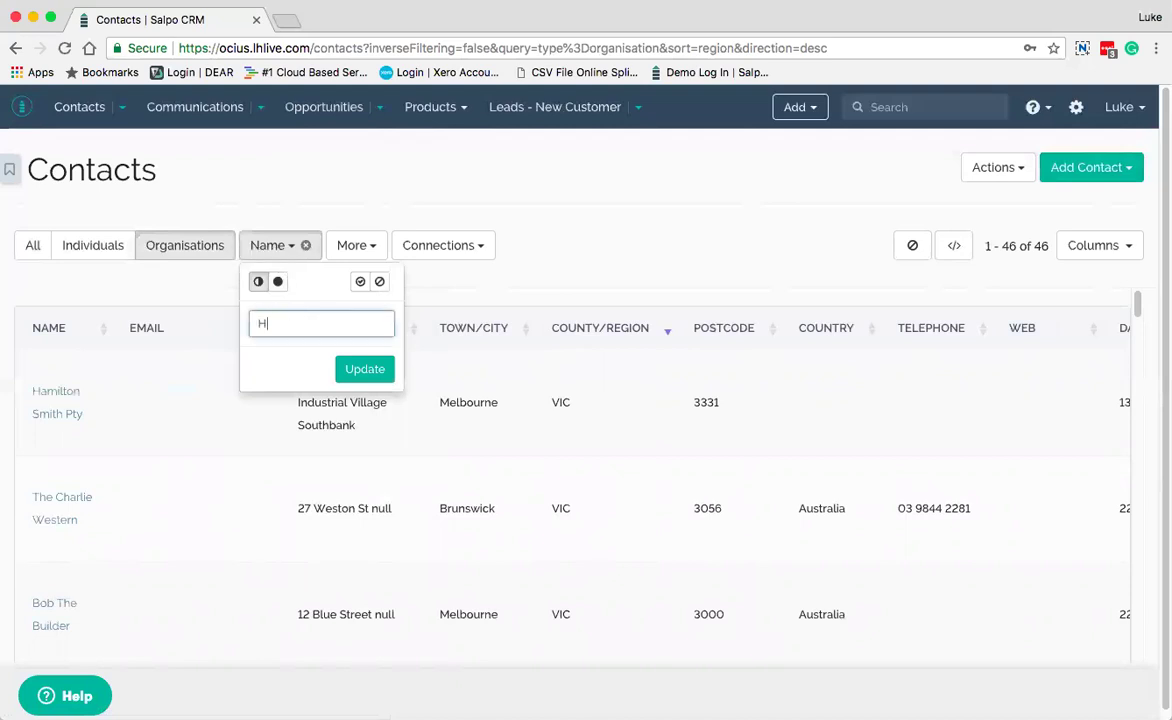
pyautogui.write('amilton')
pyautogui.click(386, 376)
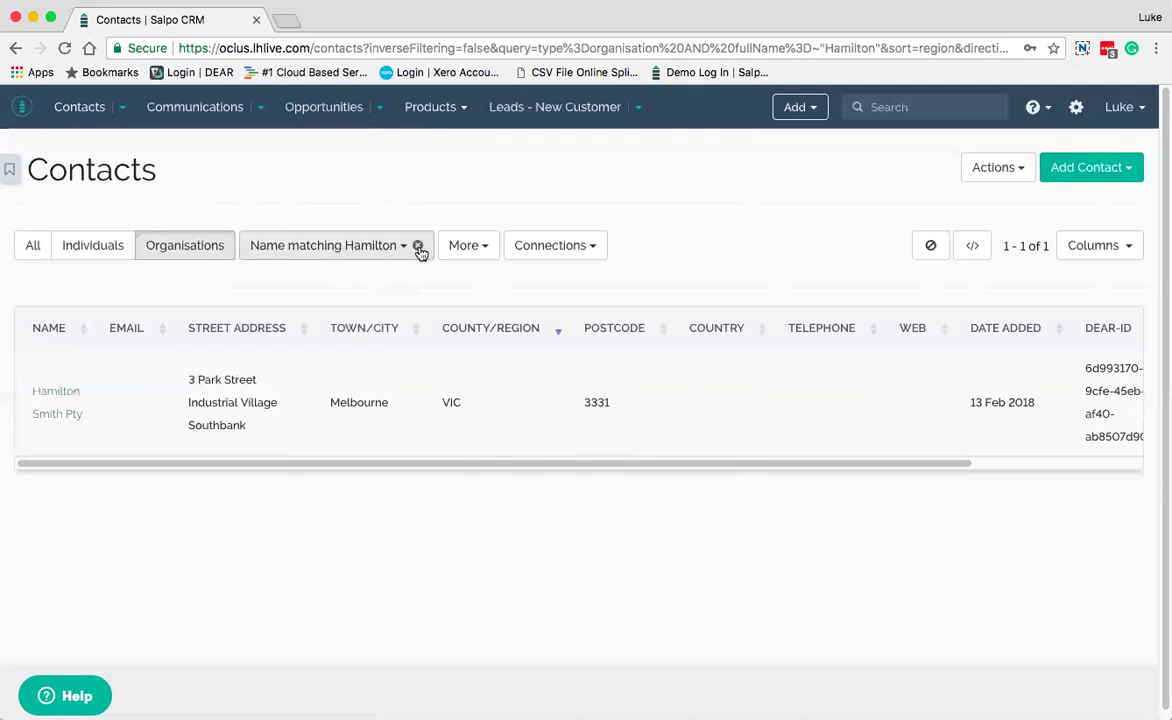
pyautogui.click(418, 246)
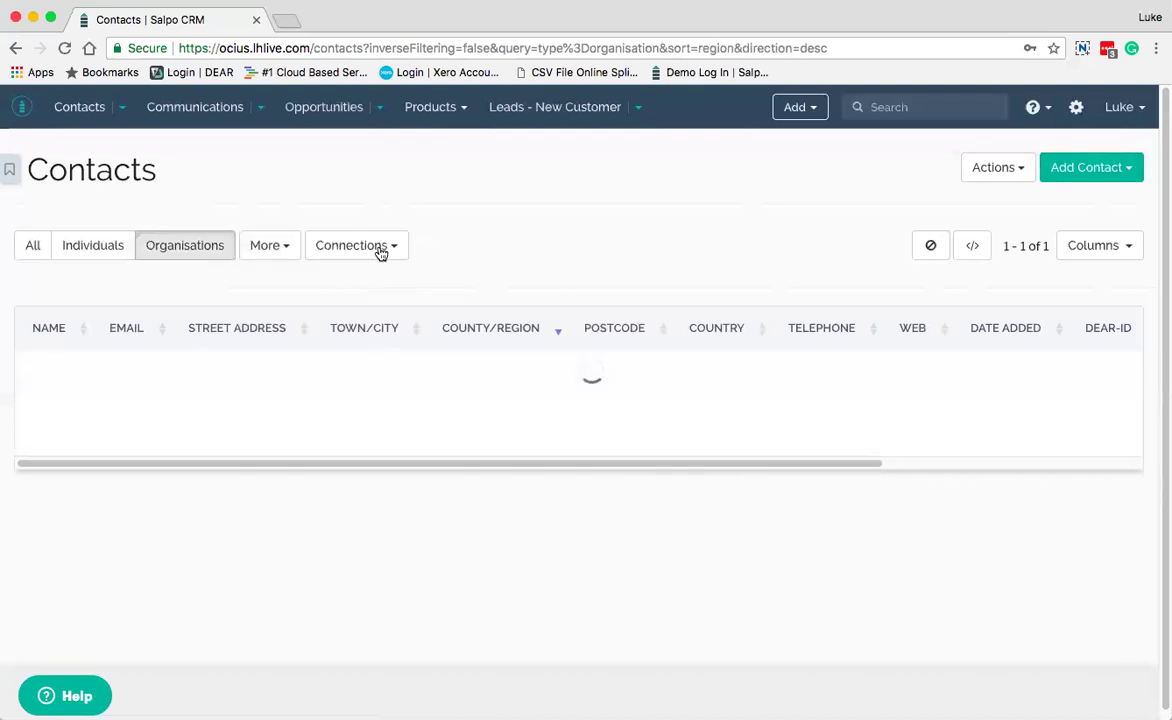
# Browse the More filter fields, then show connection types such as Employs, Division of and Parent of
pyautogui.click(290, 247)
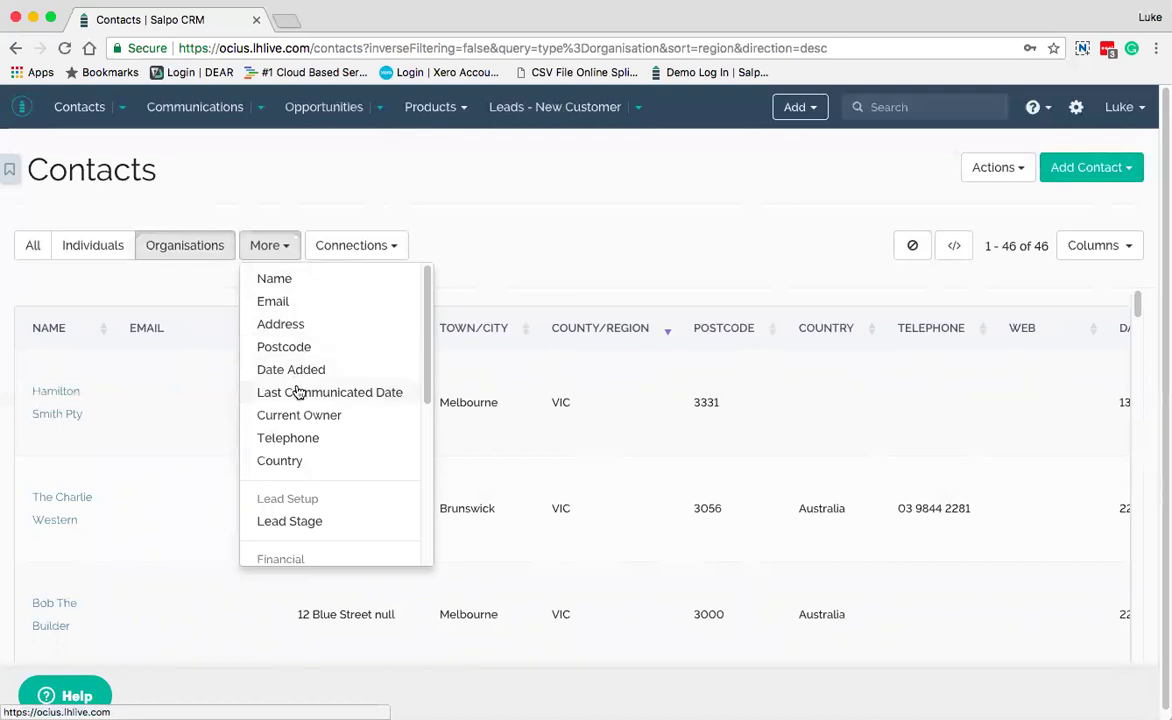
pyautogui.scroll(-1, 314, 413)
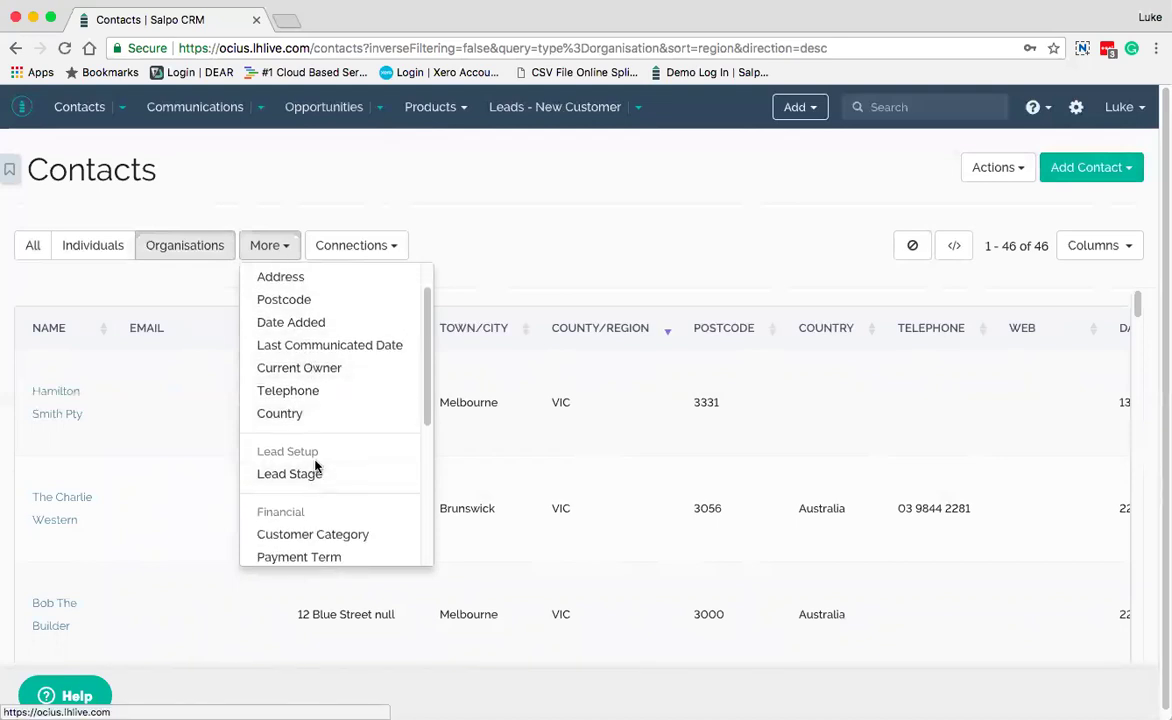
pyautogui.scroll(-2, 315, 465)
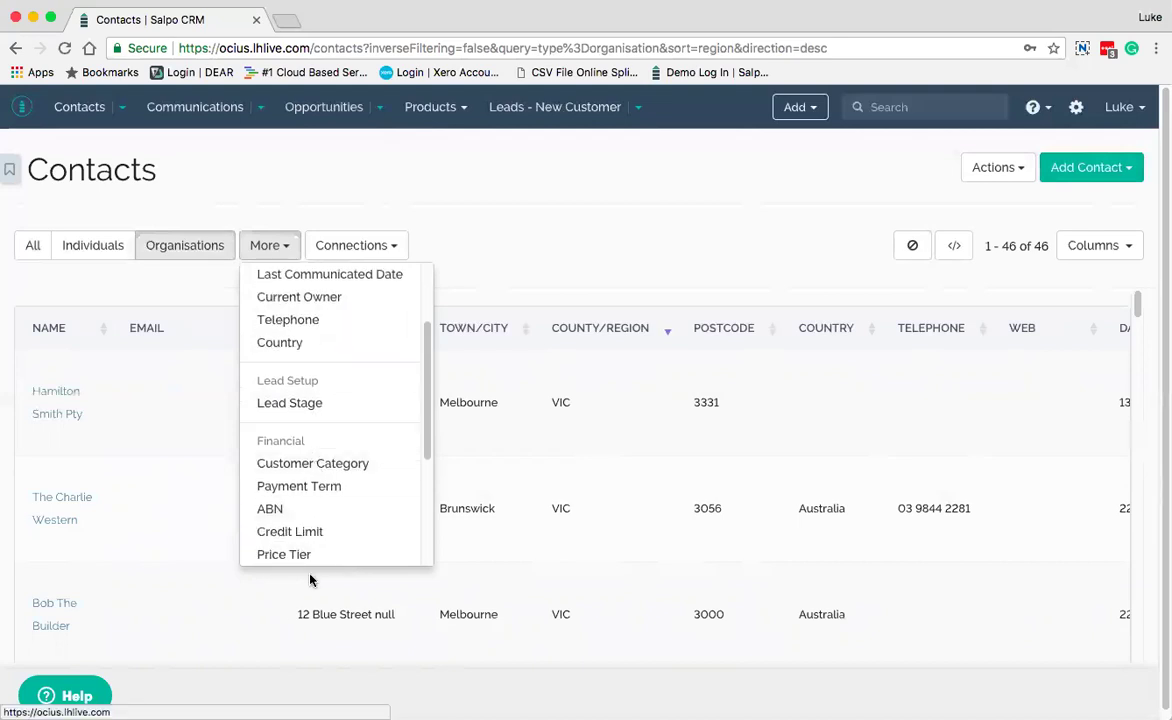
pyautogui.scroll(-3, 334, 466)
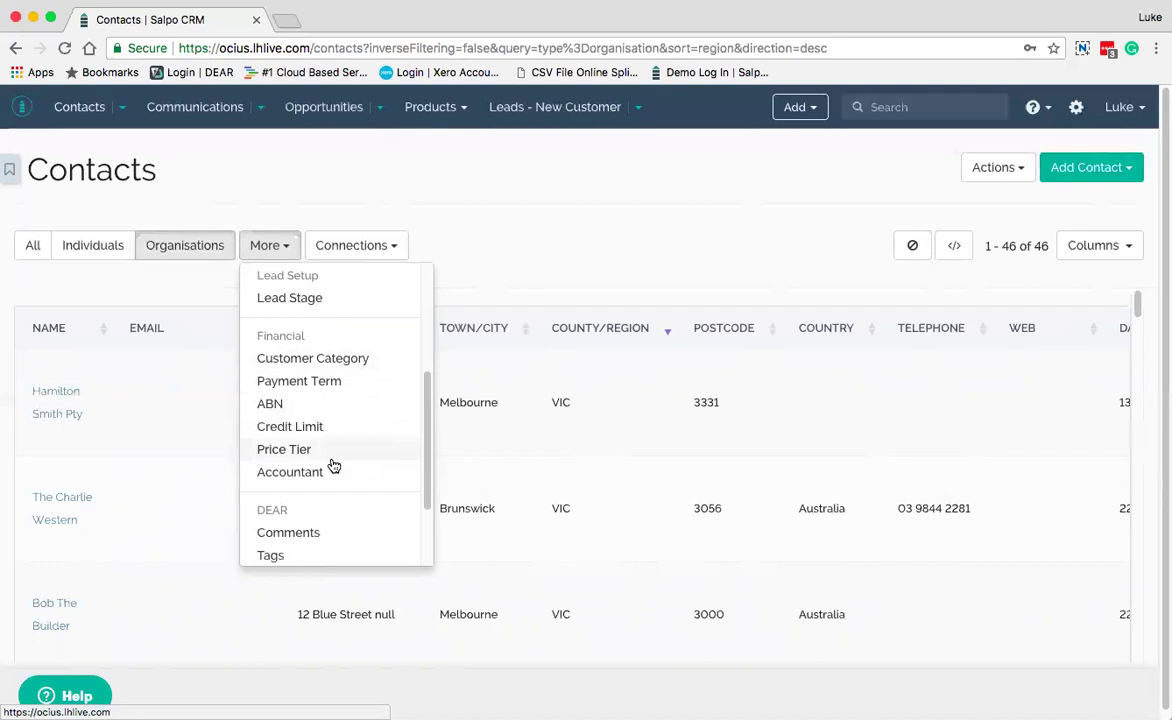
pyautogui.scroll(-3, 334, 466)
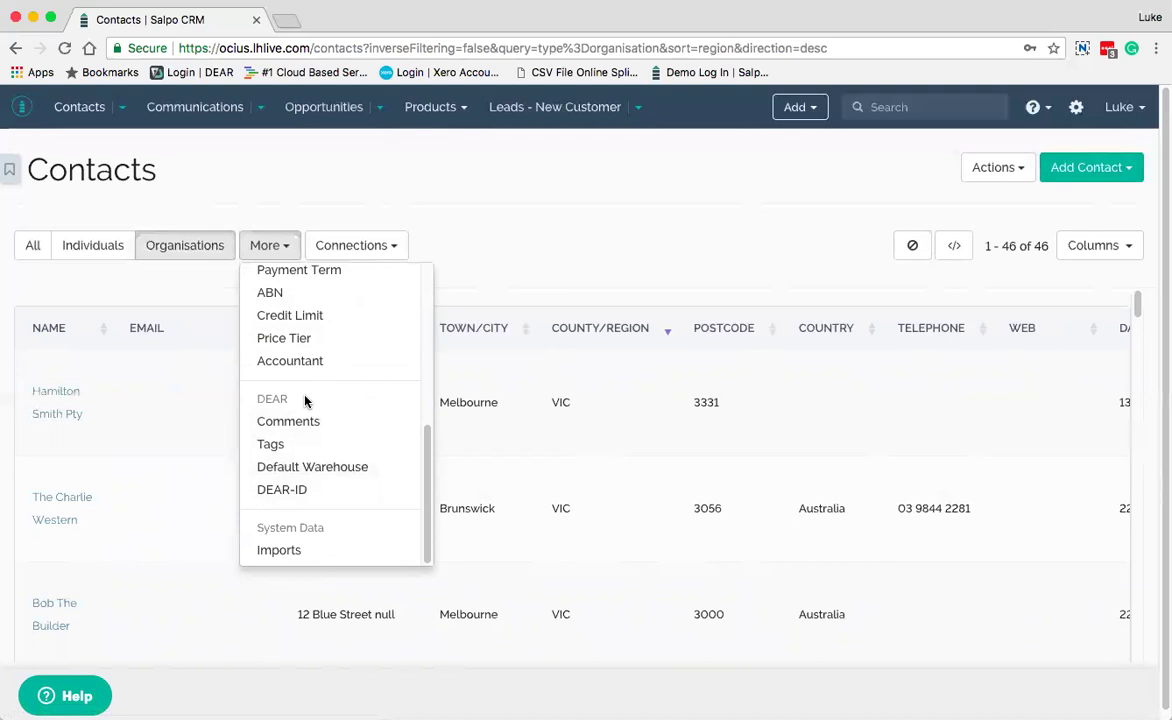
pyautogui.scroll(-1, 280, 400)
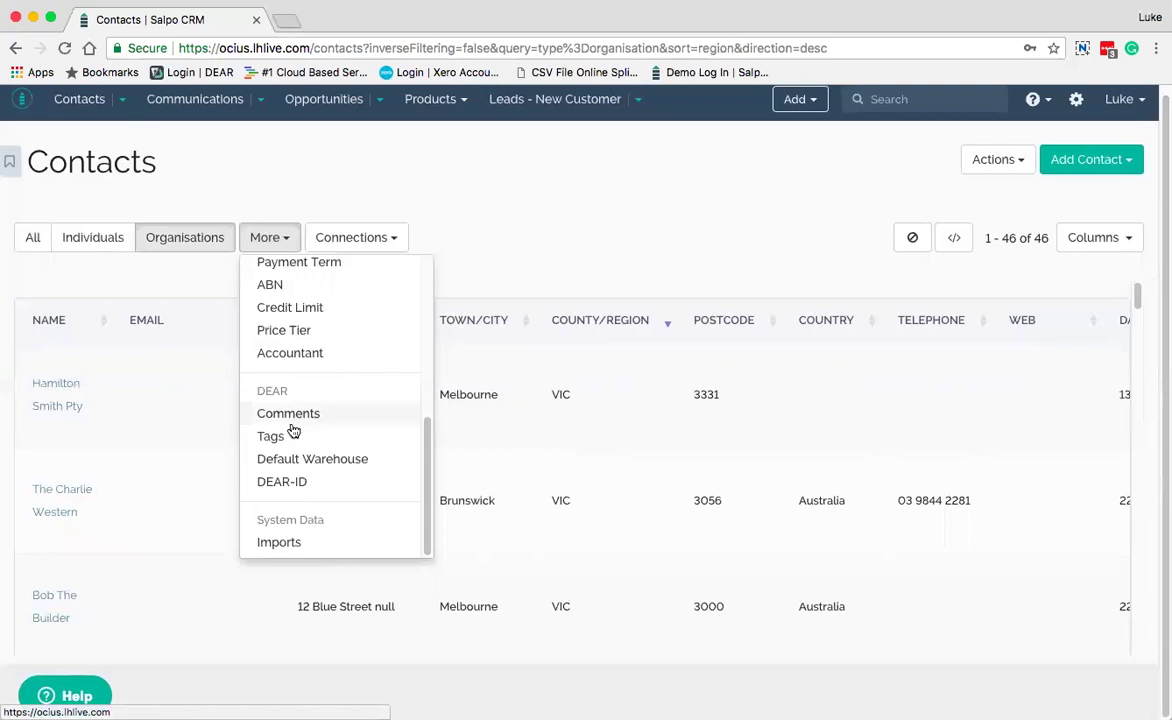
pyautogui.scroll(5, 319, 516)
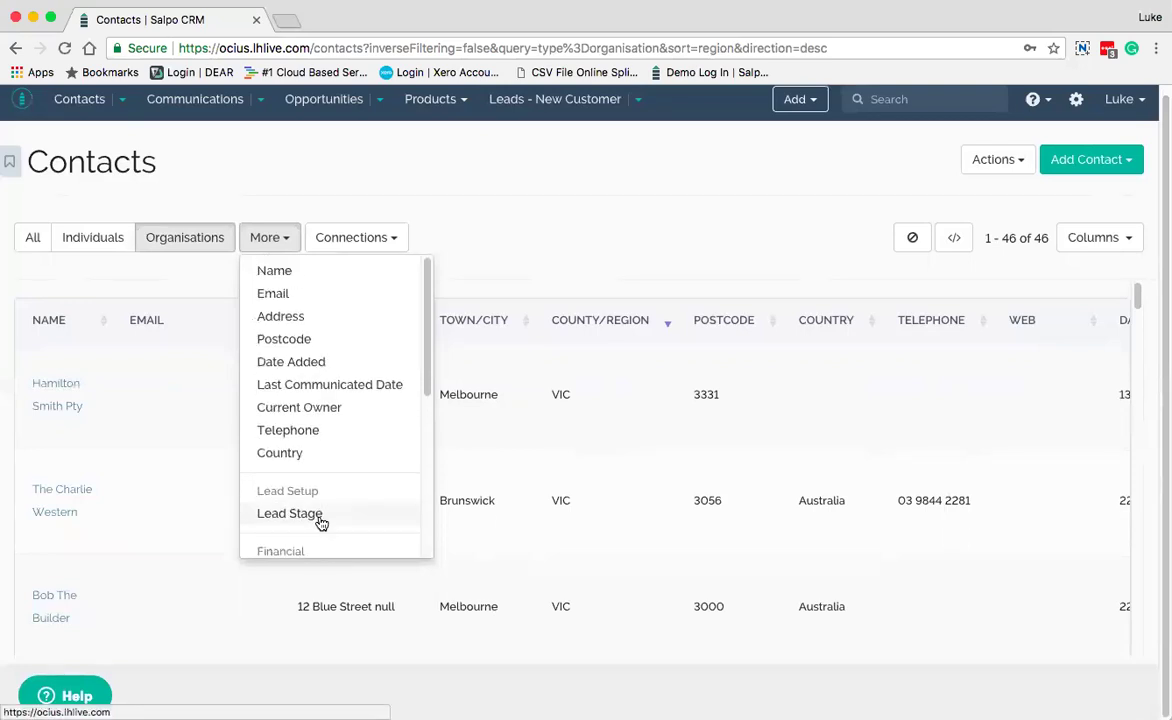
pyautogui.scroll(1, 316, 505)
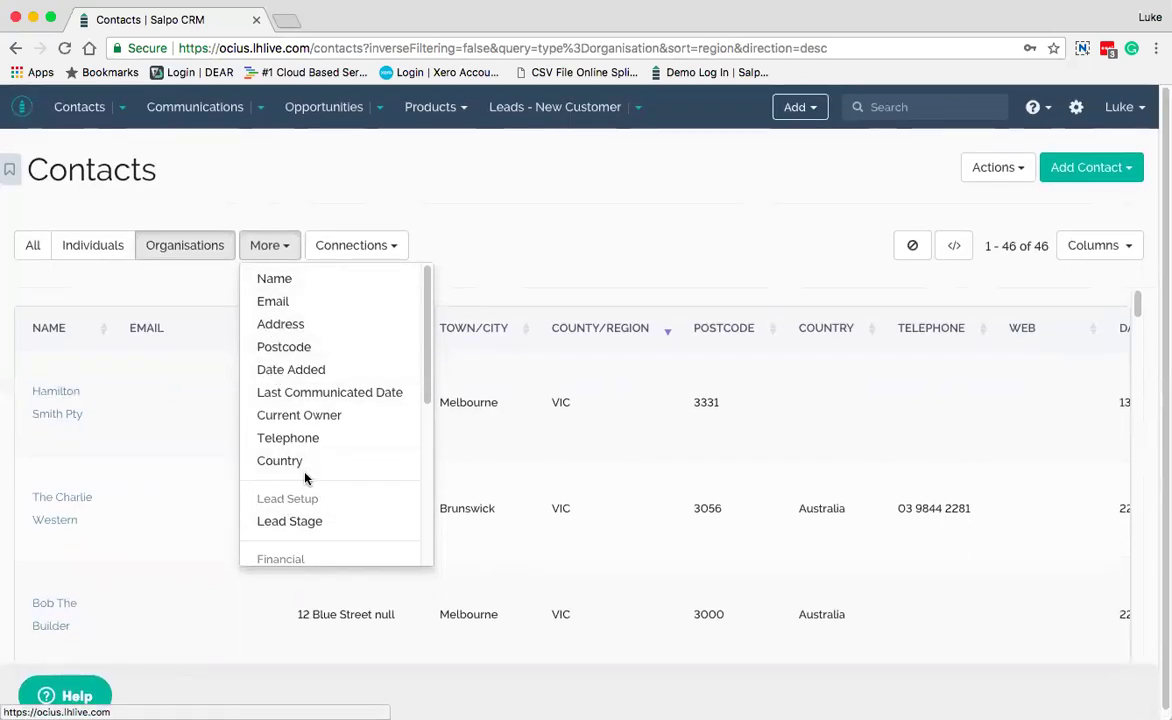
pyautogui.click(285, 242)
pyautogui.click(391, 249)
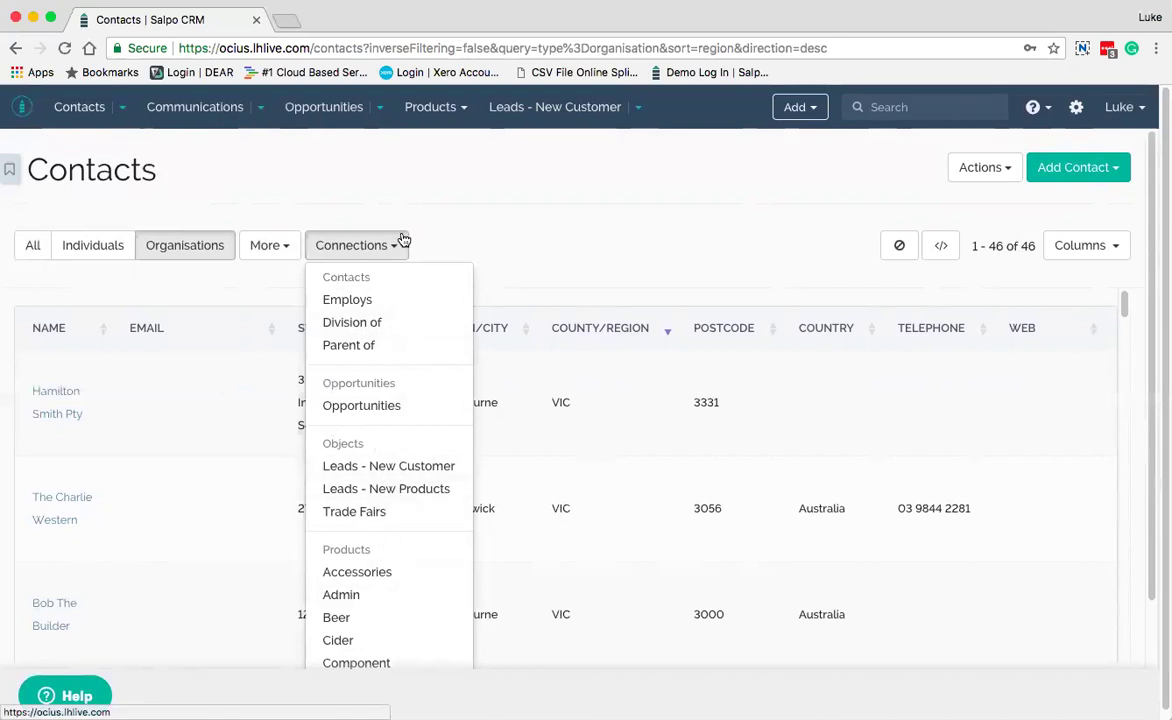
pyautogui.click(443, 241)
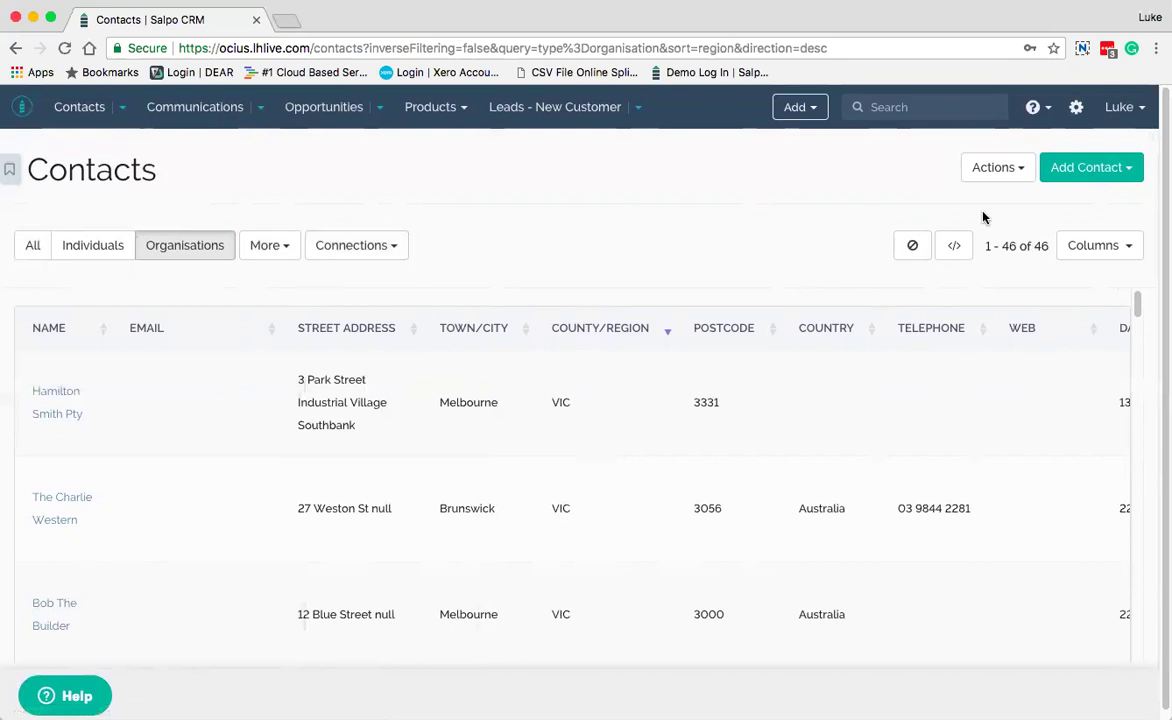
pyautogui.click(1012, 170)
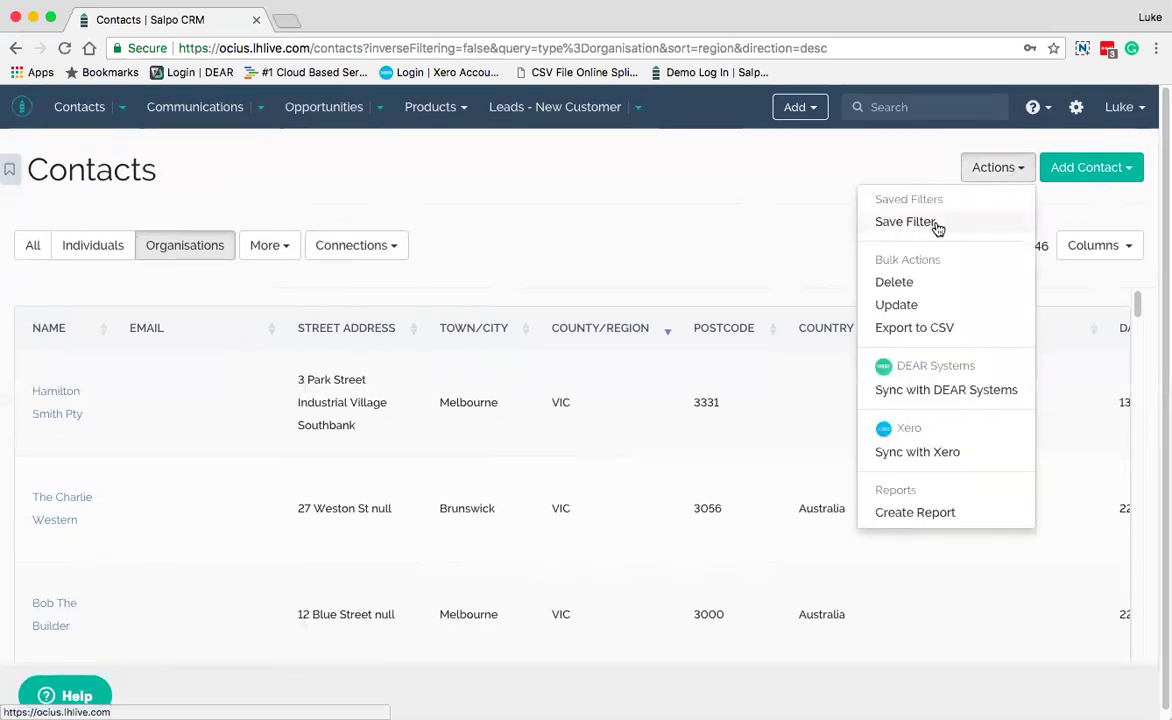
pyautogui.click(123, 109)
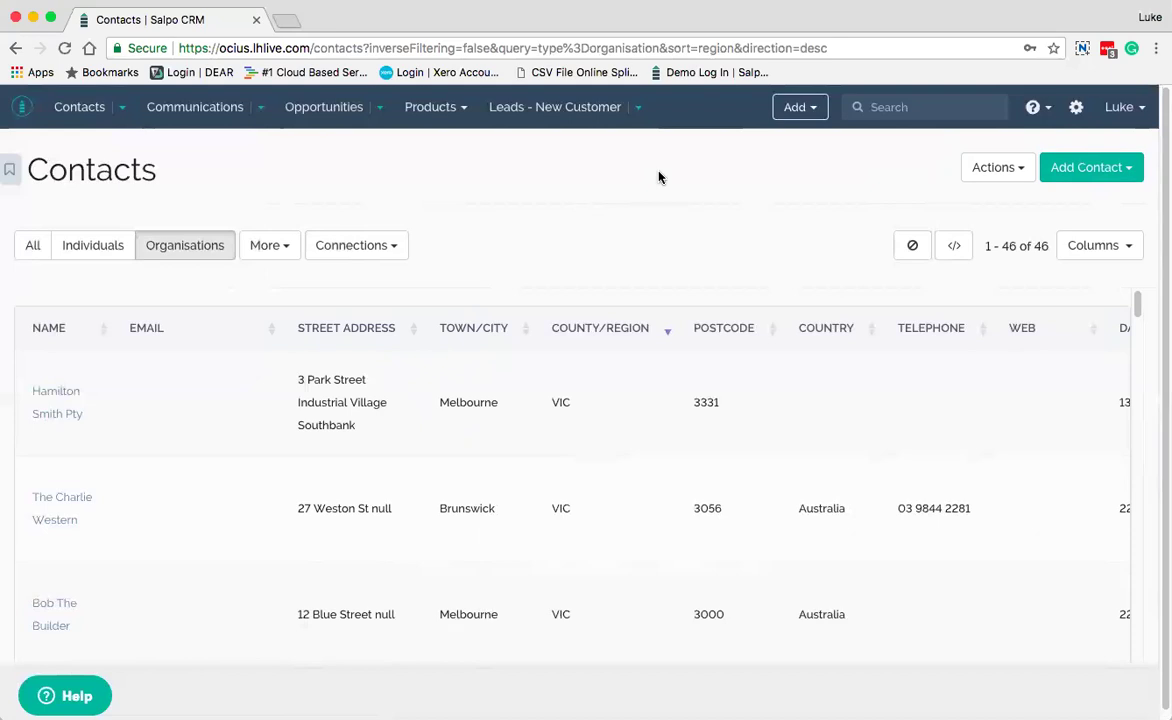
pyautogui.hscroll(5, 792, 431)
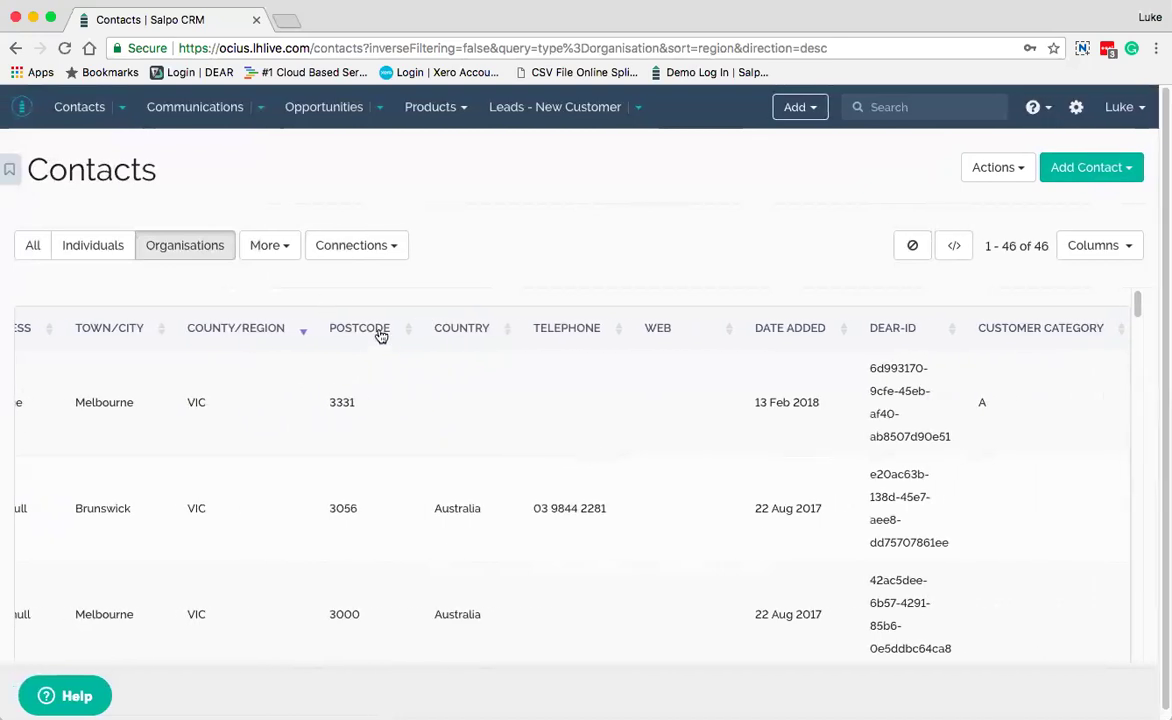
# Hide the Town/City, County/Region, Postcode and Country columns, then show them again
pyautogui.click(1100, 246)
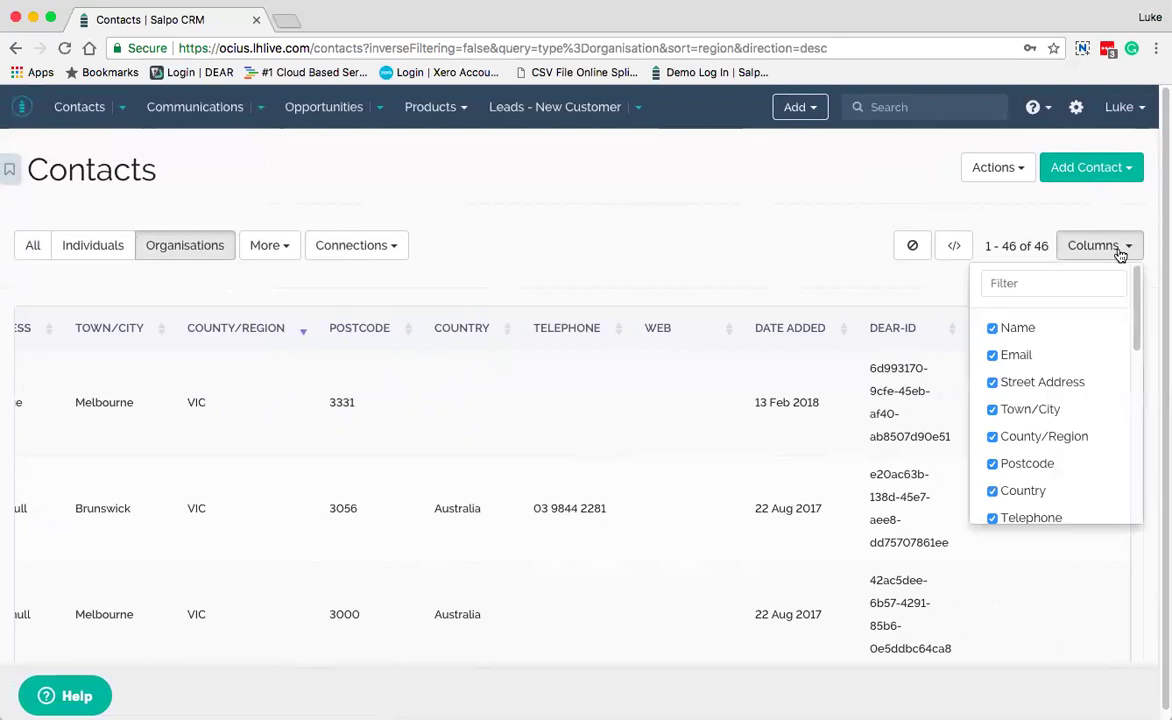
pyautogui.click(992, 409)
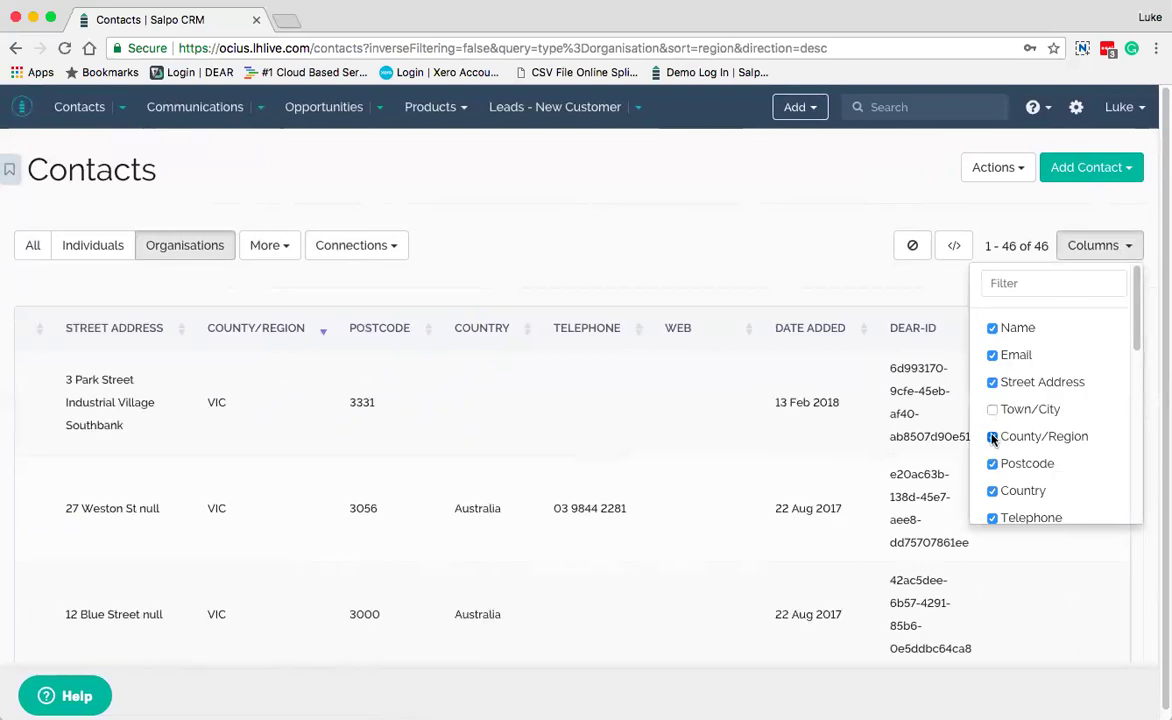
pyautogui.click(992, 437)
pyautogui.click(993, 464)
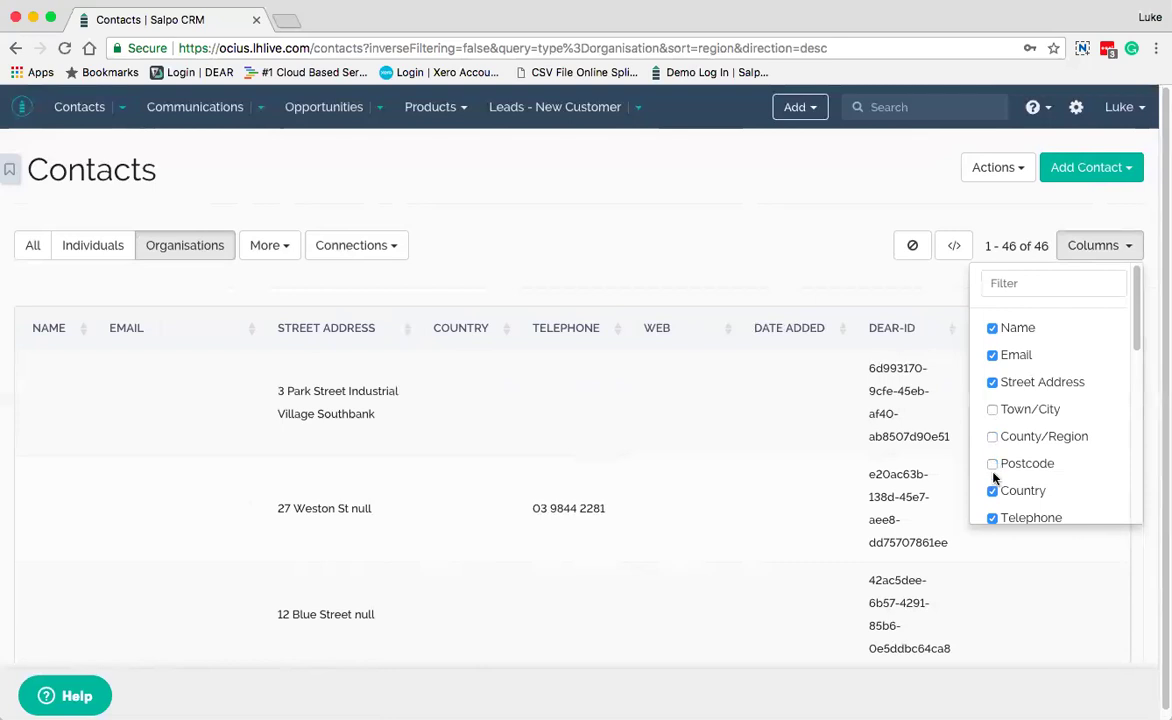
pyautogui.click(992, 491)
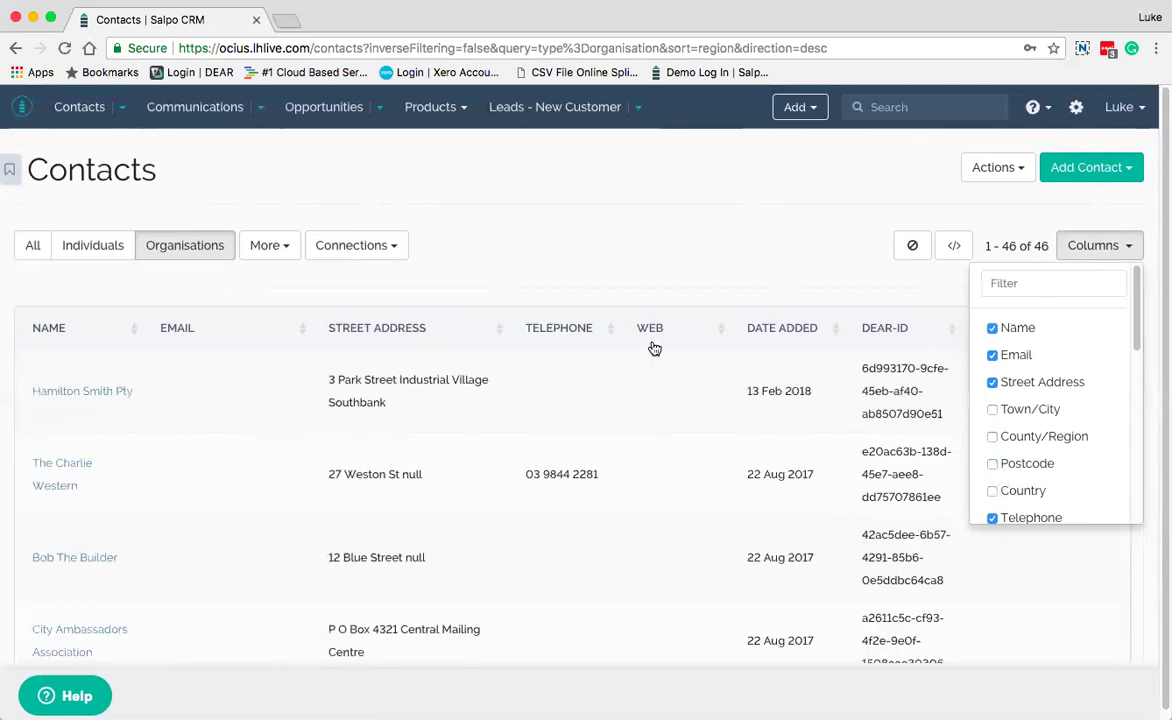
pyautogui.click(992, 410)
pyautogui.click(992, 437)
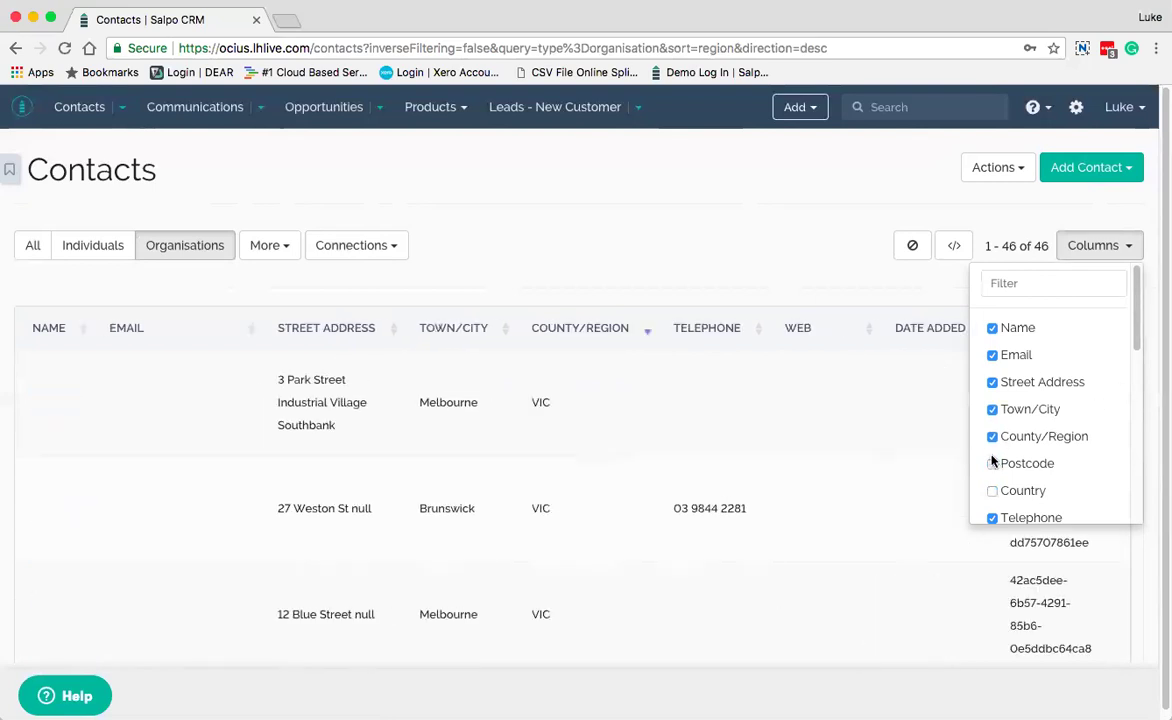
pyautogui.click(992, 464)
pyautogui.click(992, 491)
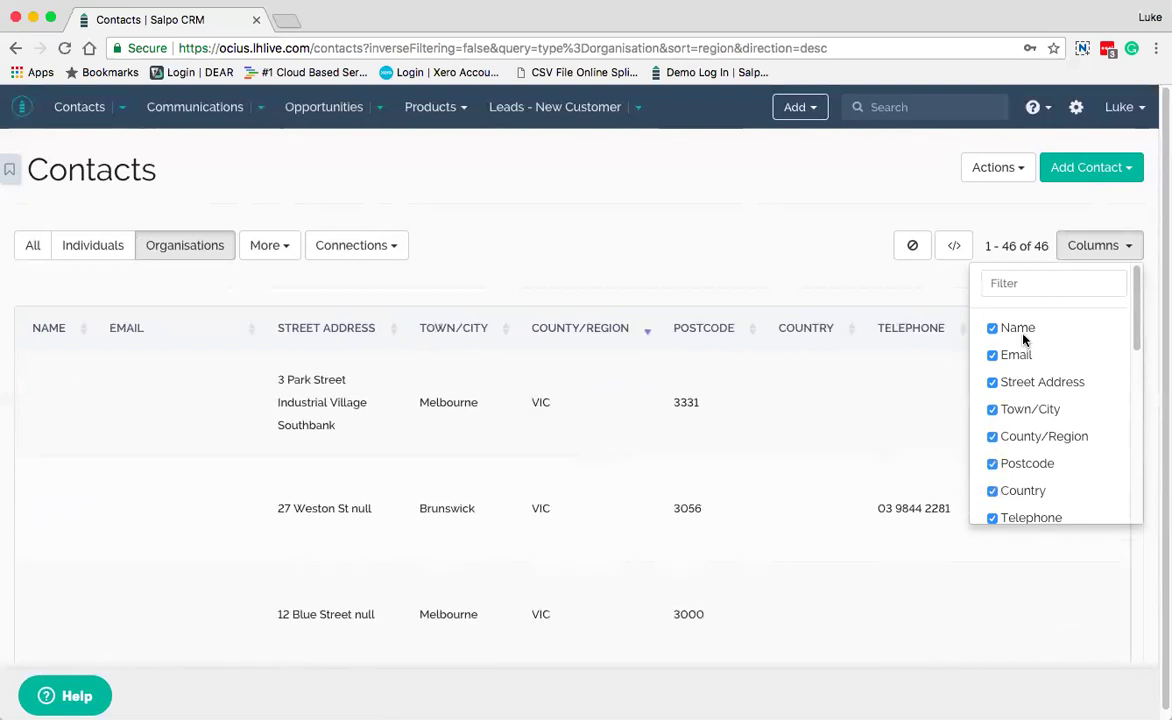
# Add the Lead Stage column to the organisations table
pyautogui.scroll(-4, 1039, 441)
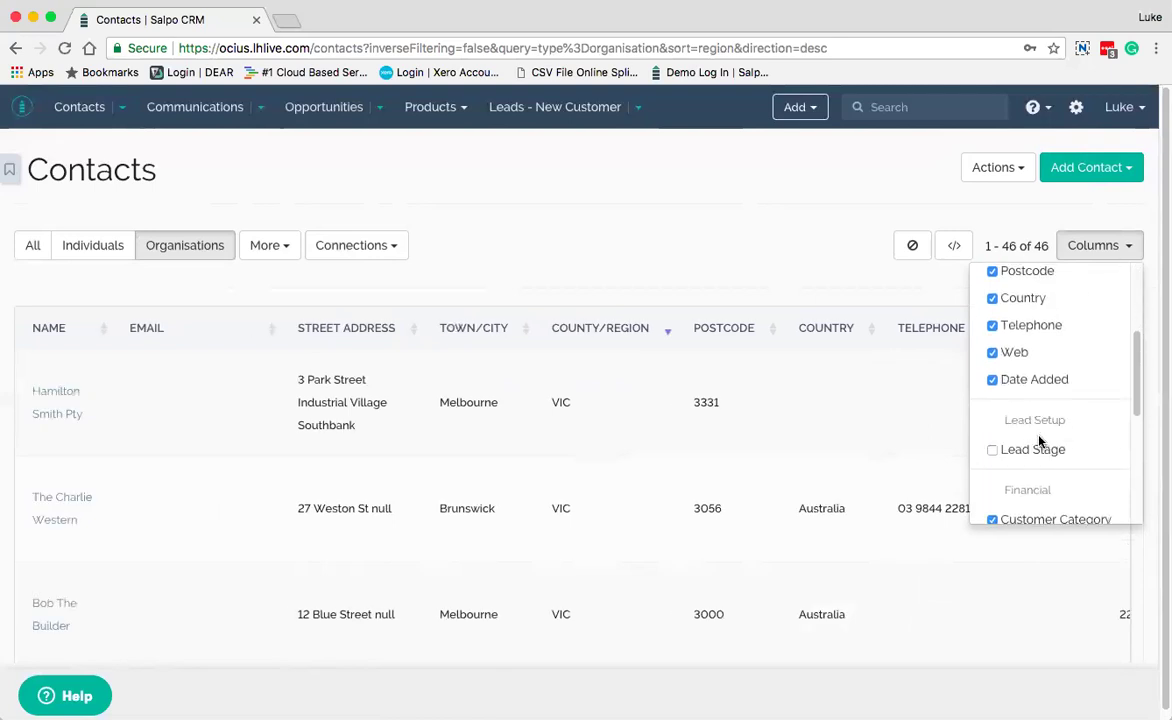
pyautogui.scroll(2, 1039, 441)
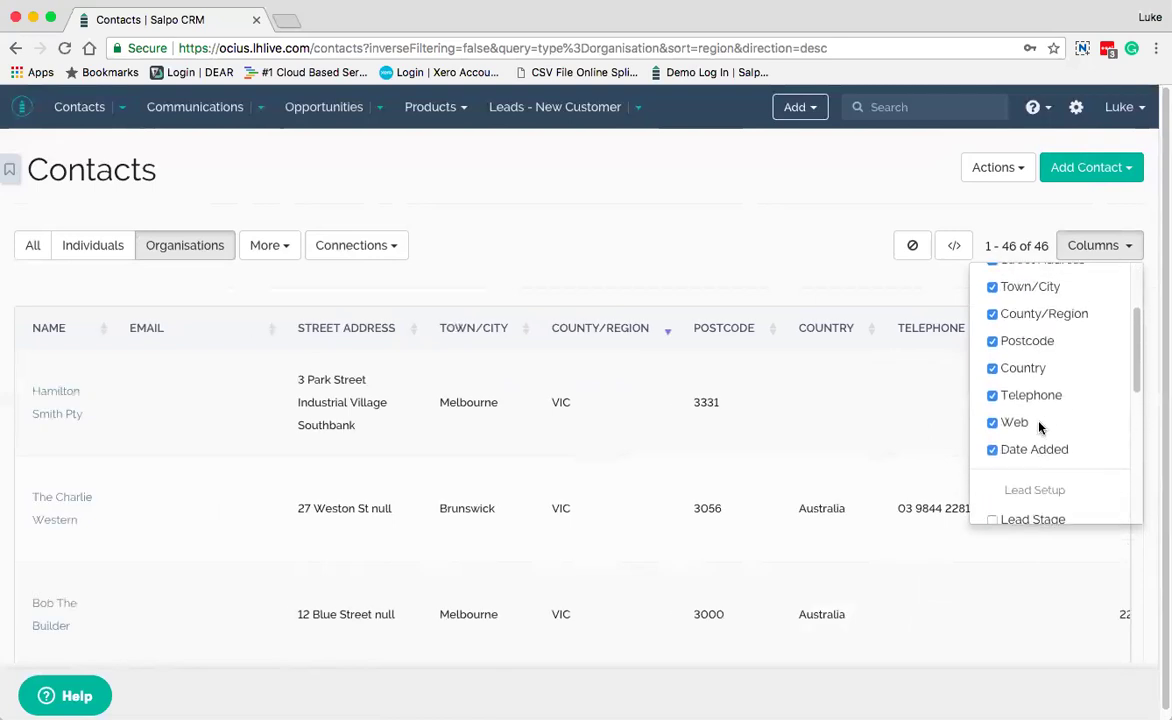
pyautogui.scroll(-3, 1039, 427)
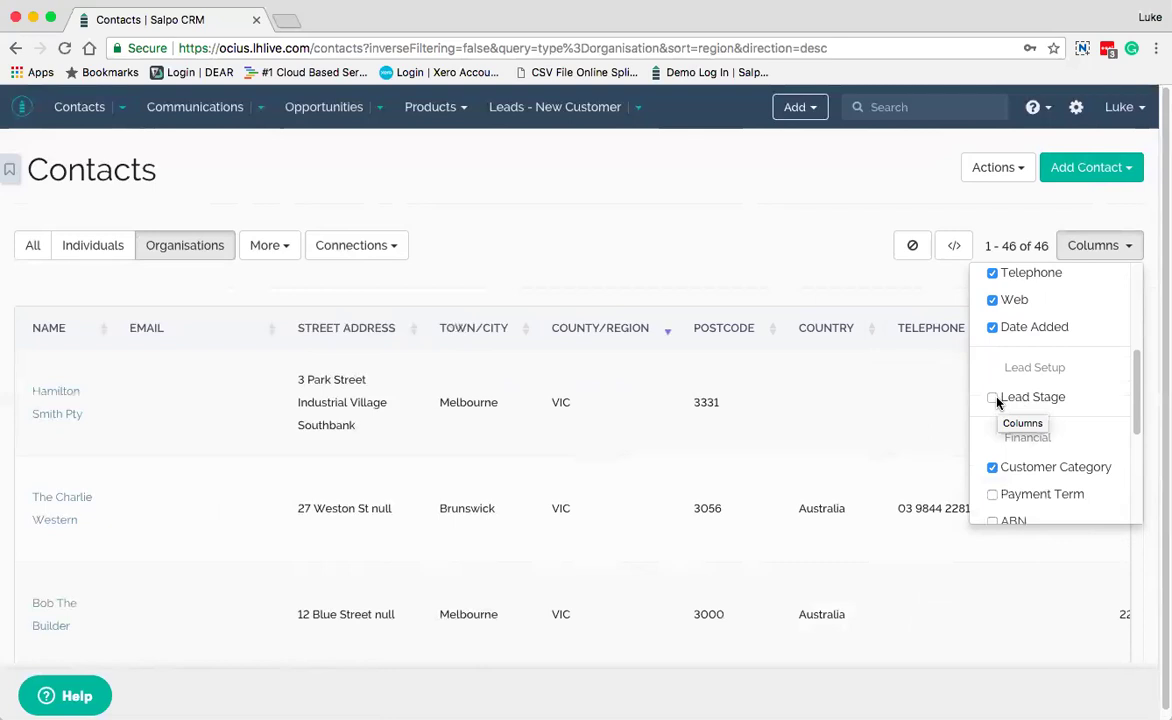
pyautogui.click(993, 397)
pyautogui.click(1128, 256)
pyautogui.hscroll(5, 1010, 420)
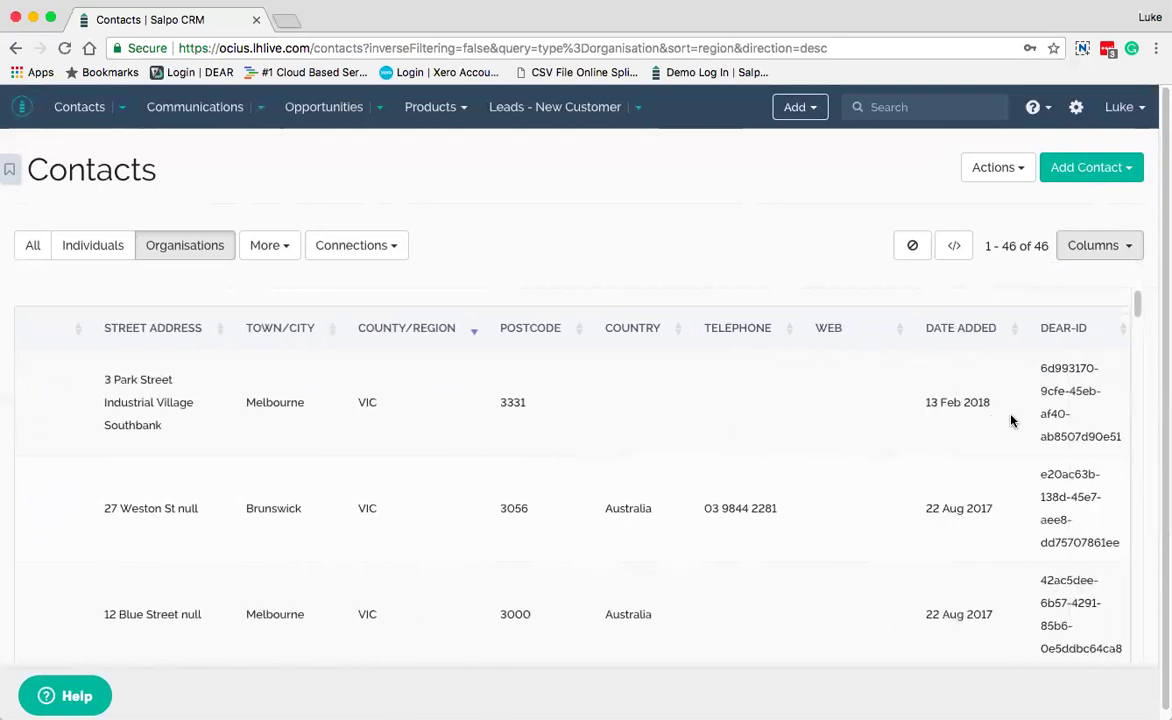
pyautogui.hscroll(1, 1010, 420)
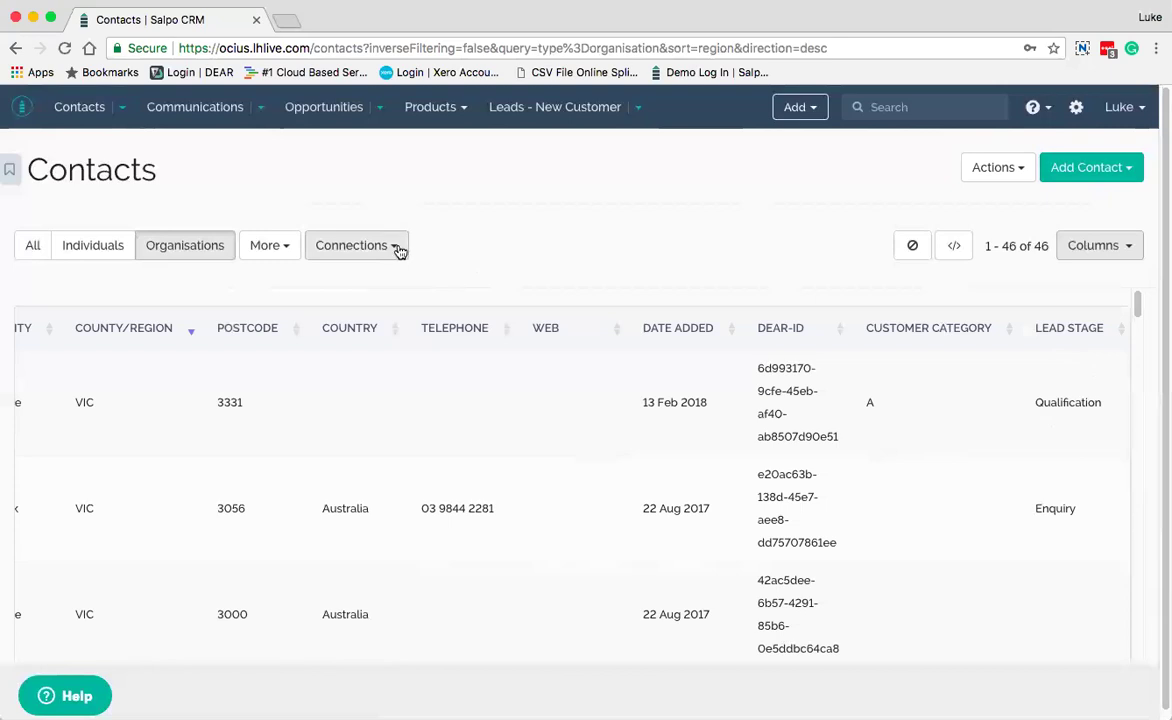
# Filter the organisations to Lead Stage Enquiry (5 entries) and show the Saved Filters list
pyautogui.click(400, 250)
pyautogui.scroll(-3, 400, 514)
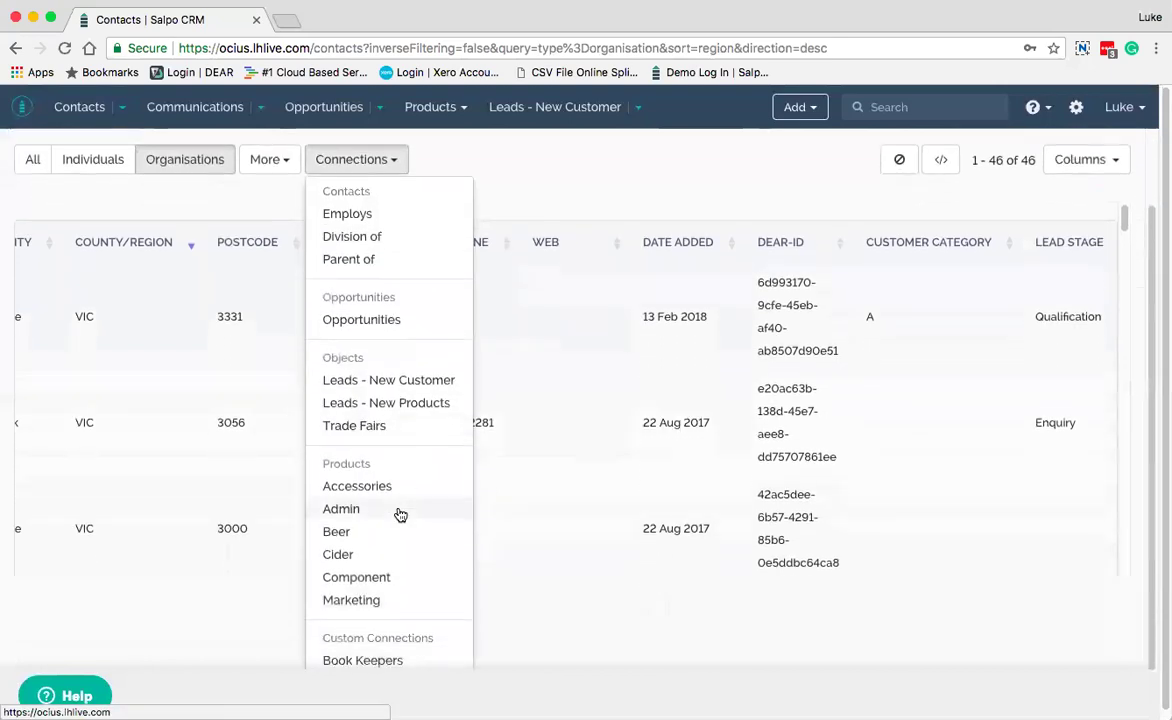
pyautogui.scroll(2, 392, 311)
pyautogui.scroll(-2, 392, 311)
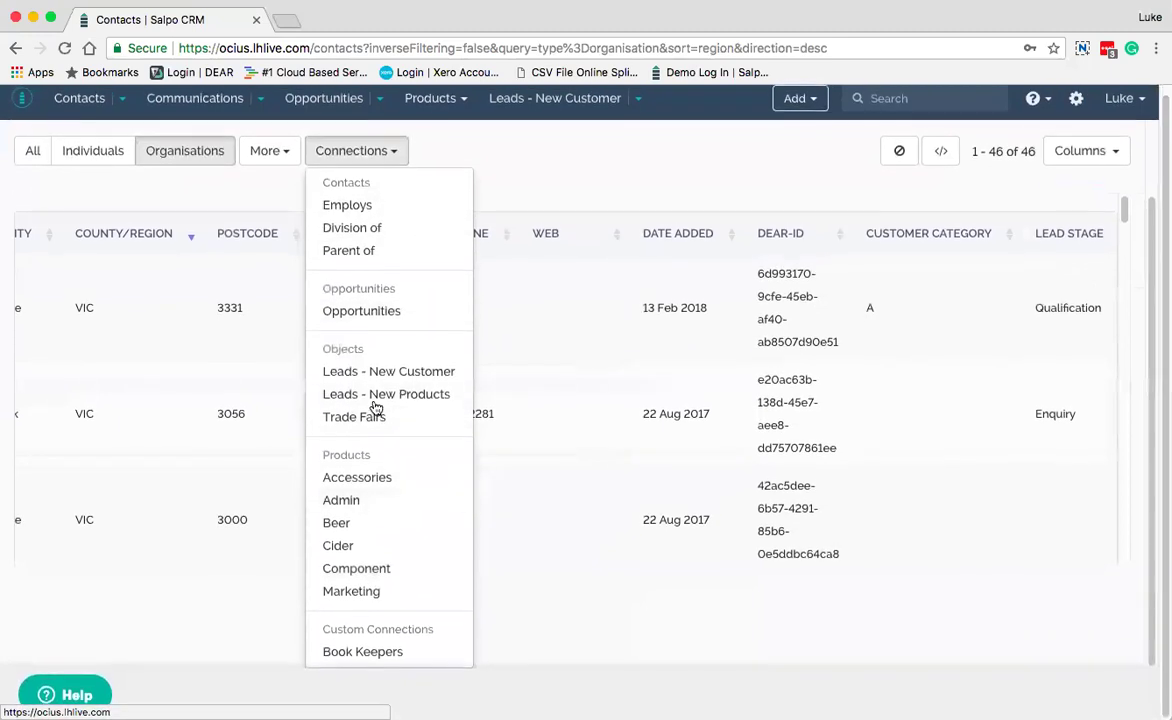
pyautogui.click(291, 150)
pyautogui.scroll(2, 296, 165)
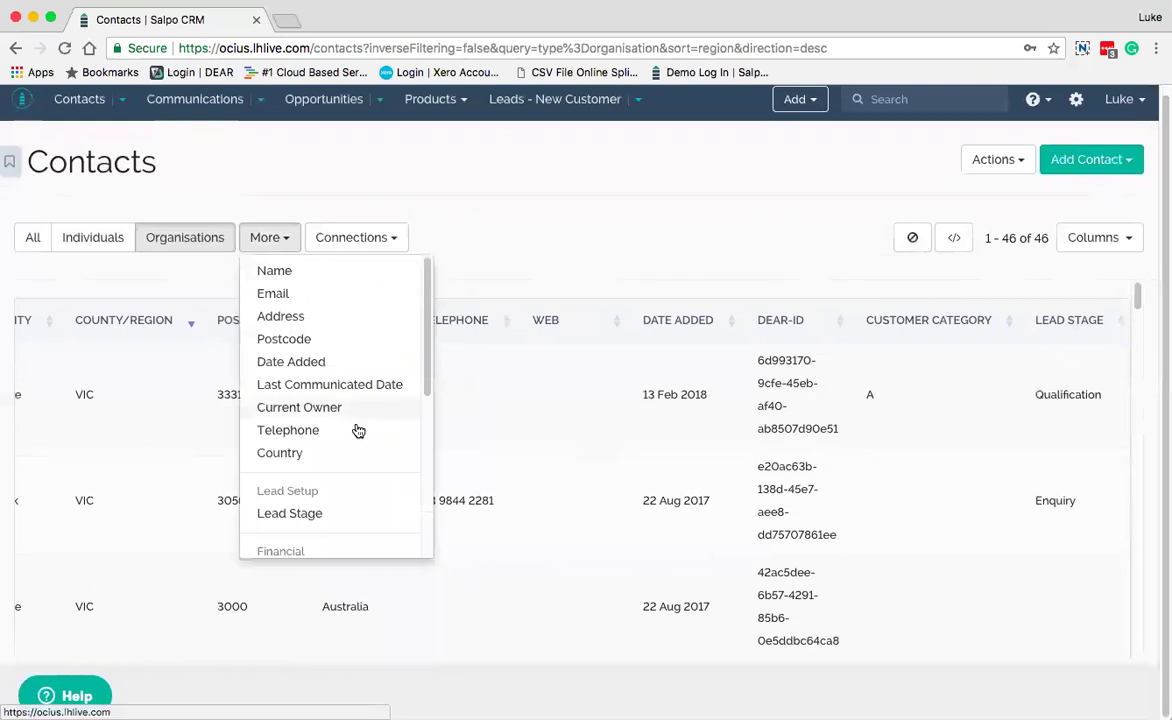
pyautogui.click(317, 511)
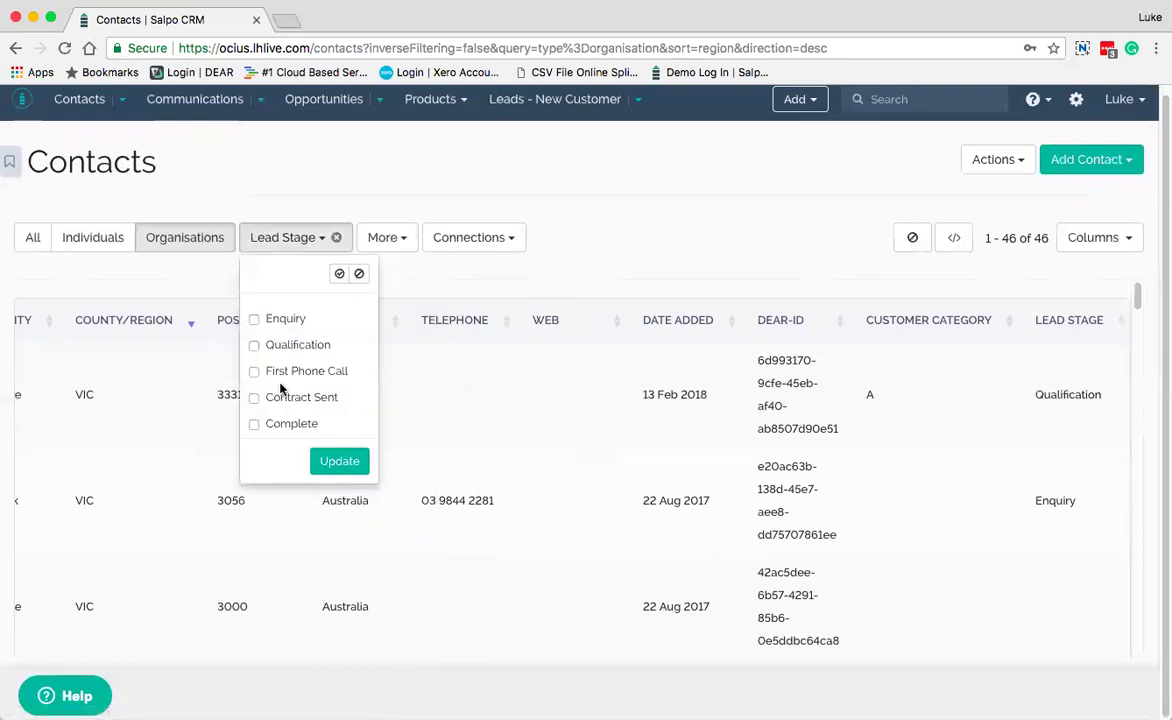
pyautogui.click(255, 320)
pyautogui.click(348, 464)
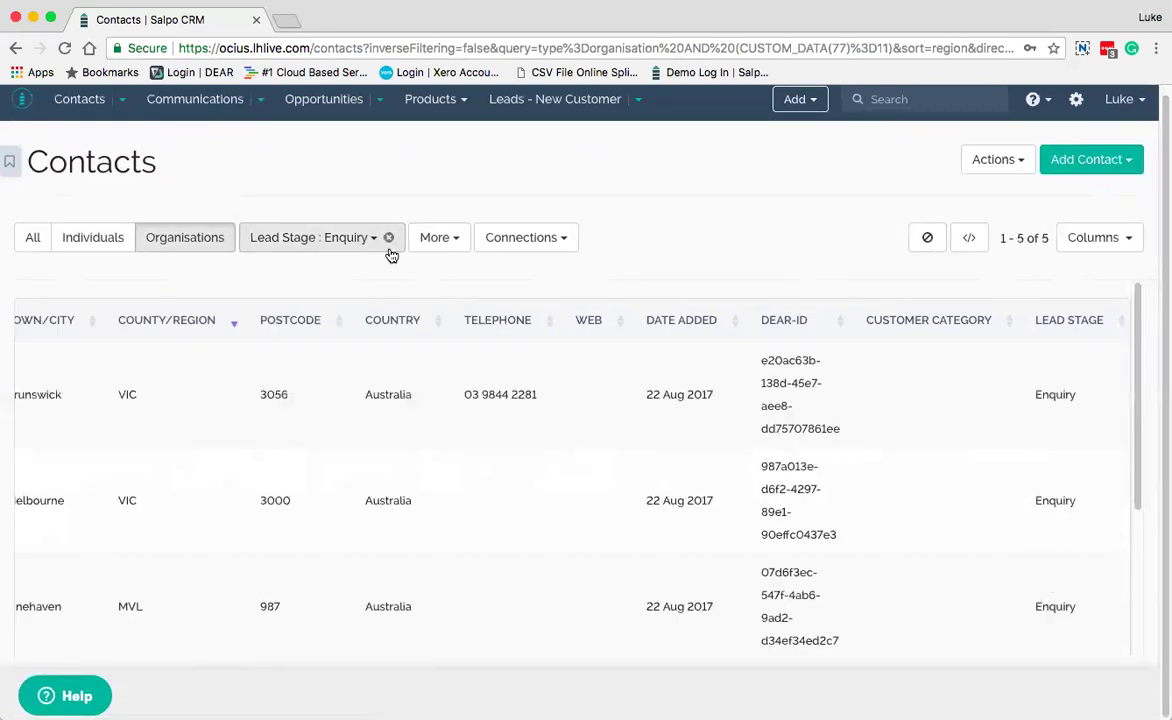
pyautogui.click(10, 160)
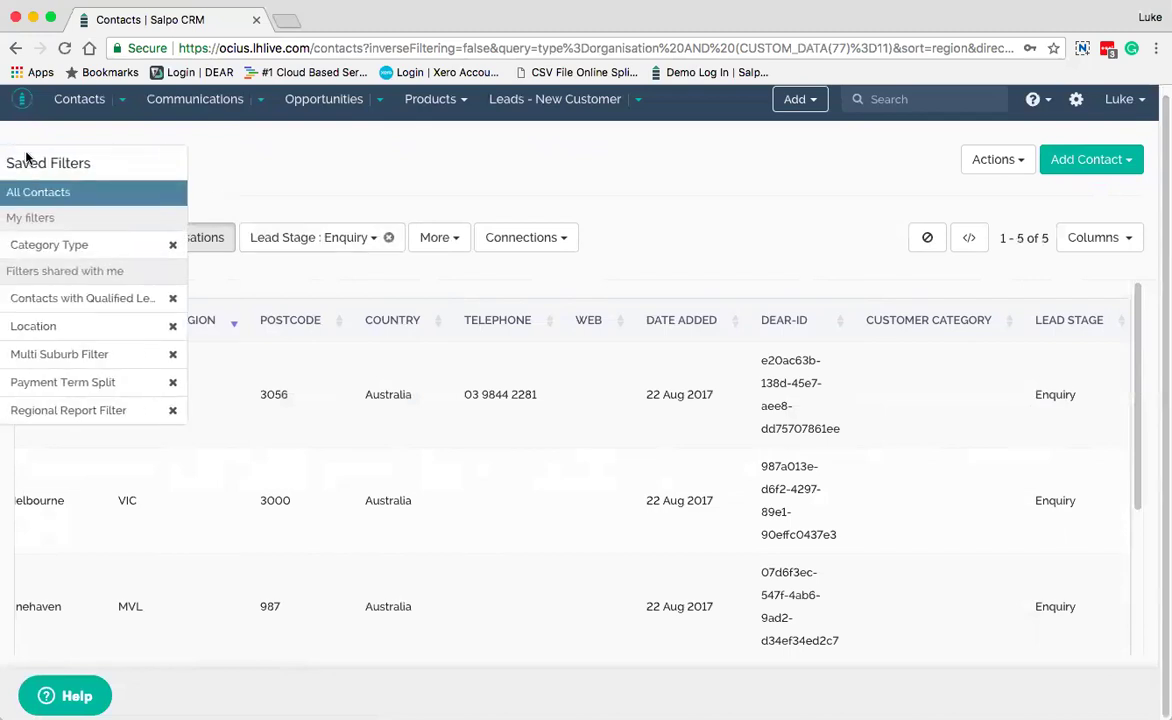
# Close Saved Filters, check the Actions menu, and remove the Lead Stage: Enquiry filter chip
pyautogui.moveTo(10, 170)
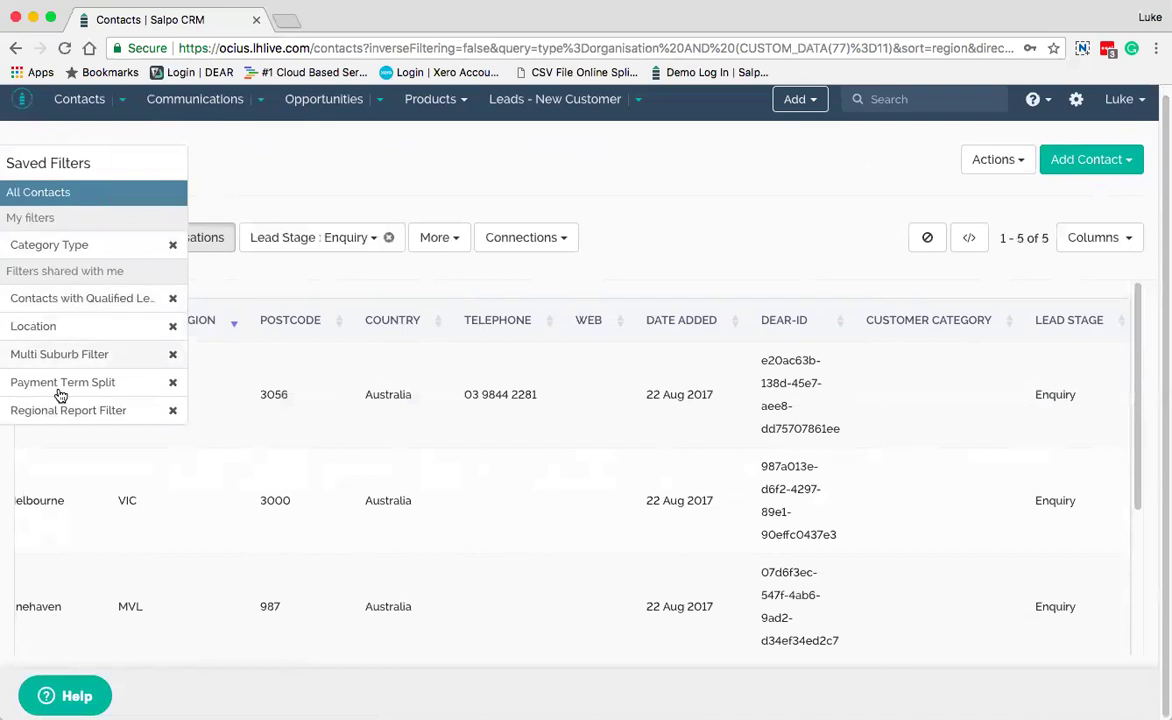
pyautogui.click(1015, 161)
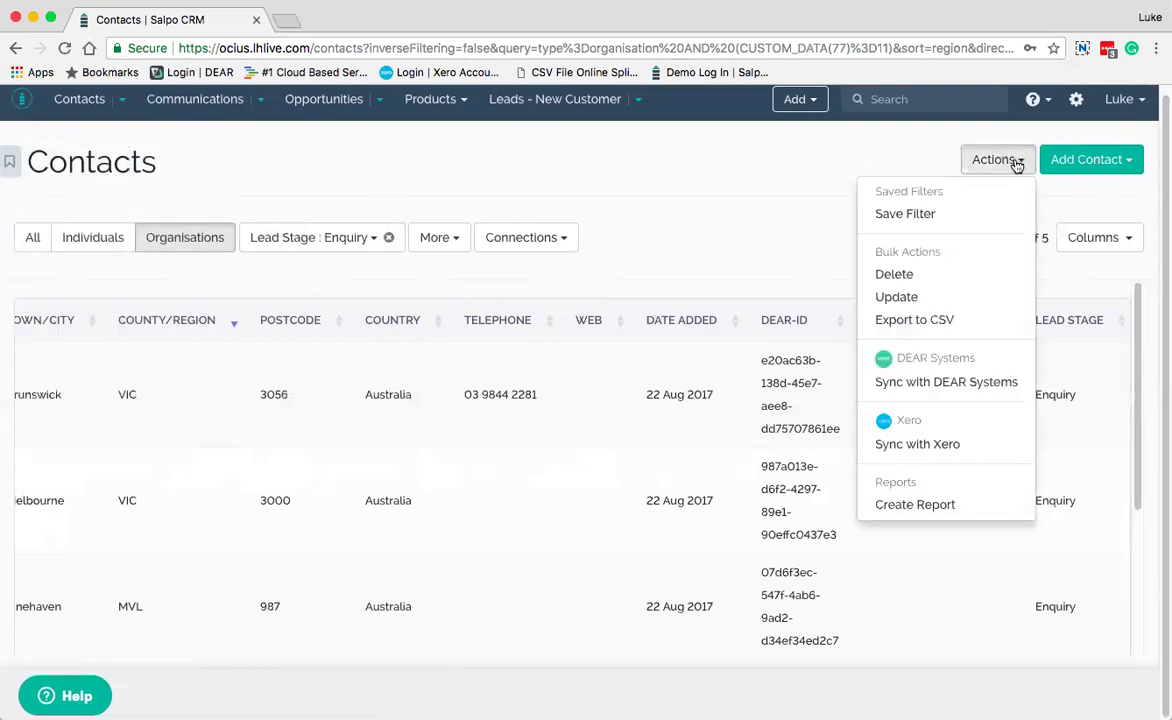
pyautogui.click(730, 205)
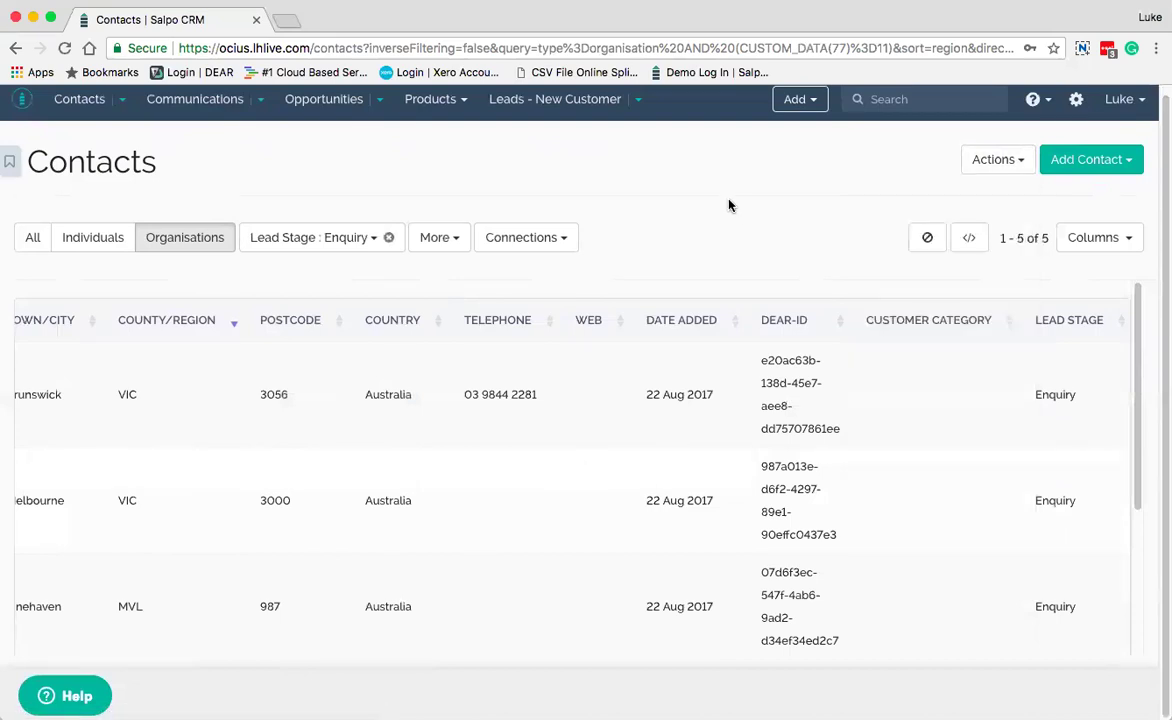
pyautogui.click(390, 238)
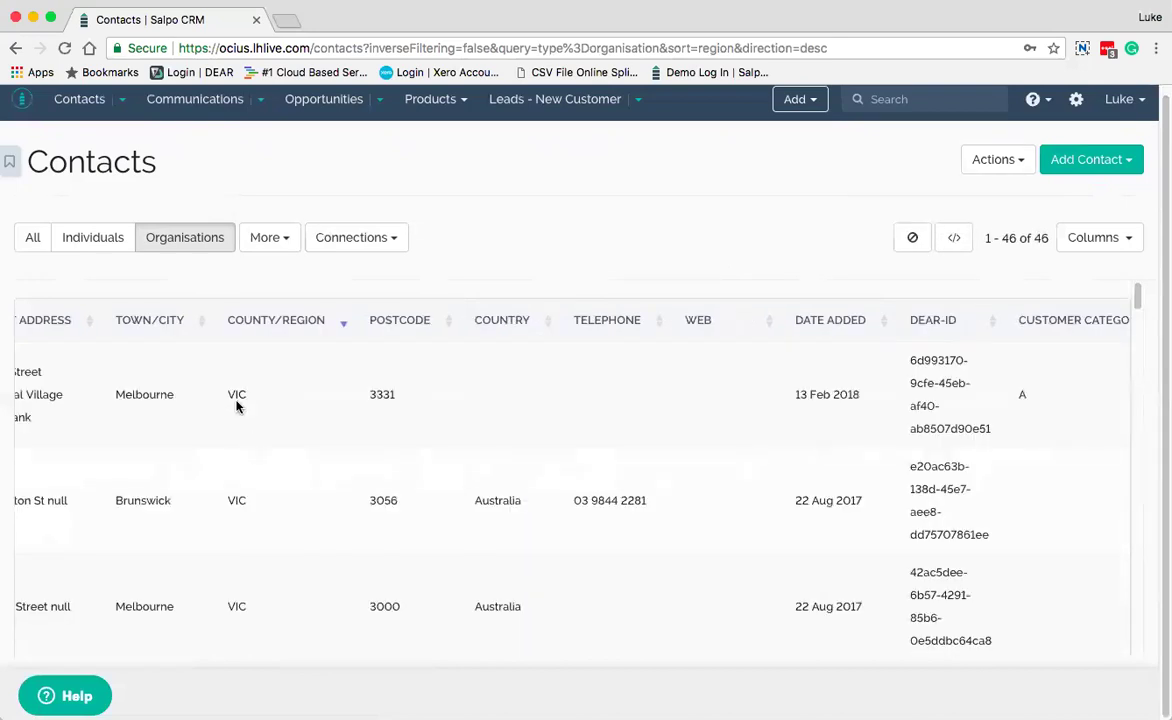
pyautogui.hscroll(-5, 201, 356)
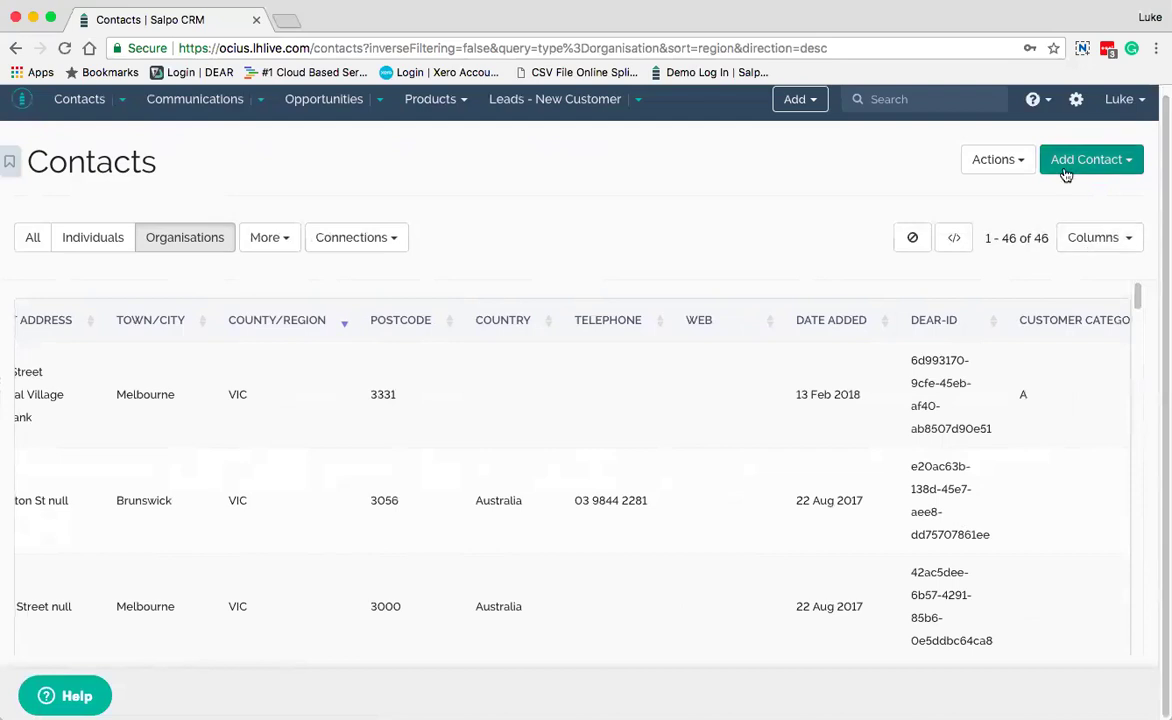
# View the Actions menu, then show the Add Contact choices: Individual, Organisation, Add contacts
pyautogui.click(1020, 161)
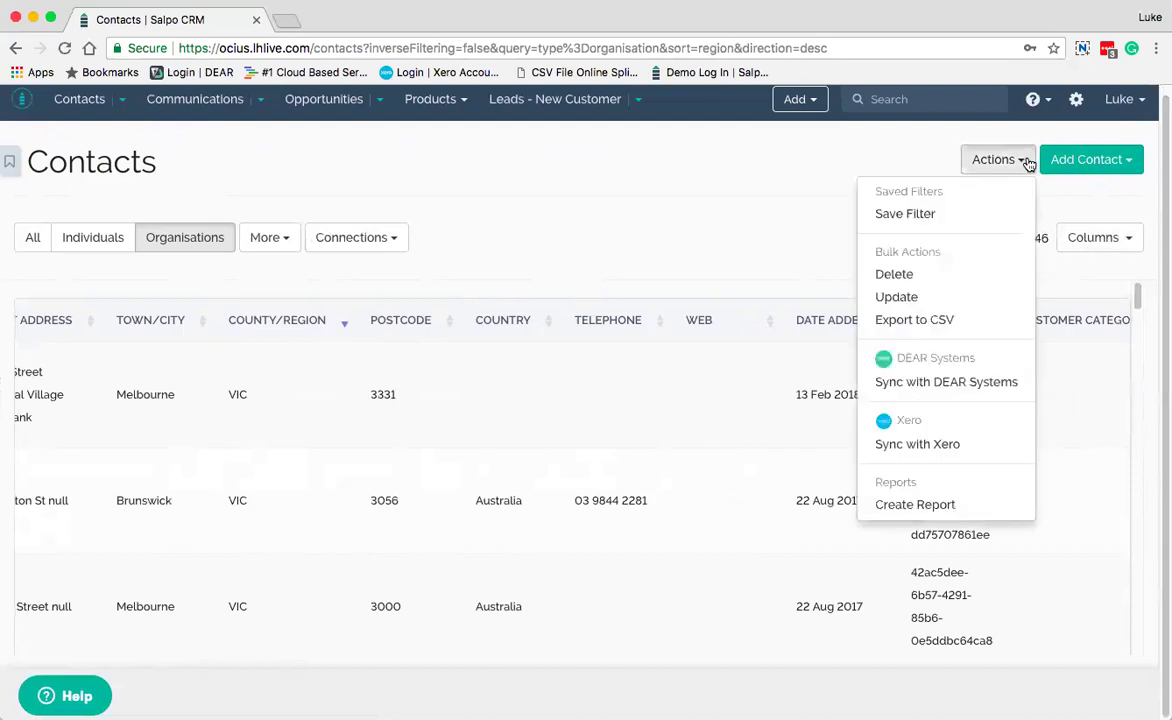
pyautogui.click(1137, 160)
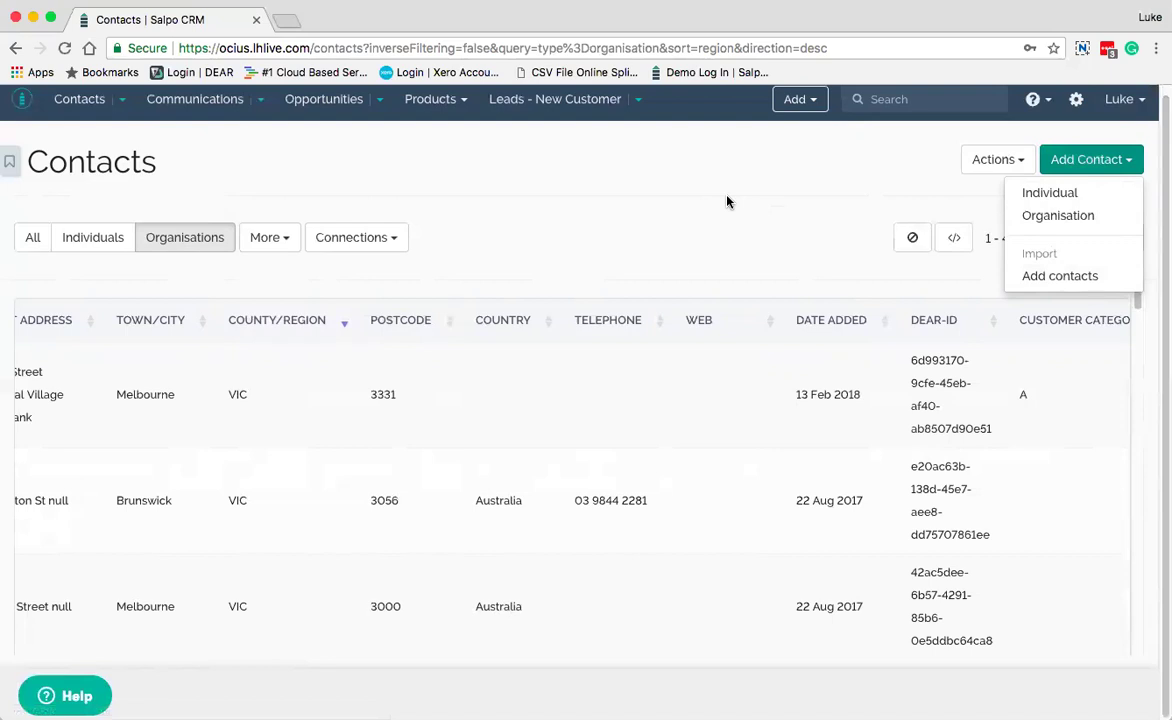
pyautogui.hscroll(-2, 589, 410)
pyautogui.hscroll(-6, 589, 410)
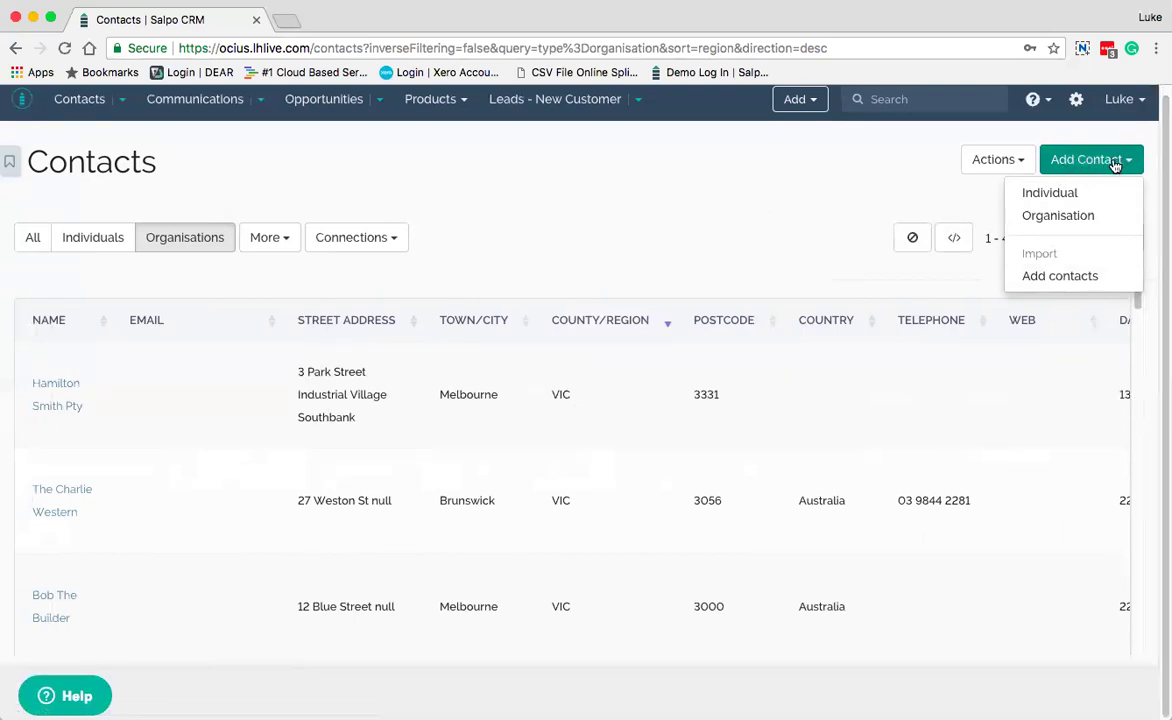
# Close the Add Contact menu and open the Hamilton Smith Pty organisation record
pyautogui.click(876, 193)
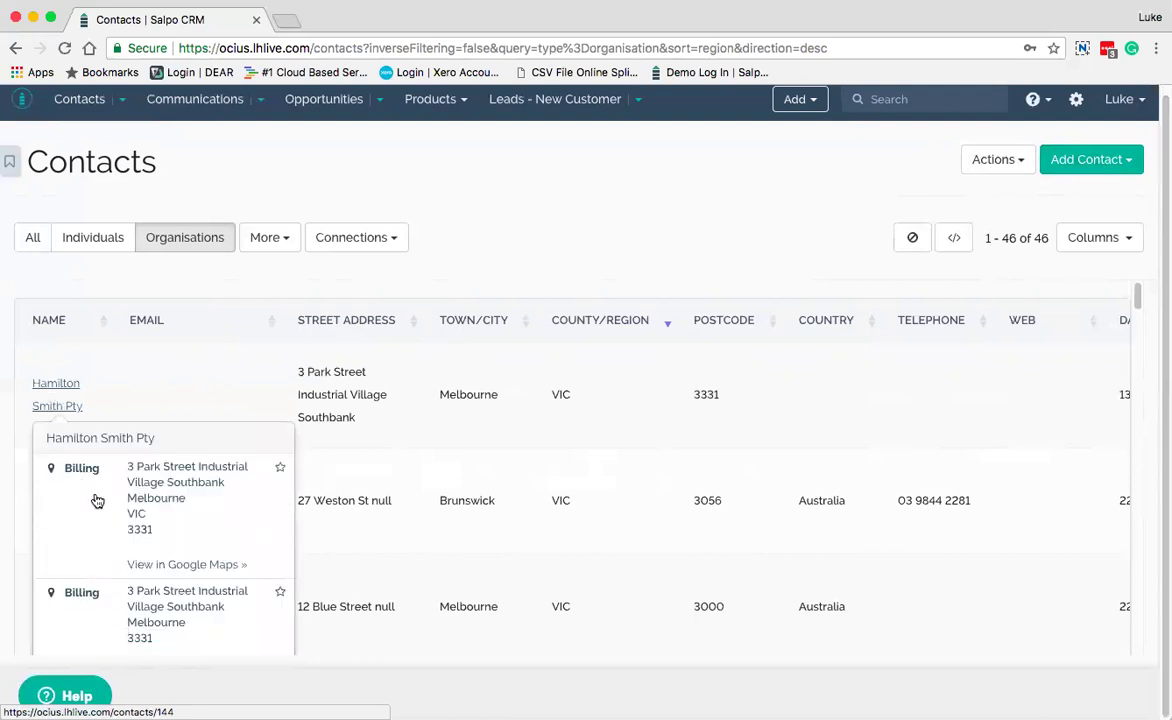
pyautogui.moveTo(58, 410)
pyautogui.click(58, 410)
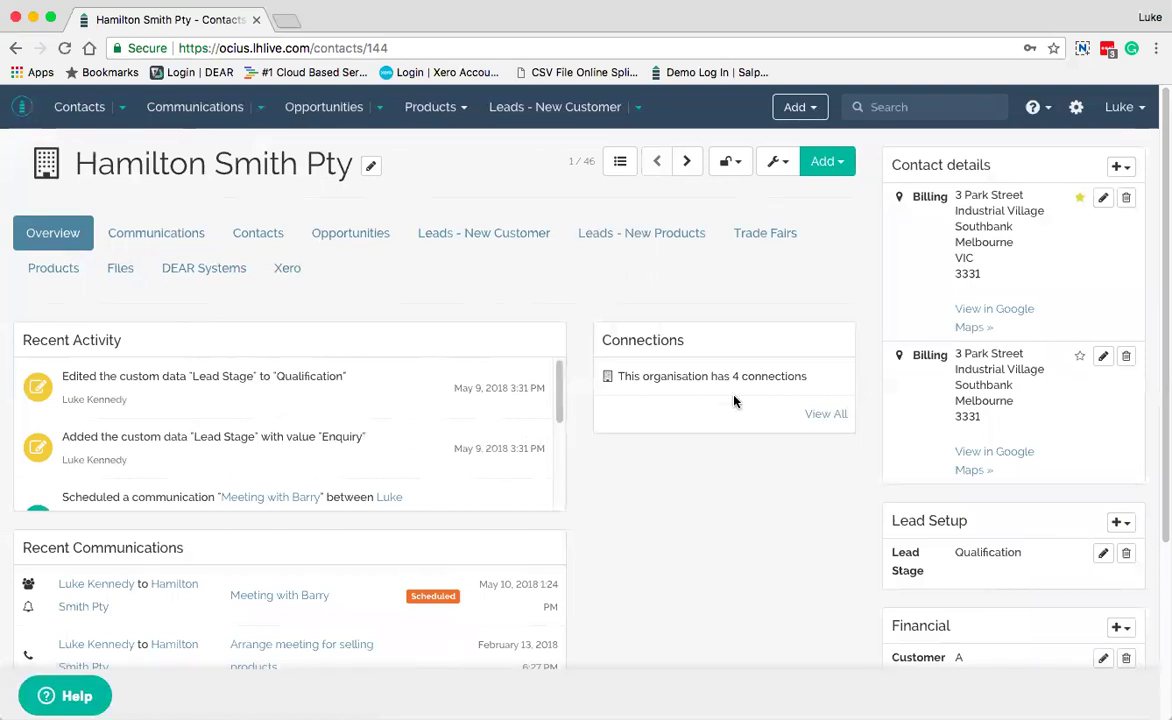
pyautogui.scroll(-2, 703, 452)
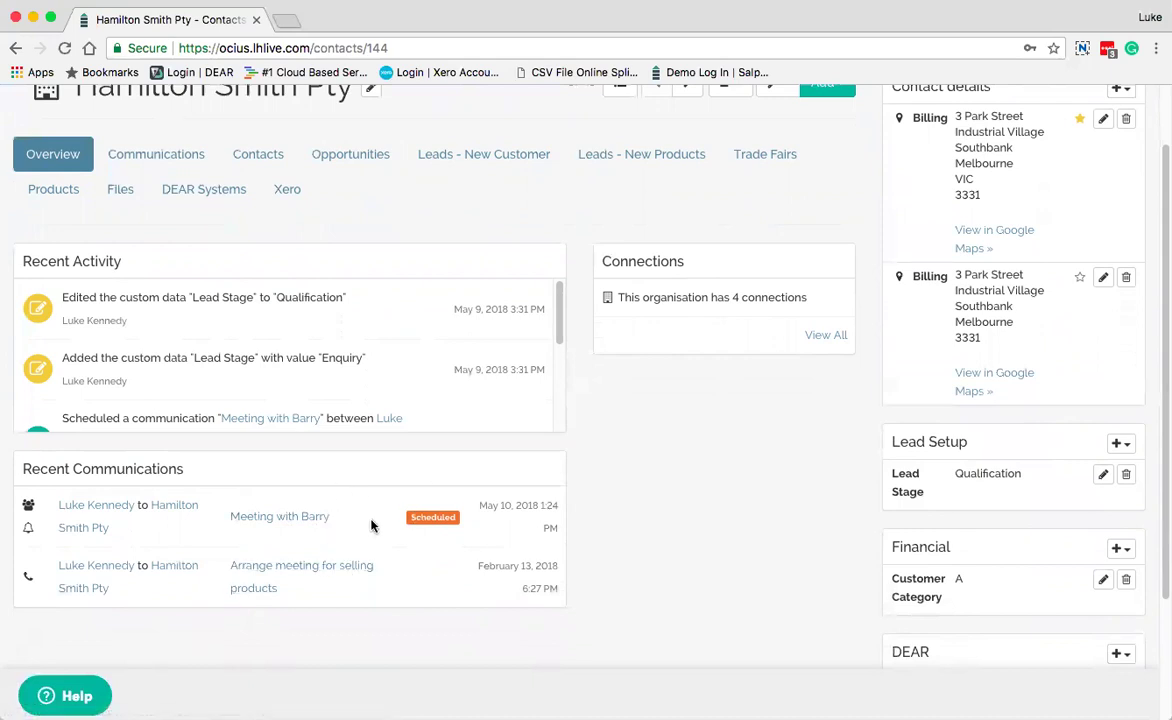
pyautogui.scroll(1, 393, 525)
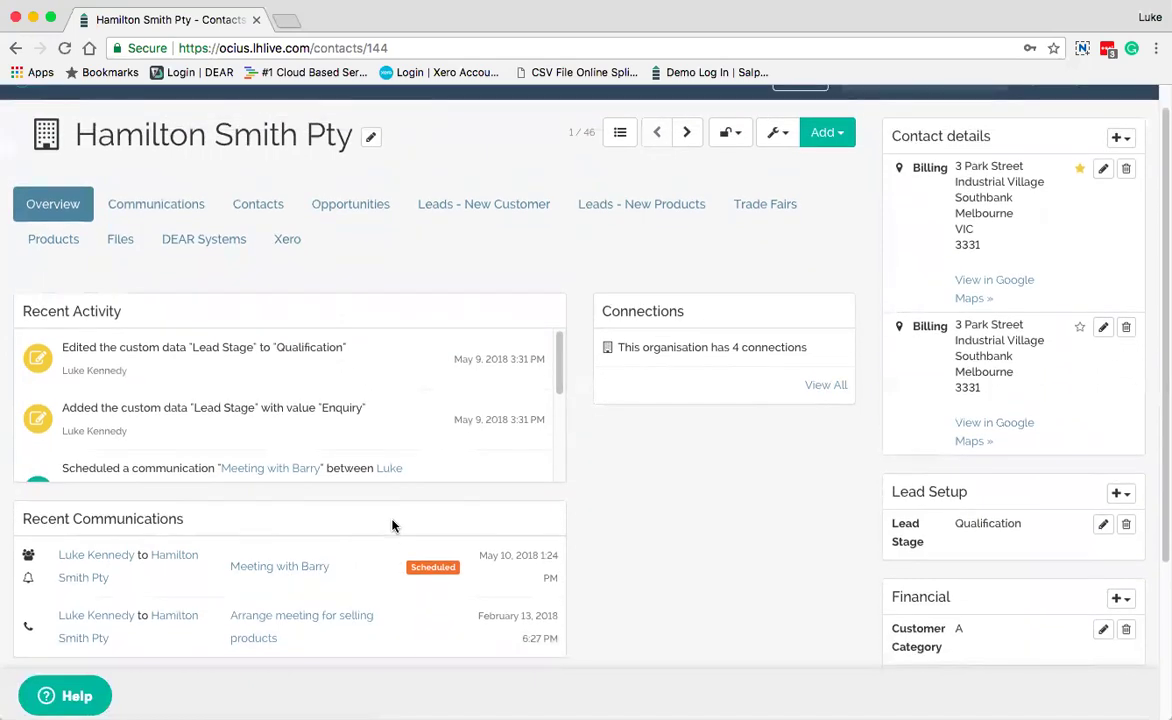
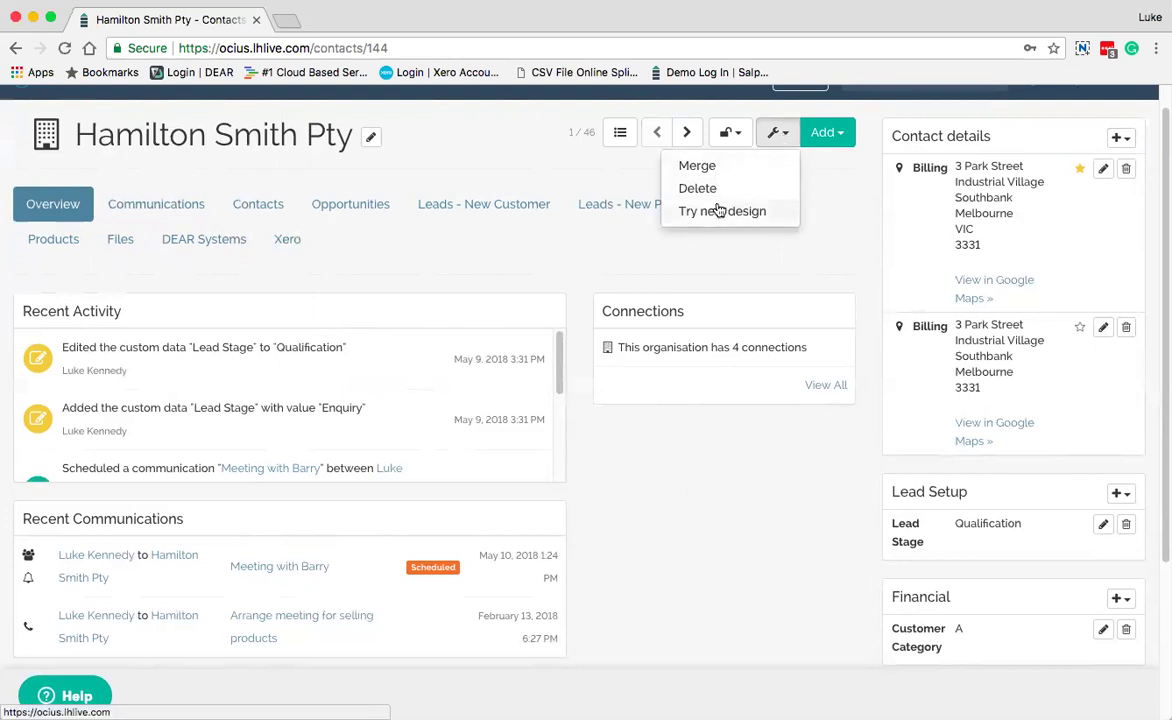
# Preview Hamilton Smith Pty's Add options and access/owner settings, then move to the next organisation record
pyautogui.click(842, 134)
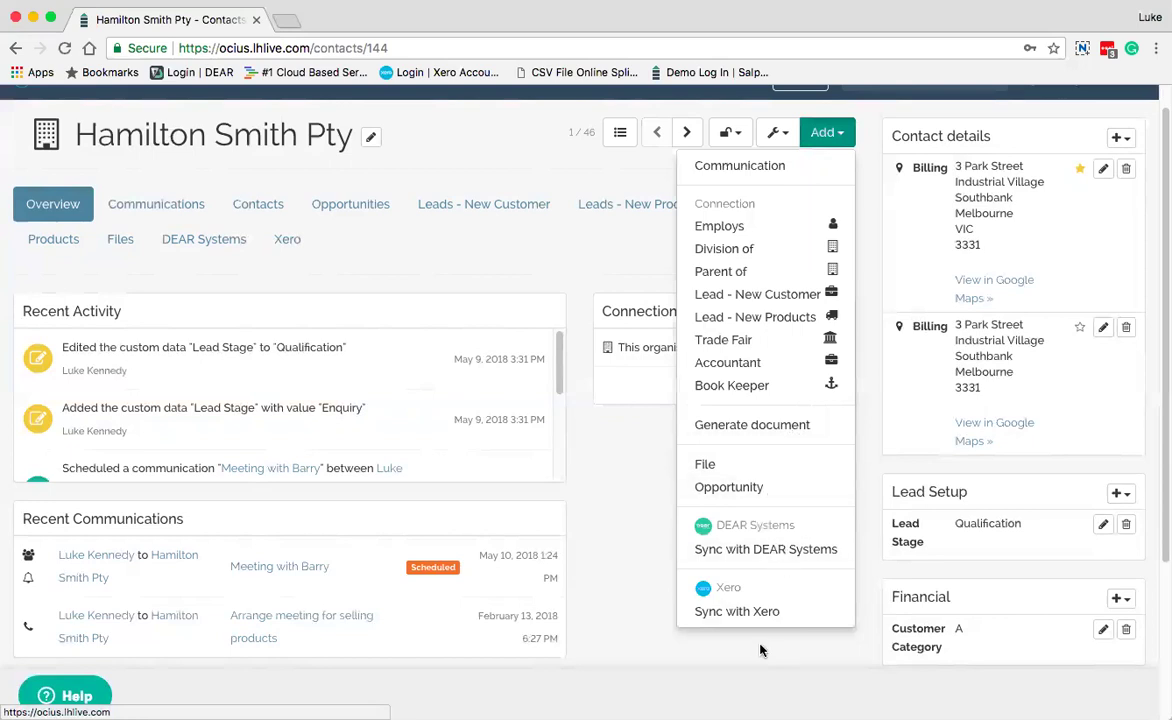
pyautogui.click(614, 256)
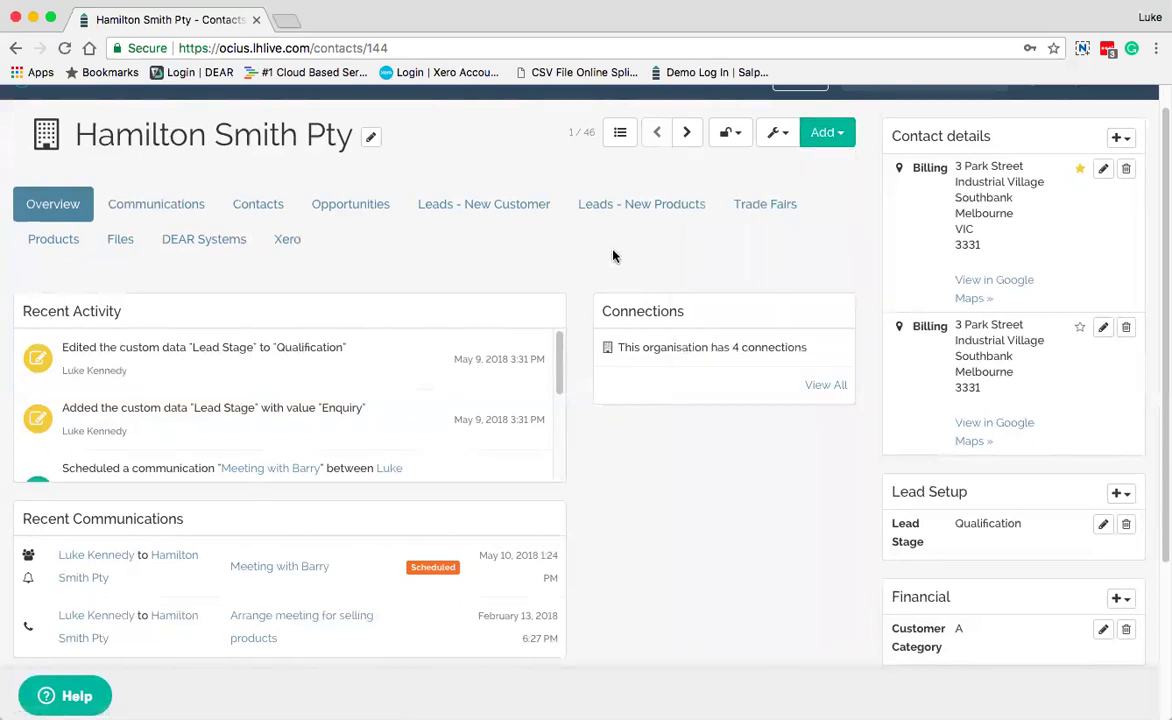
pyautogui.click(738, 134)
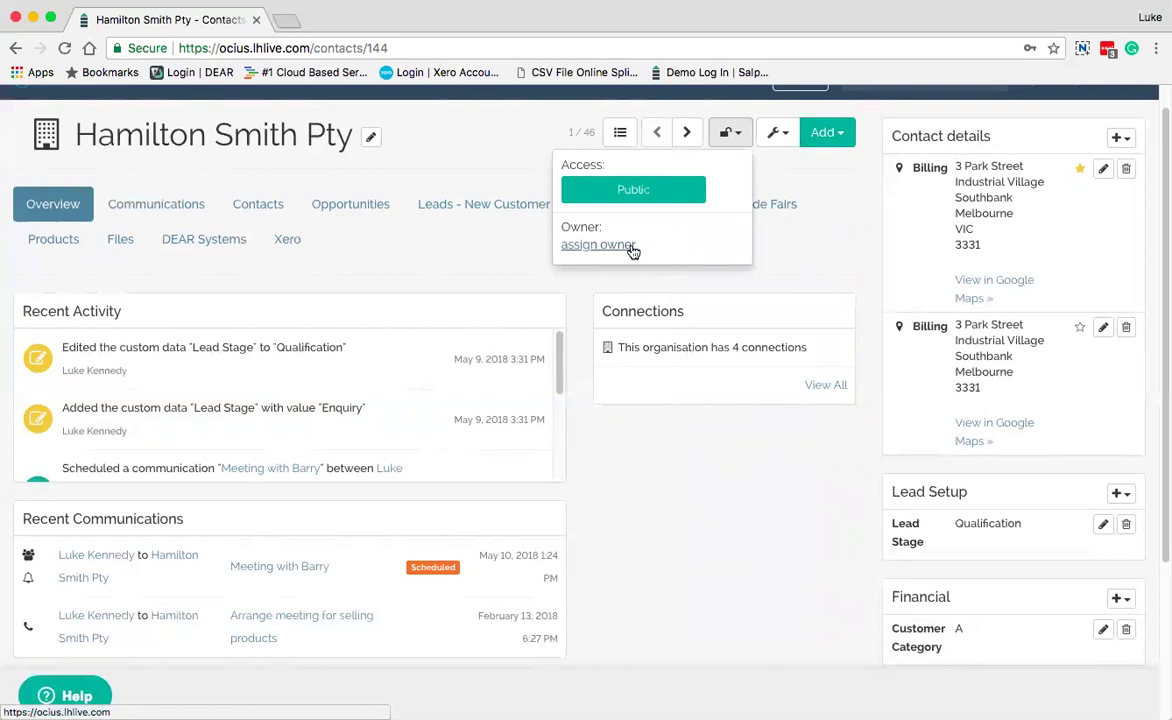
pyautogui.click(634, 192)
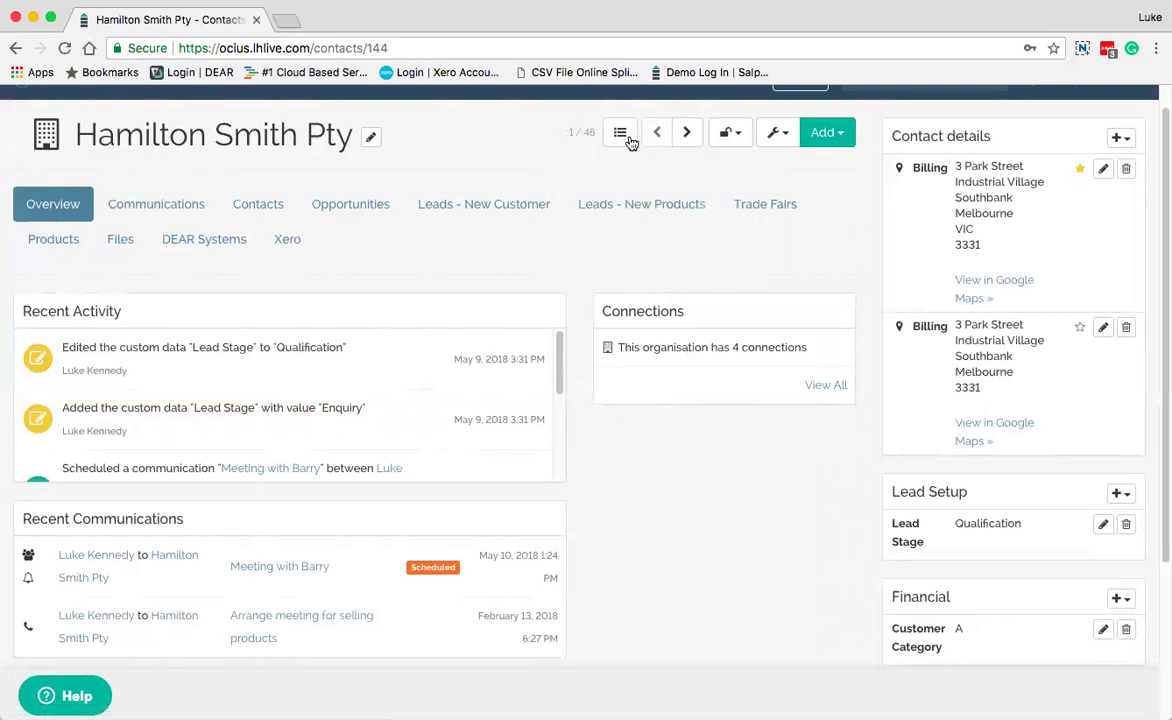
pyautogui.click(686, 133)
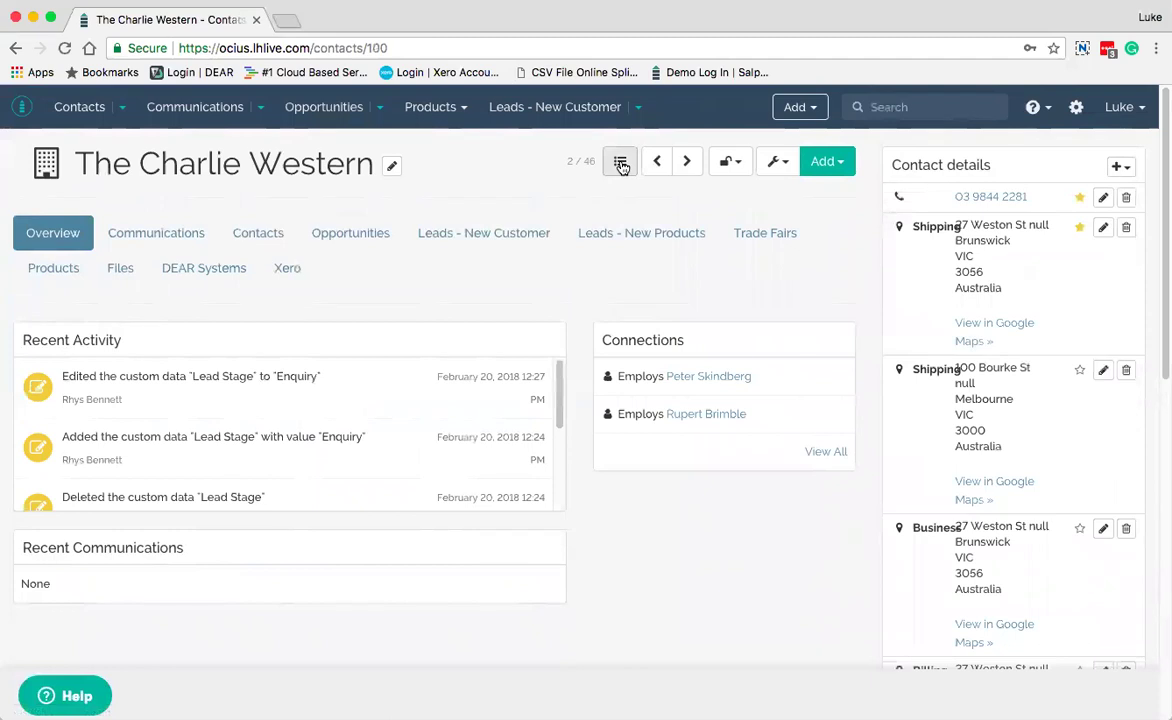
# Go back to the Organisations contact list and reopen the Hamilton Smith Pty record
pyautogui.click(620, 163)
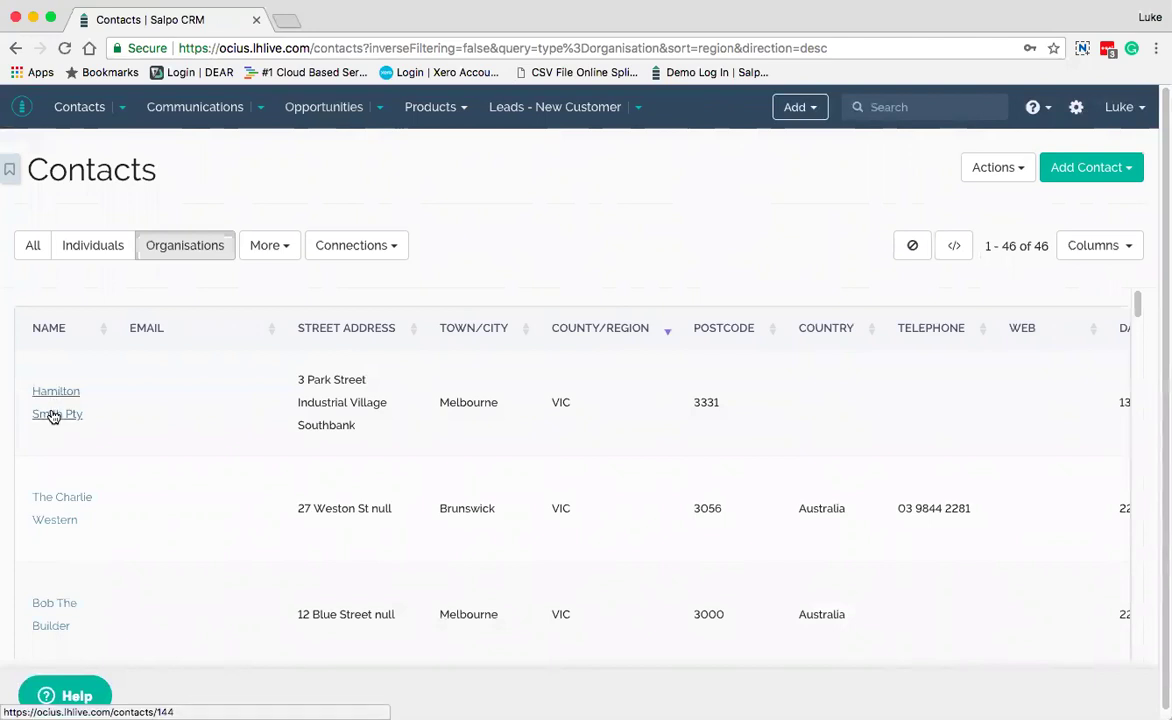
pyautogui.click(52, 414)
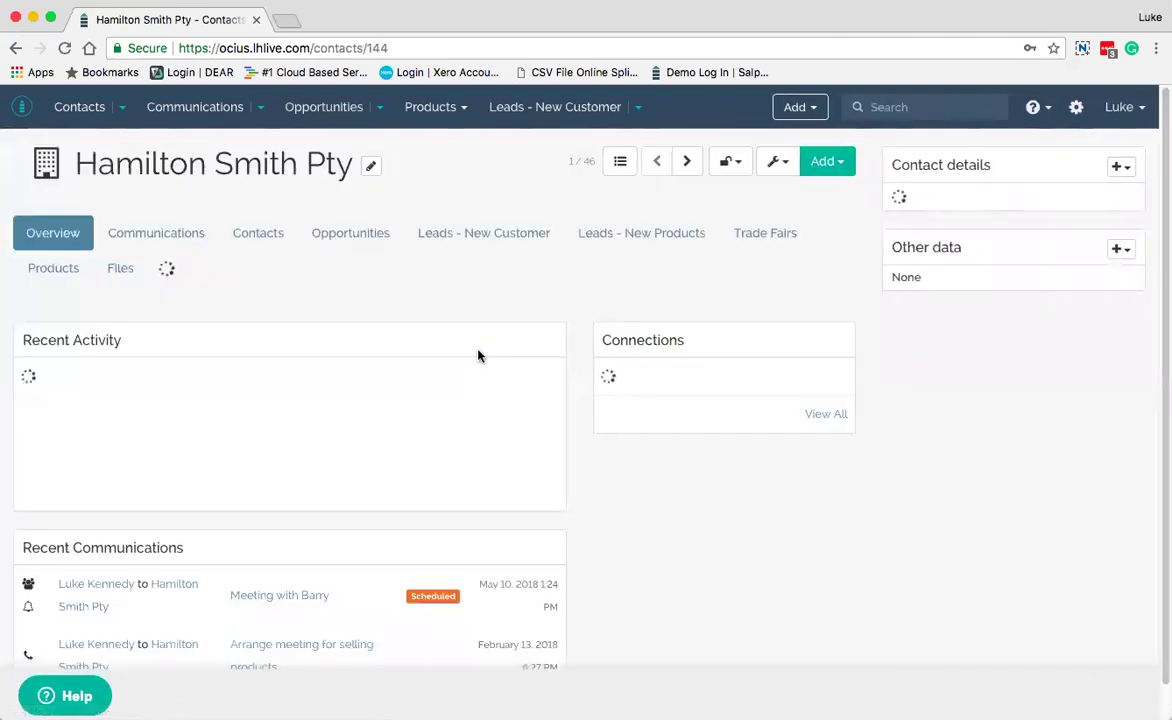
# Change Hamilton Smith Pty's Lead Stage from Qualification to First Phone Call and save it
pyautogui.scroll(-3, 900, 450)
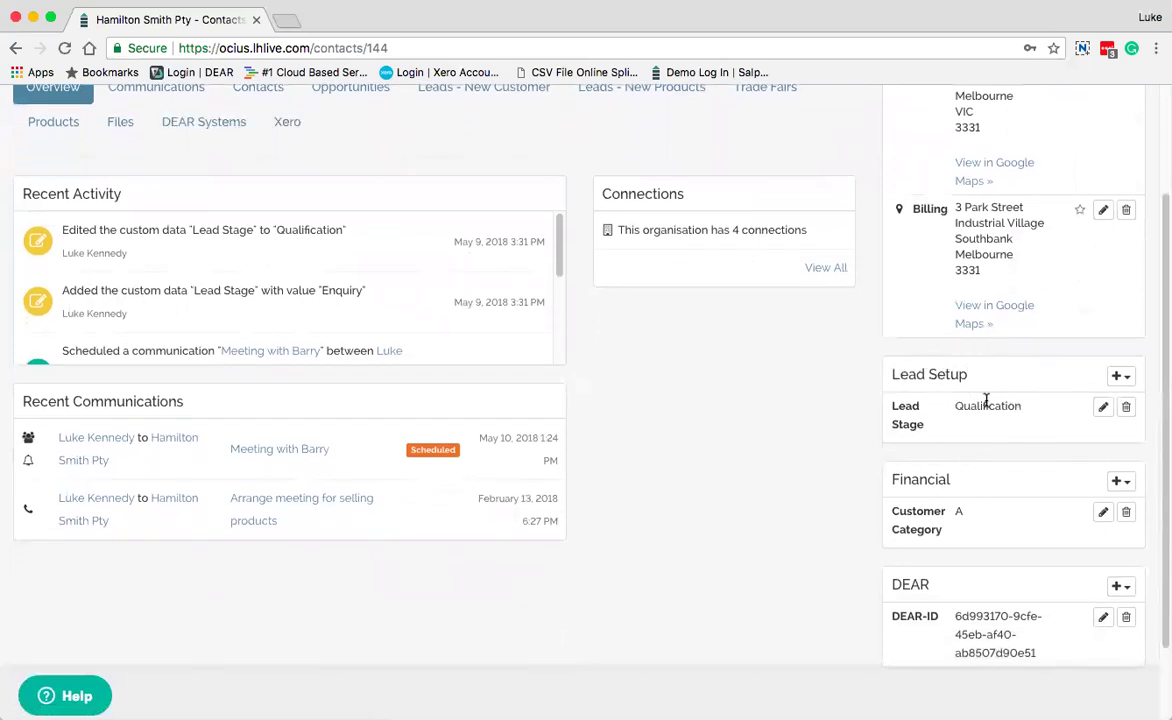
pyautogui.click(1103, 410)
pyautogui.click(1062, 409)
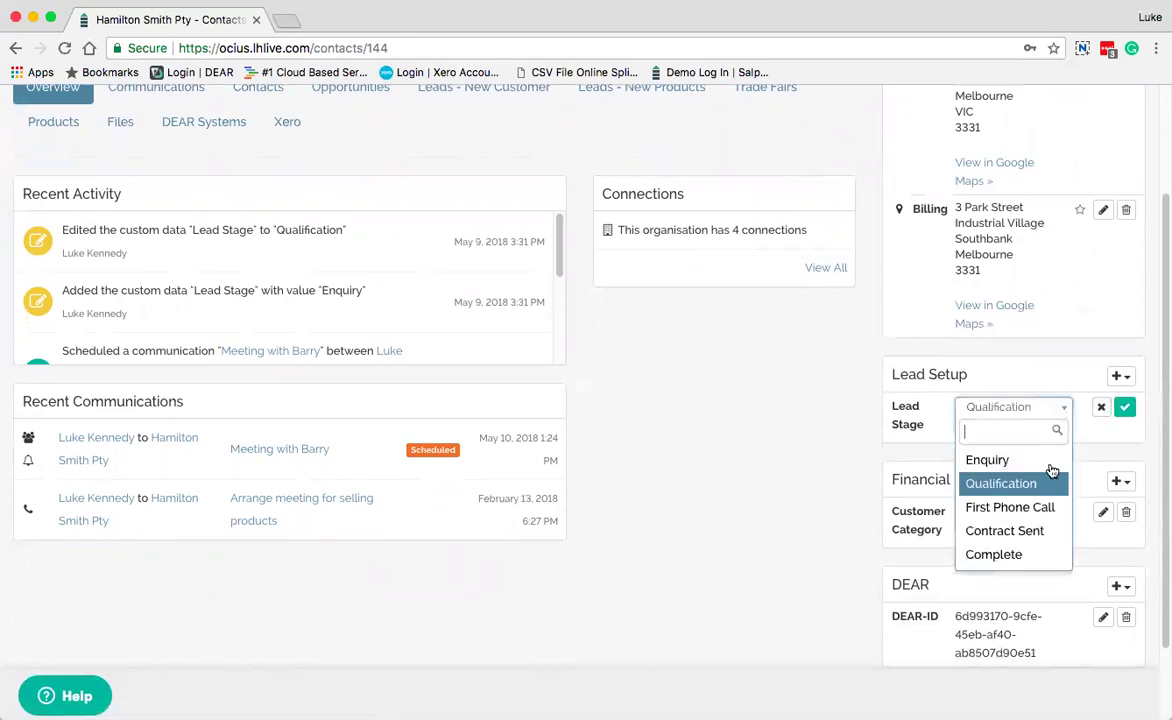
pyautogui.click(1028, 508)
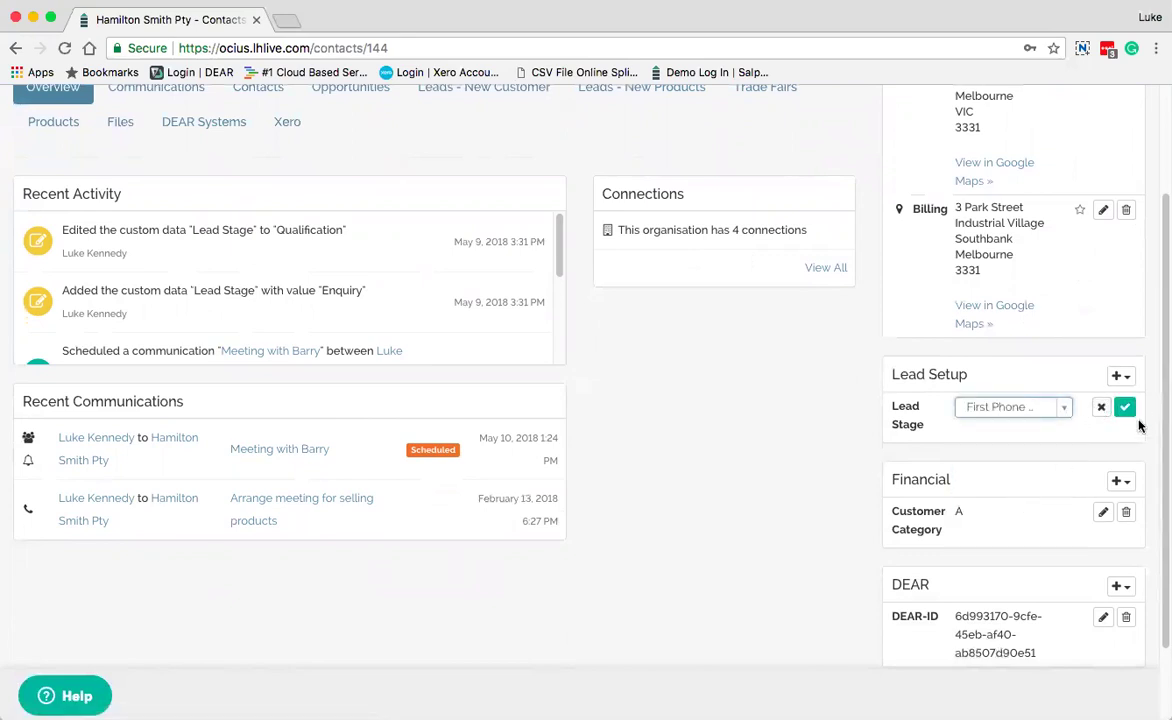
pyautogui.click(1125, 408)
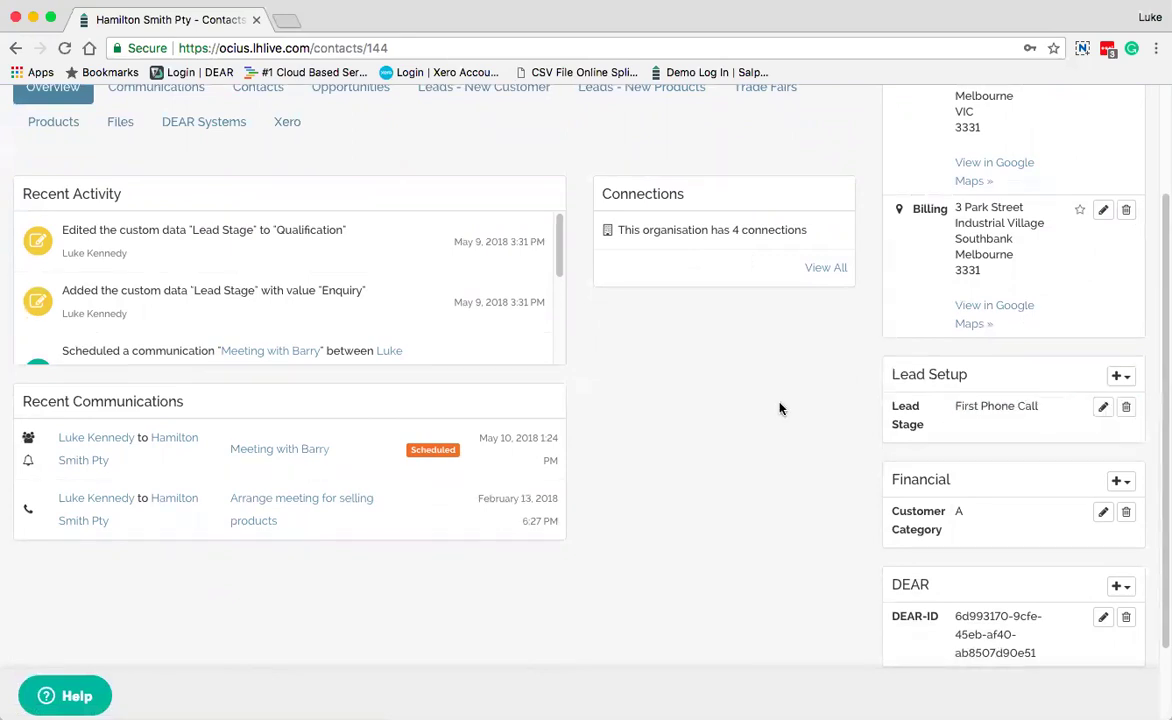
pyautogui.scroll(-1, 781, 408)
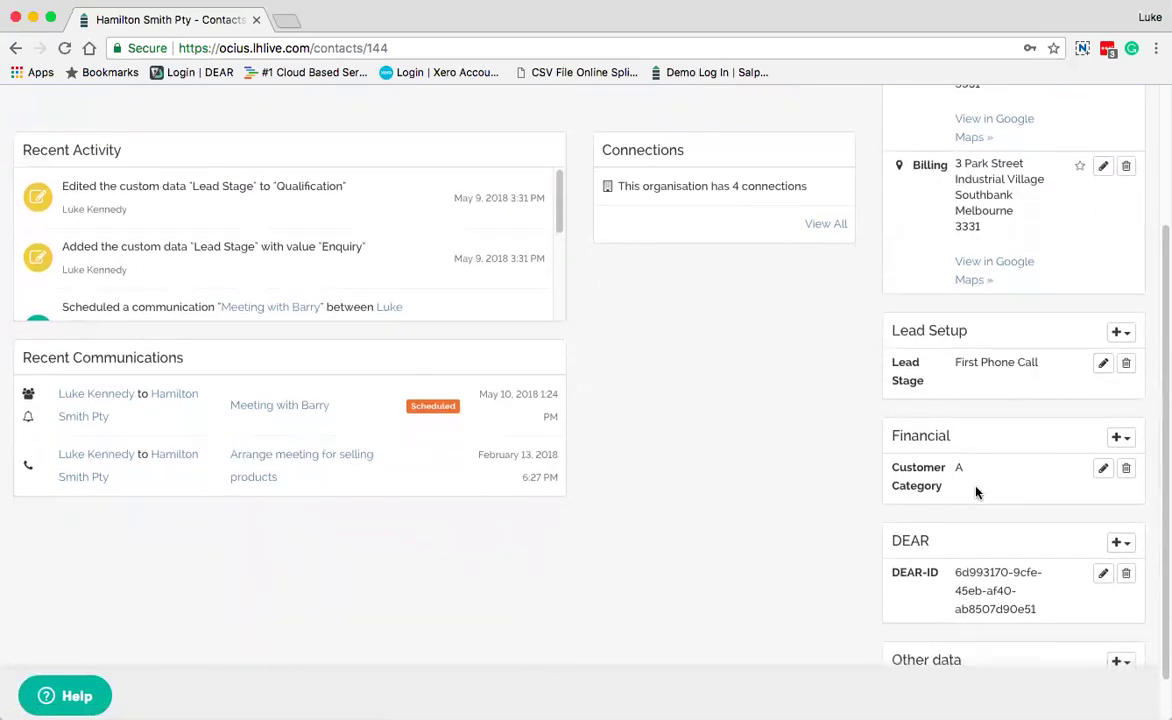
pyautogui.scroll(-1, 977, 490)
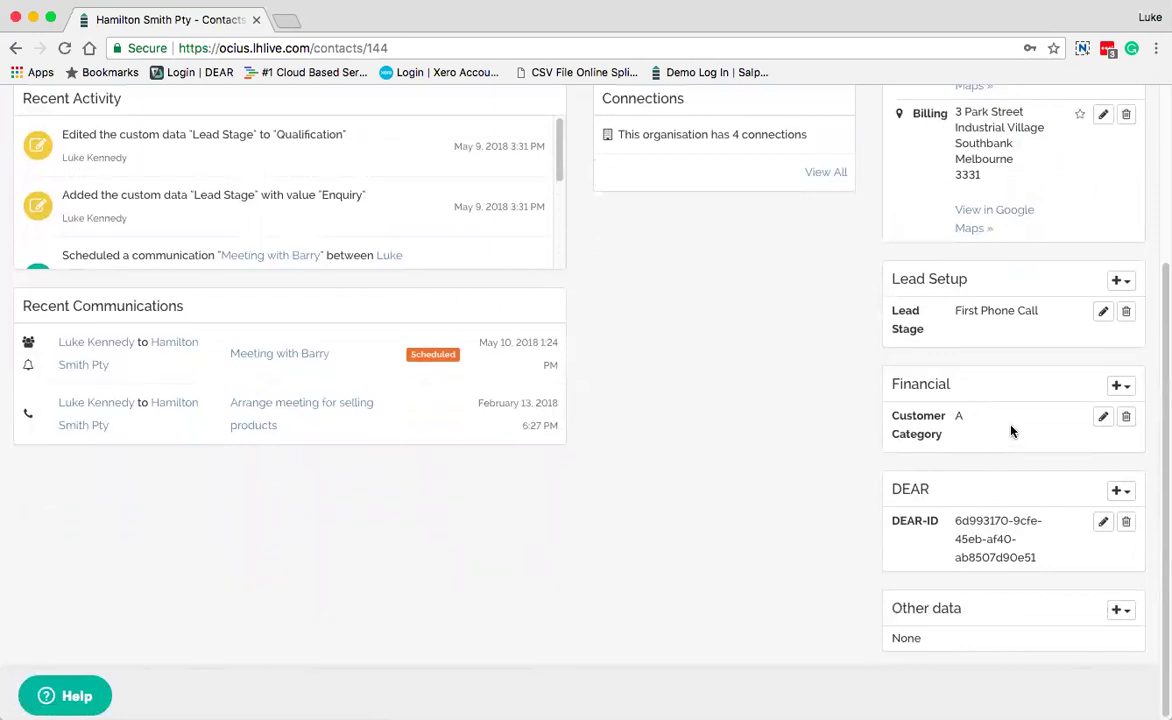
pyautogui.scroll(5, 1011, 431)
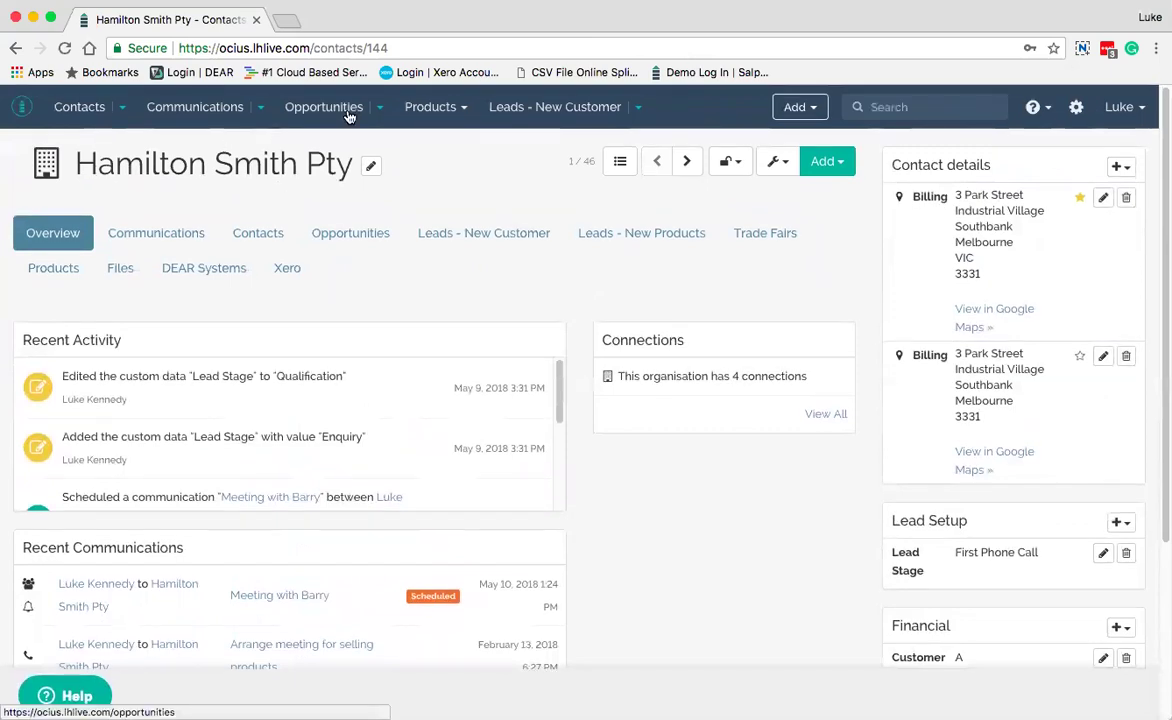
pyautogui.scroll(-5, 855, 581)
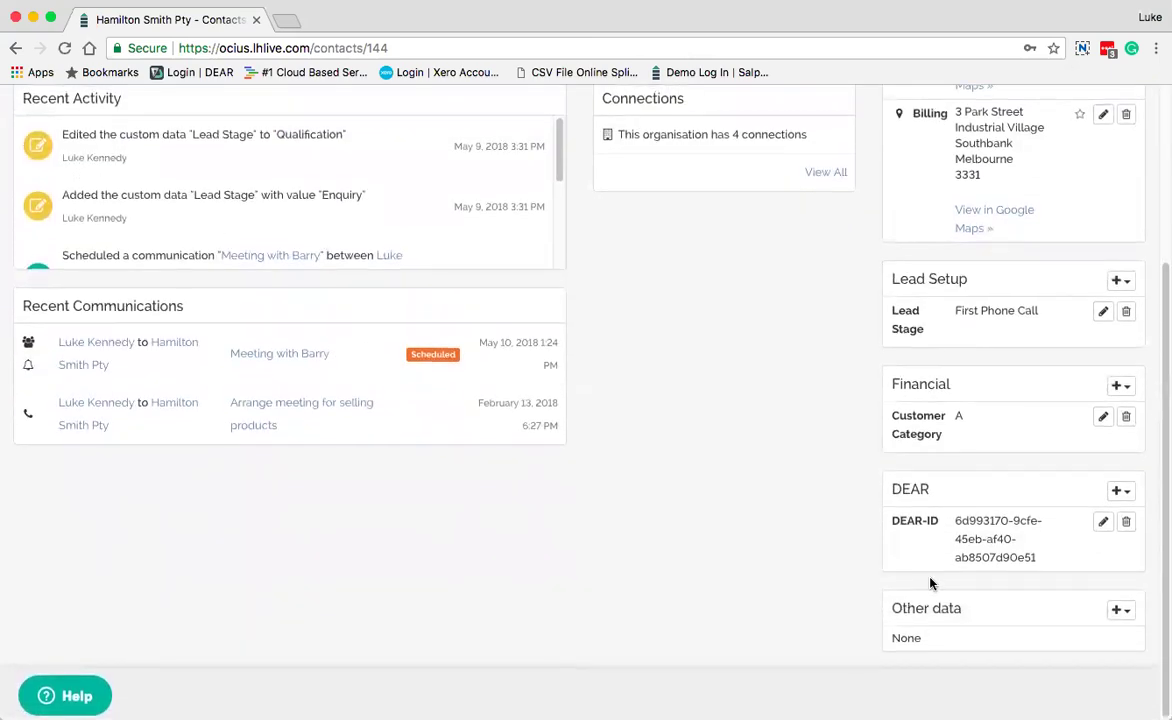
pyautogui.scroll(5, 944, 587)
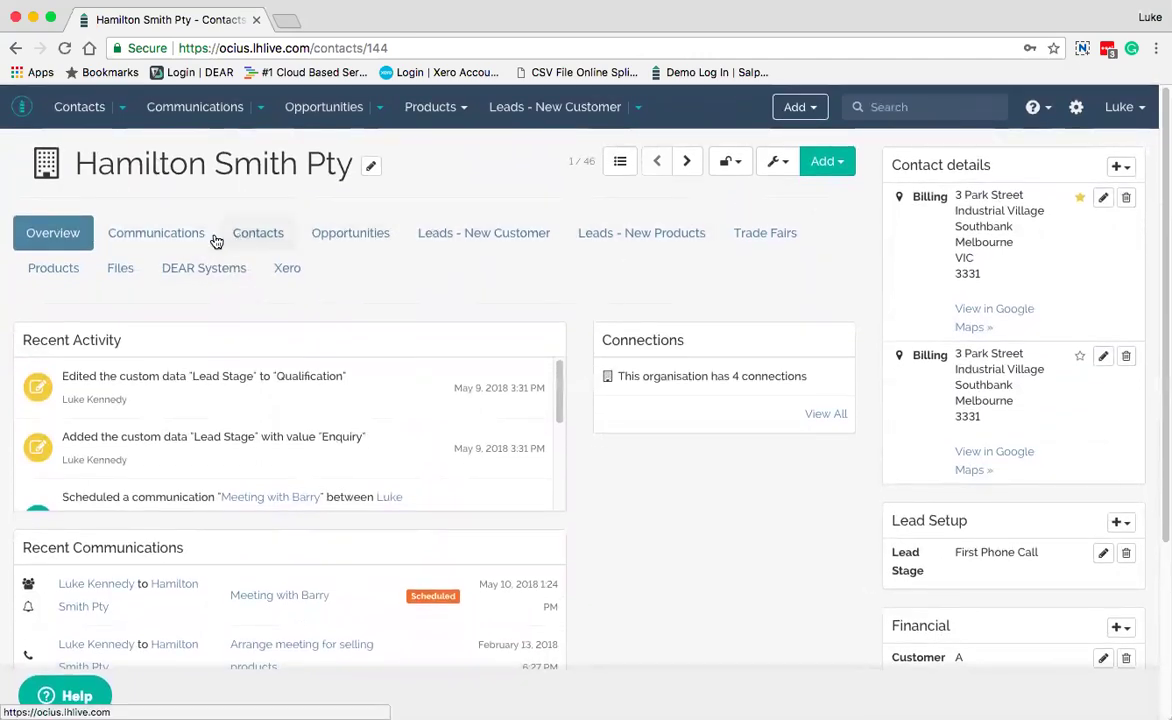
# Review the organisation's five communications, including one scheduled meeting, then show its four linked contacts
pyautogui.click(158, 234)
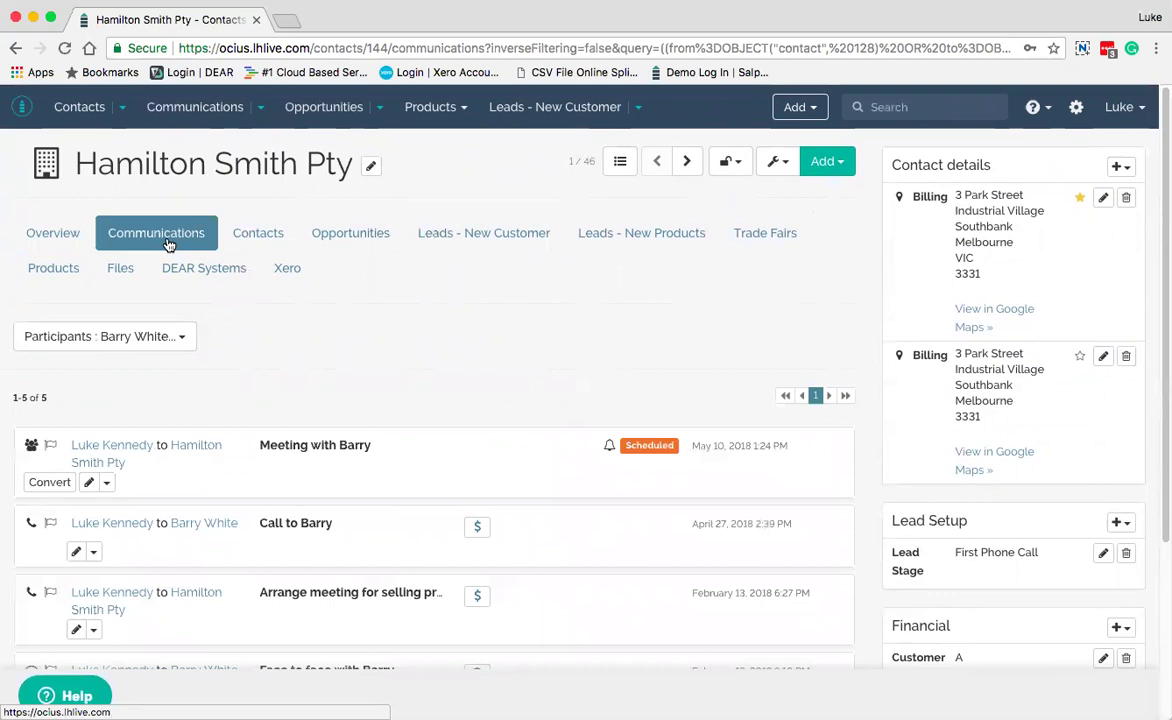
pyautogui.scroll(-5, 259, 340)
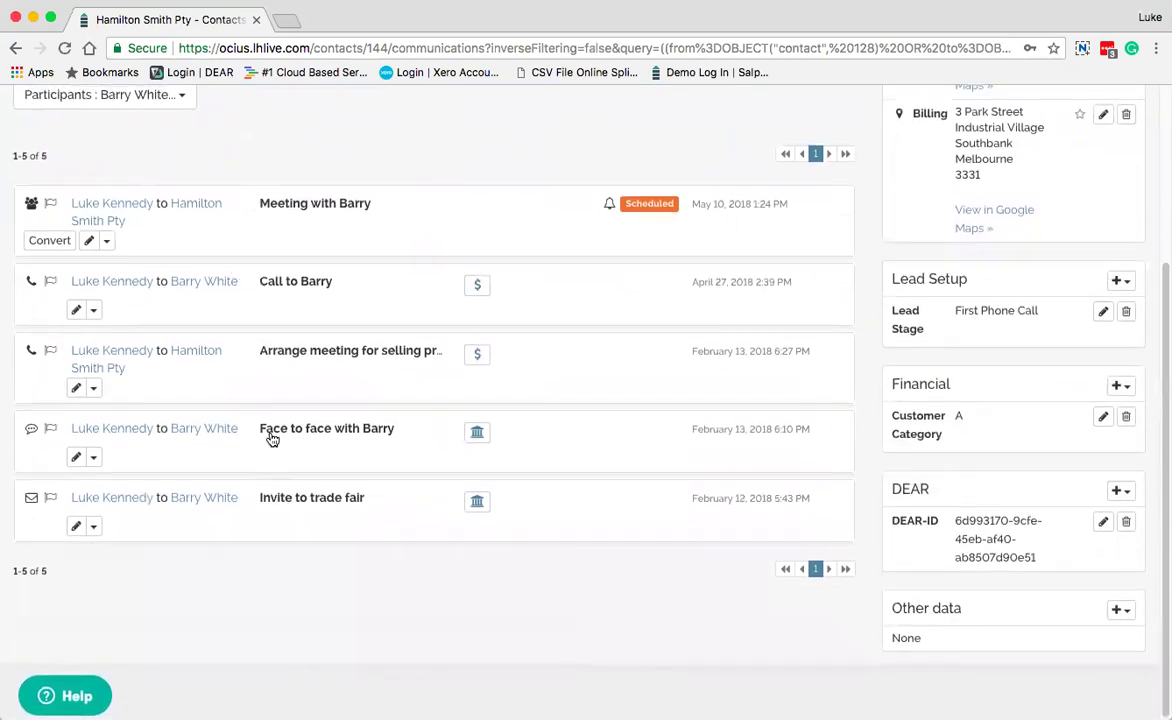
pyautogui.scroll(3, 222, 382)
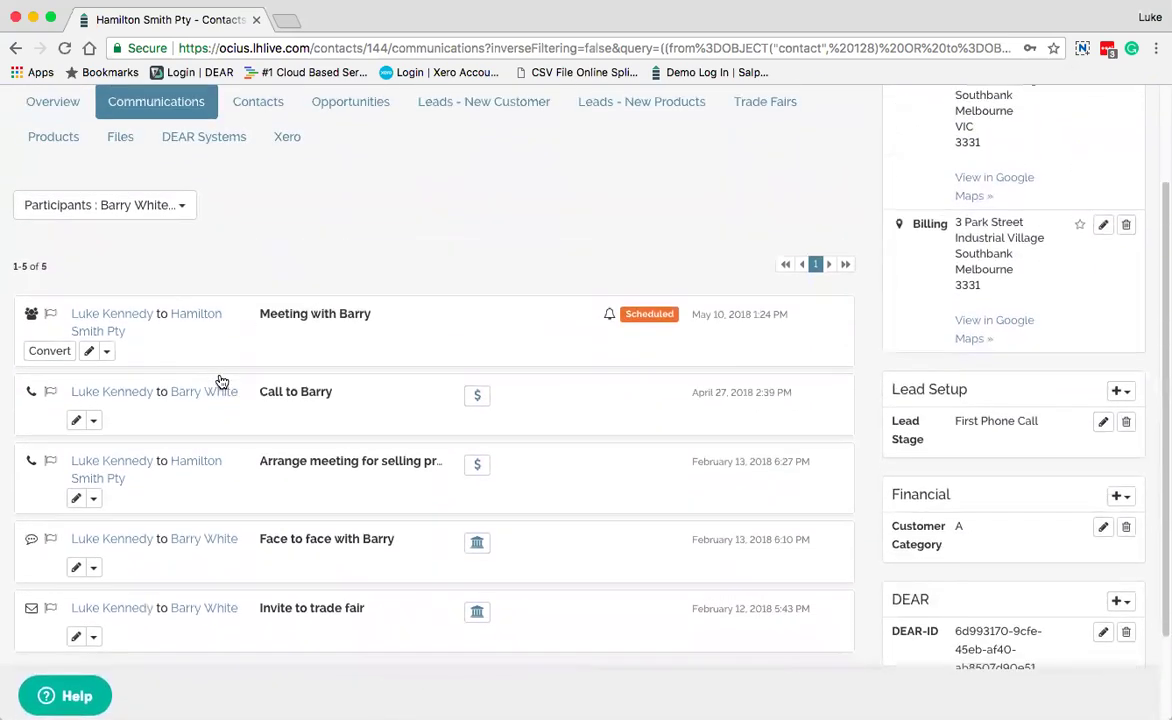
pyautogui.scroll(1, 259, 370)
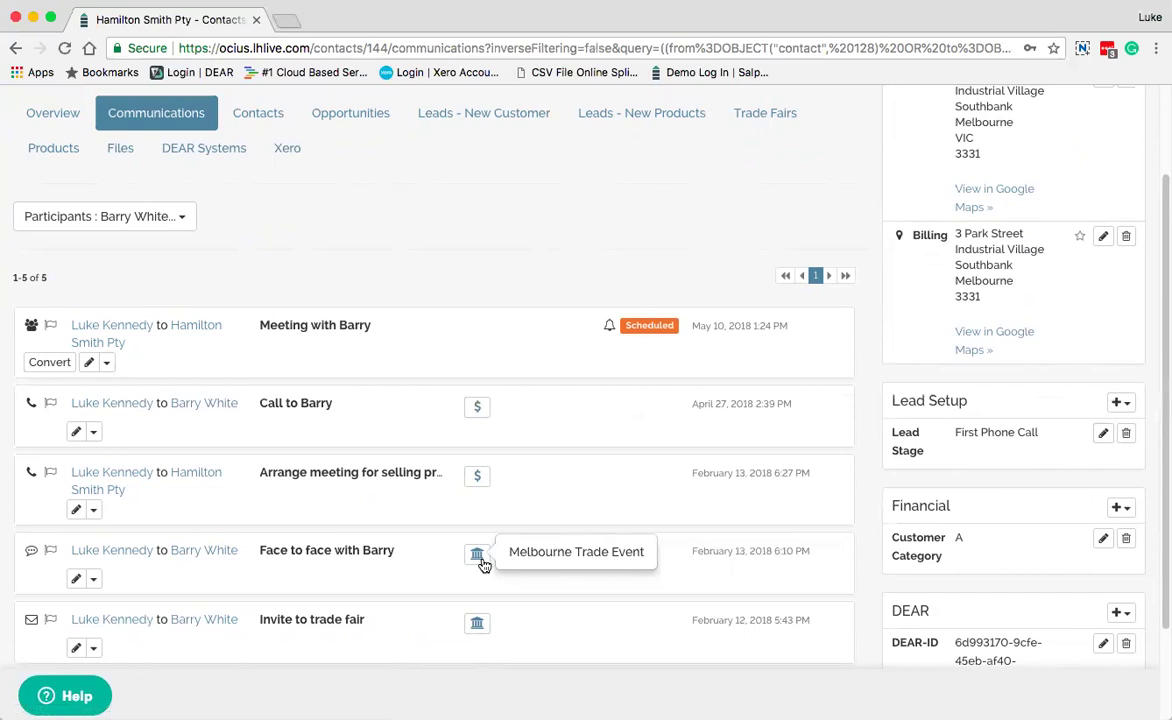
pyautogui.scroll(-3, 963, 489)
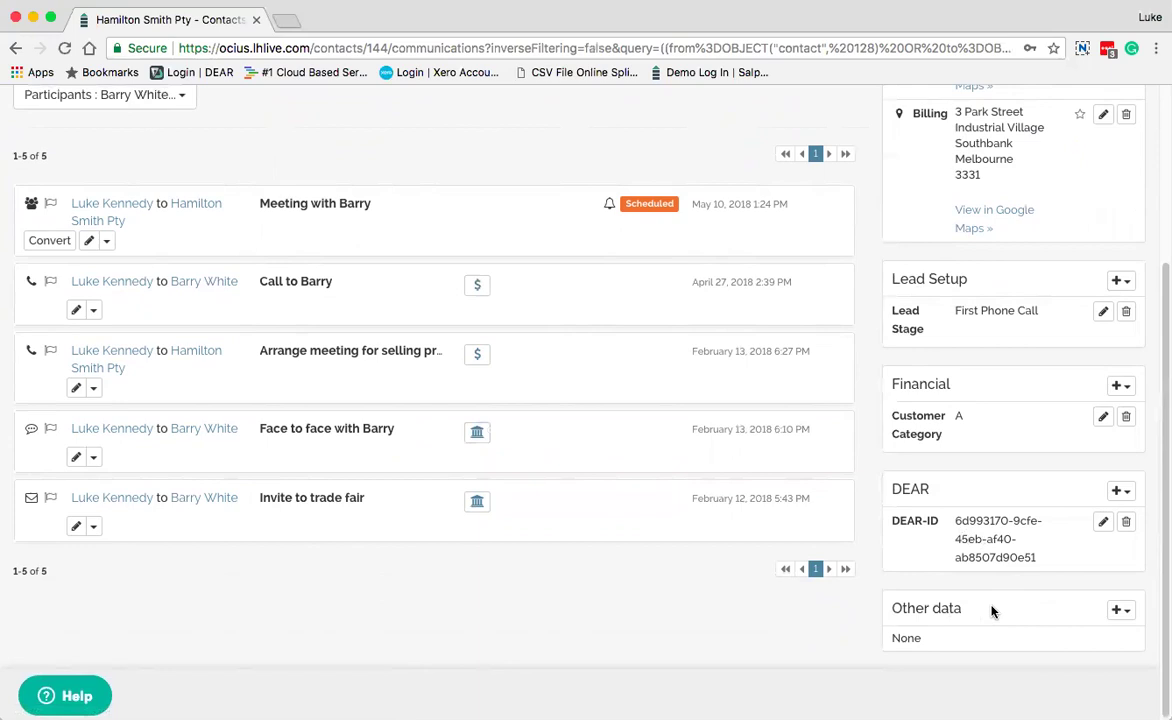
pyautogui.scroll(5, 706, 452)
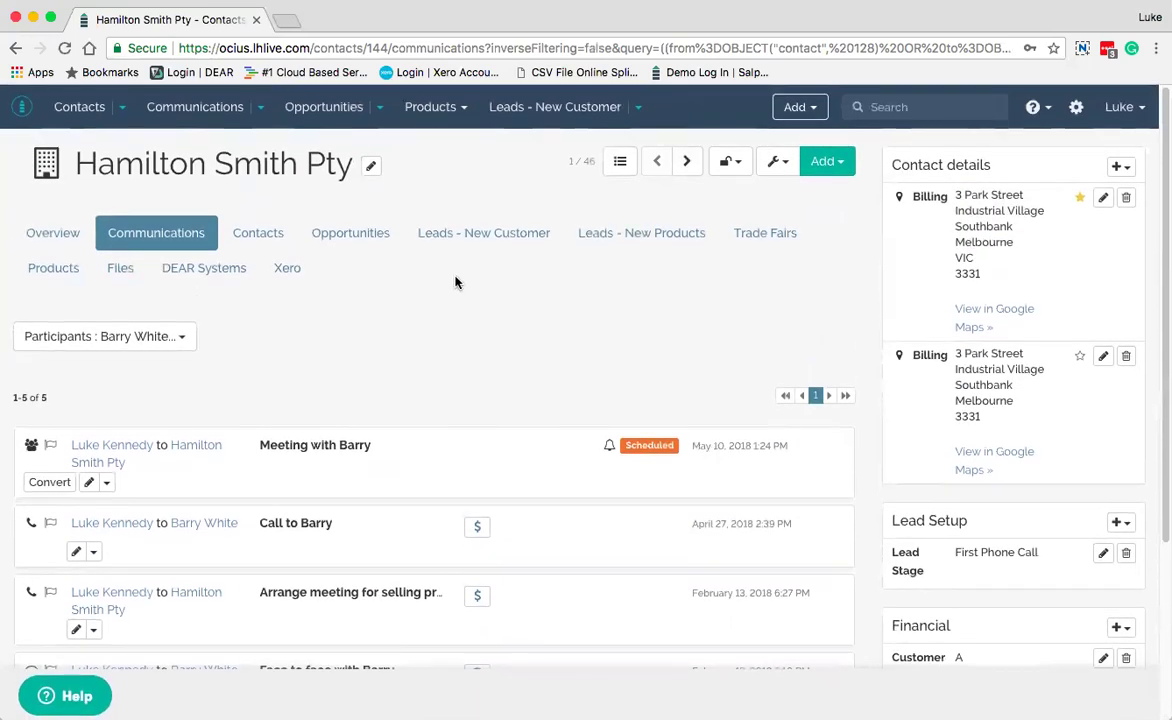
pyautogui.click(267, 237)
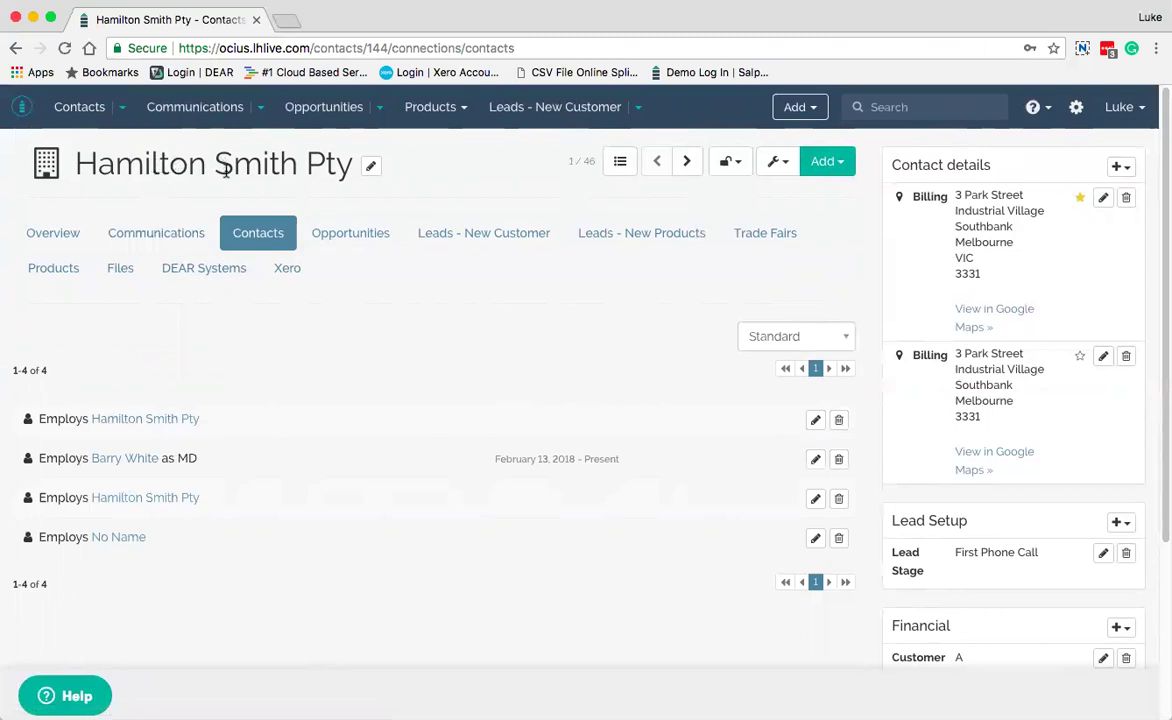
# Browse the Opportunities and Trade Fairs tabs, ending on the four linked Products, e.g. Beer Cooler Large Blue
pyautogui.click(349, 239)
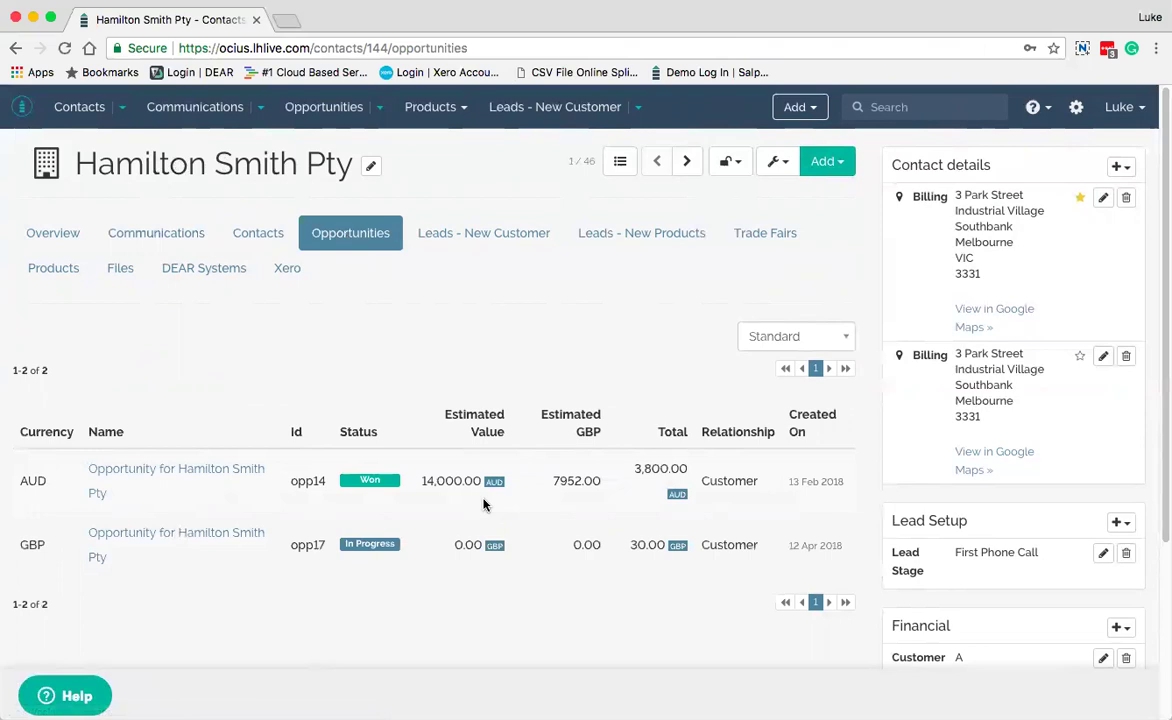
pyautogui.click(762, 236)
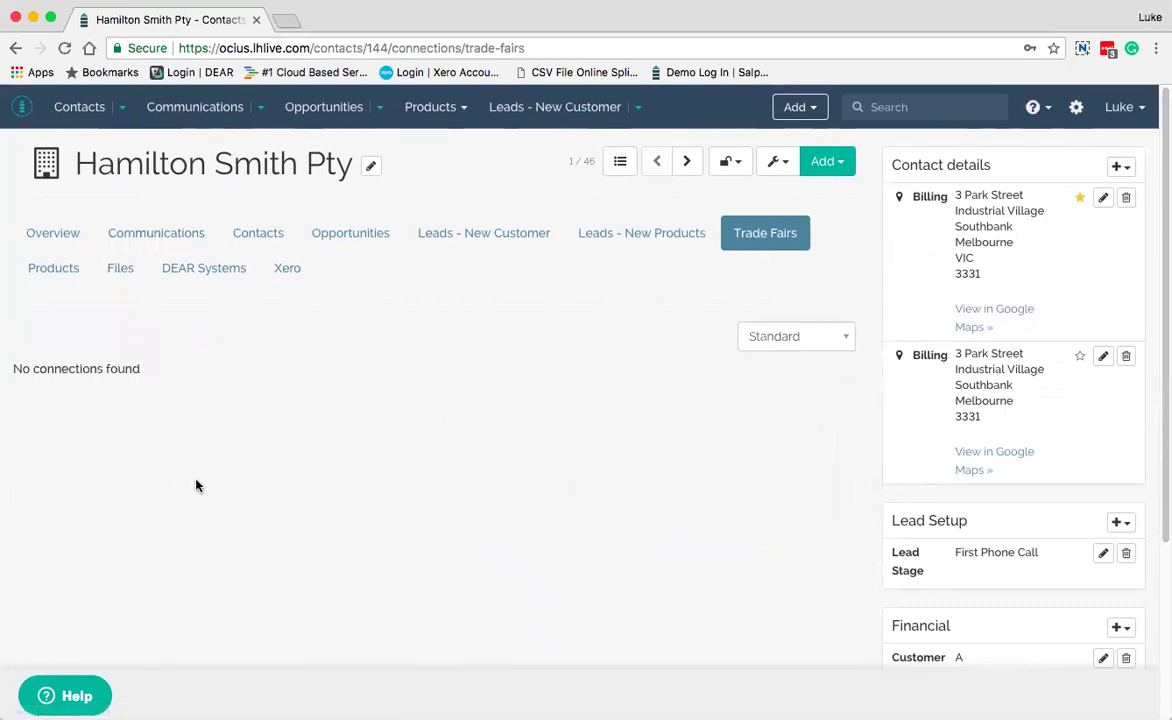
pyautogui.click(44, 273)
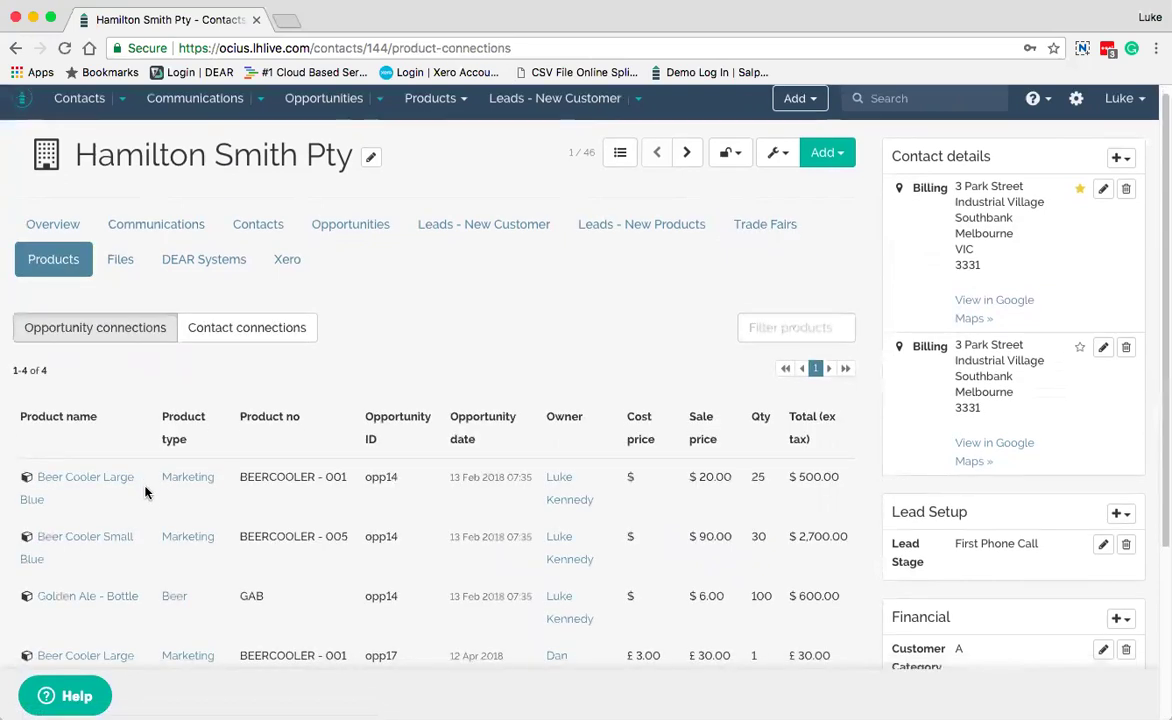
# Preview the contact's Add options, then list its opportunities: opp14 Won and opp17 In Progress
pyautogui.scroll(-2, 138, 440)
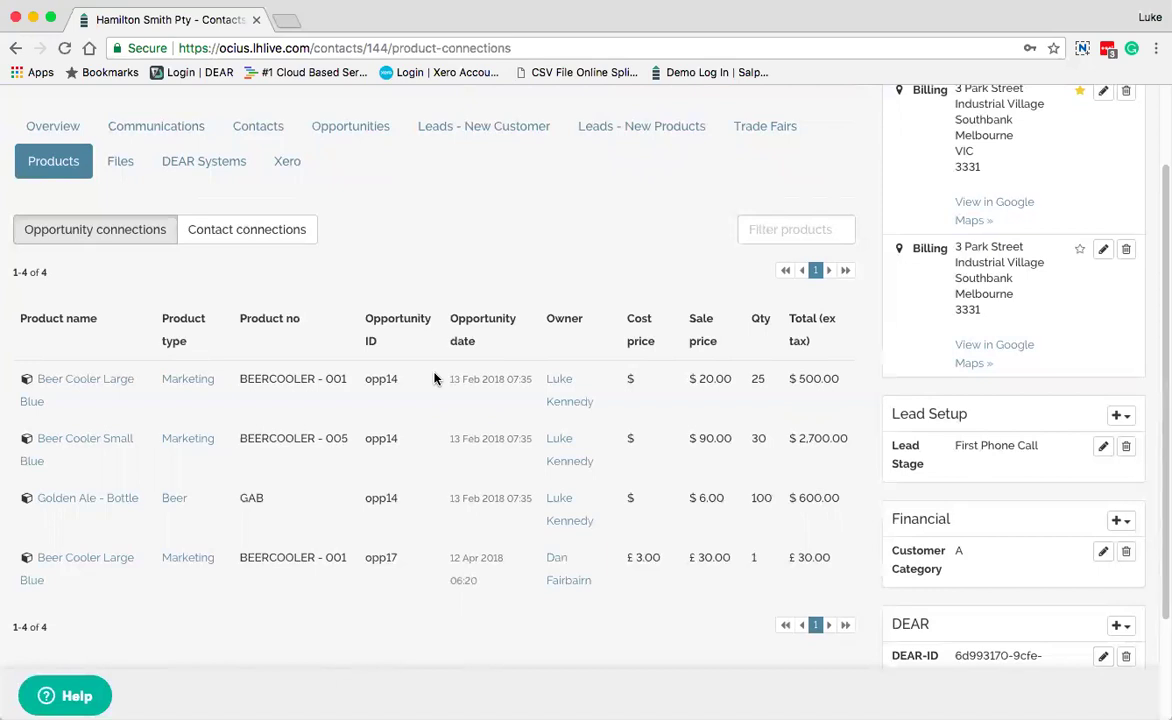
pyautogui.scroll(2, 434, 379)
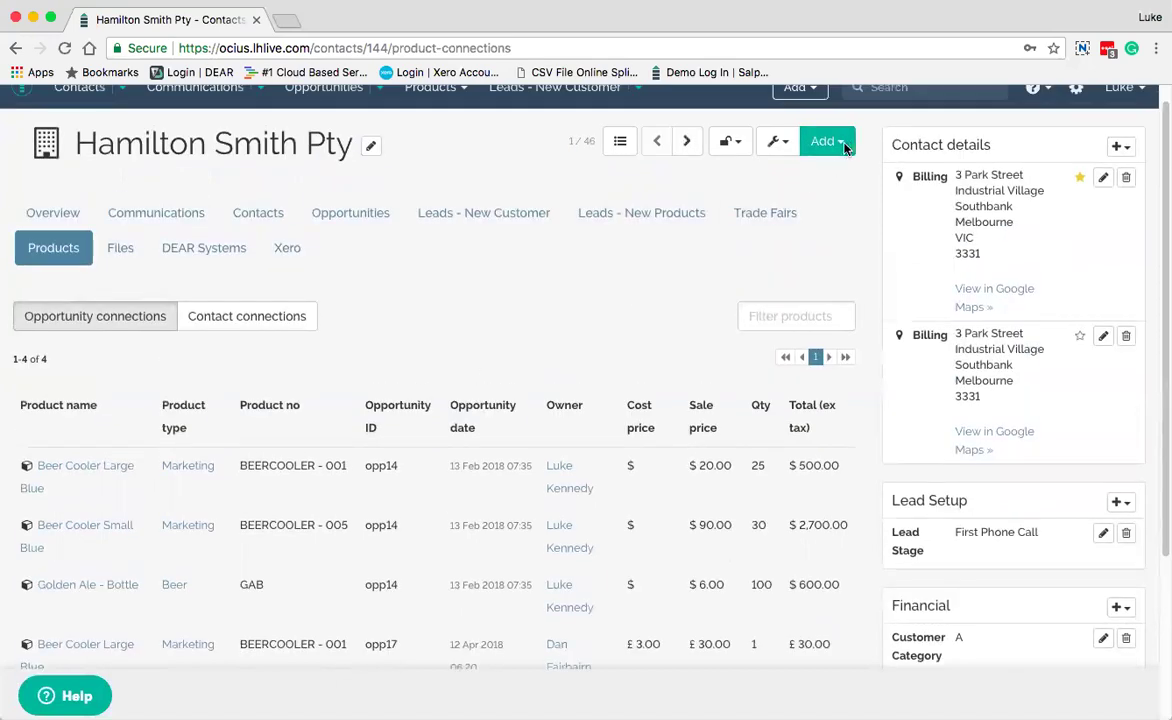
pyautogui.click(843, 147)
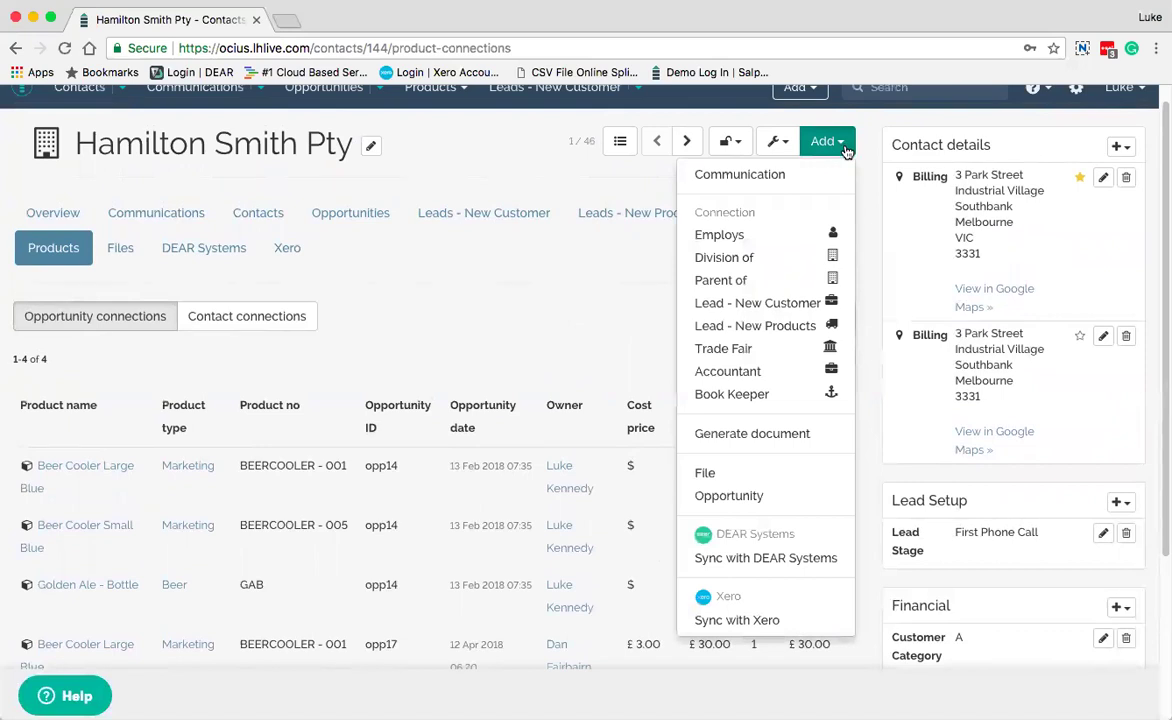
pyautogui.click(594, 319)
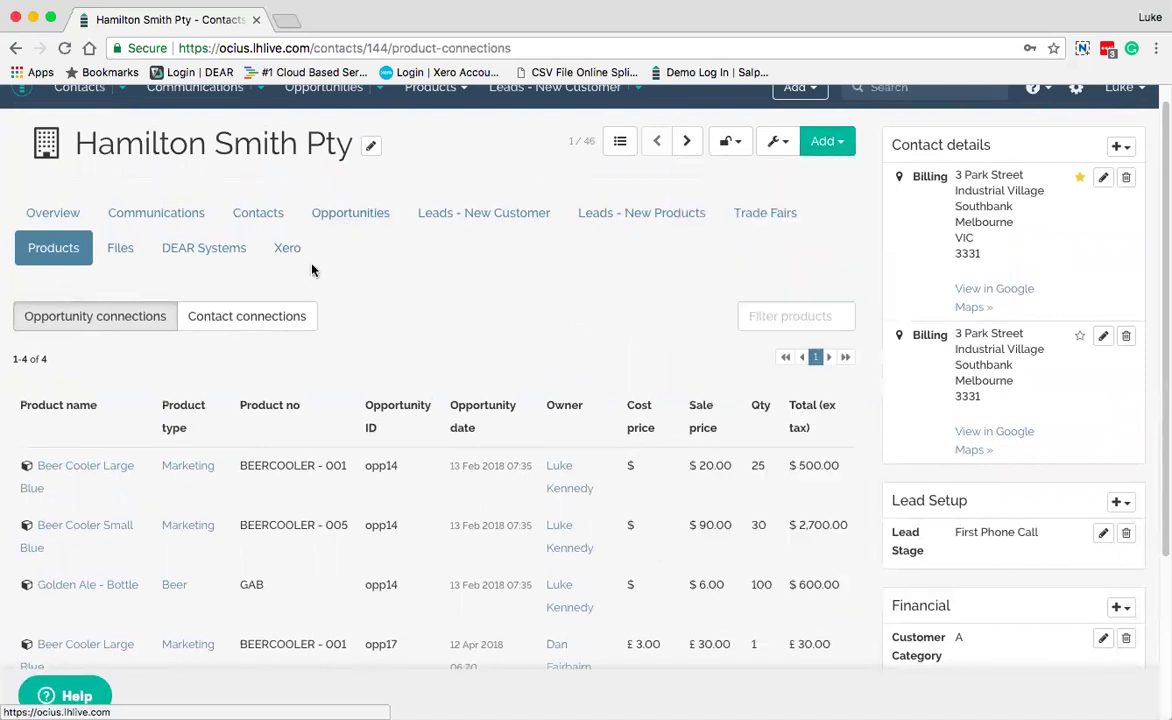
pyautogui.scroll(-3, 371, 382)
pyautogui.scroll(-2, 373, 381)
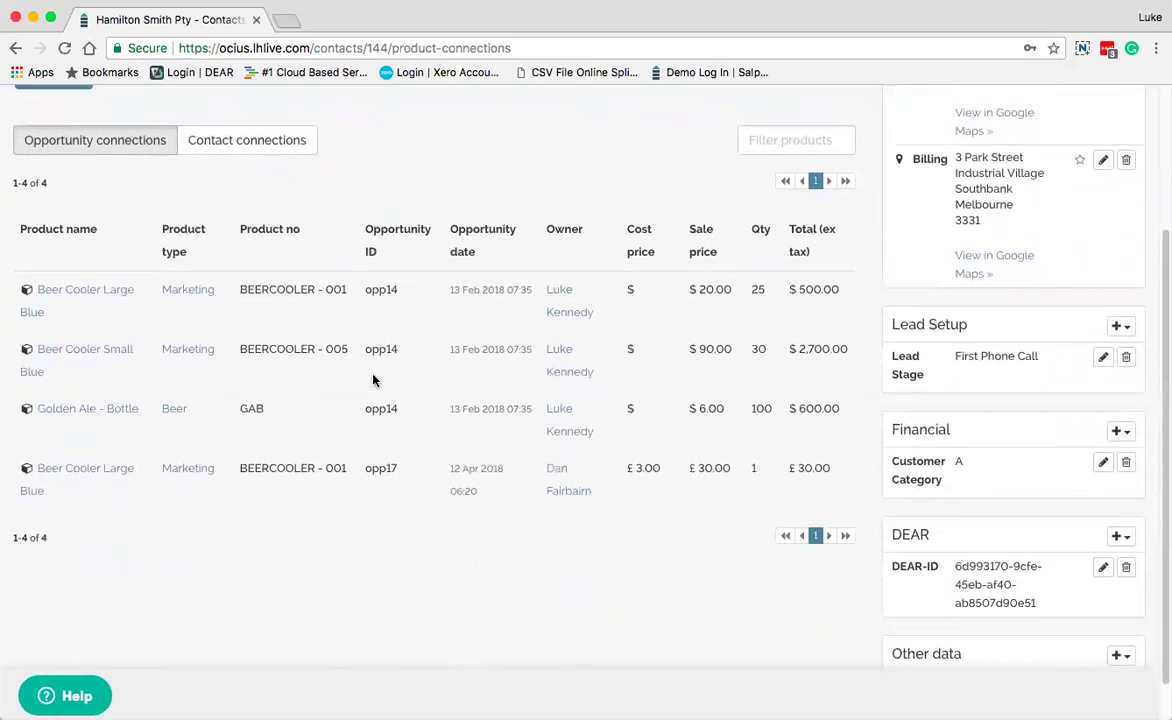
pyautogui.scroll(3, 373, 381)
pyautogui.click(337, 145)
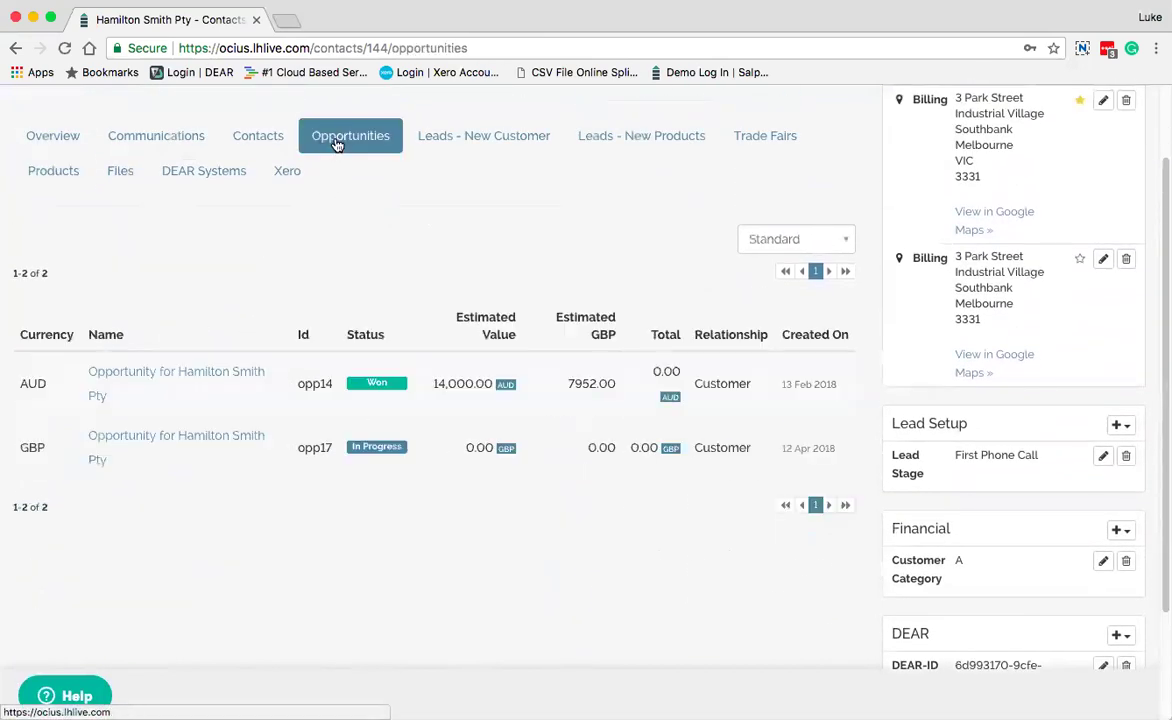
# Open the won opp14 opportunity (14,000.00 AUD estimated) and preview its Add options
pyautogui.click(197, 382)
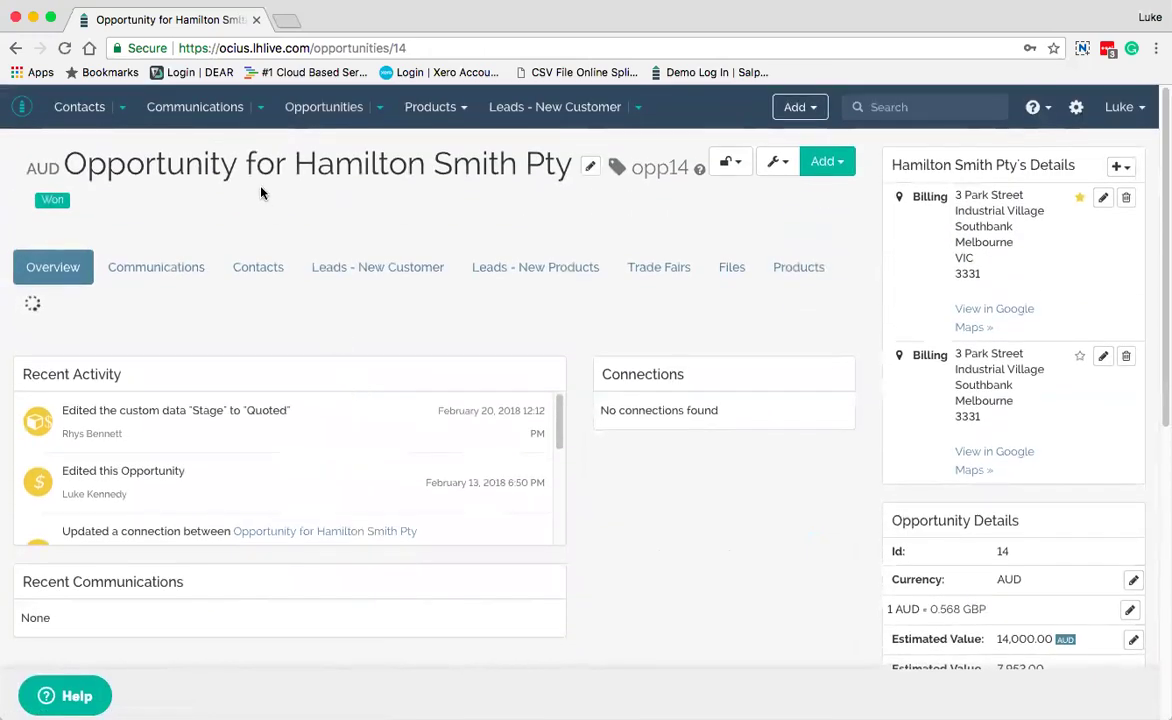
pyautogui.click(836, 164)
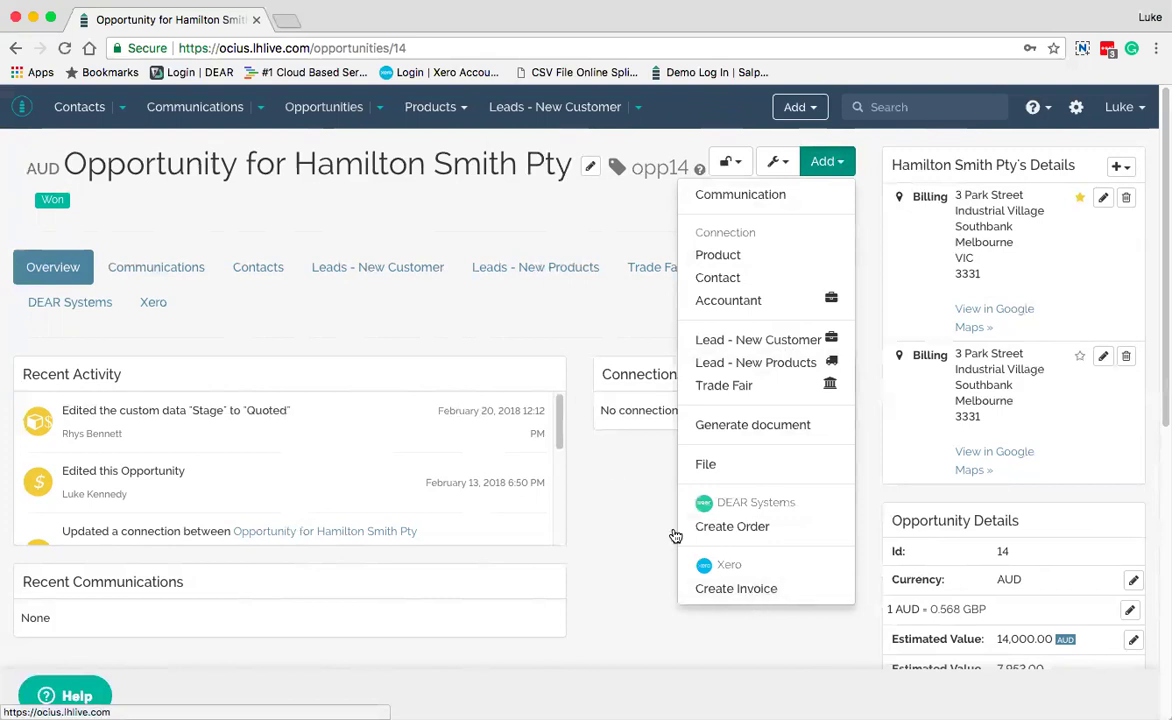
pyautogui.click(546, 312)
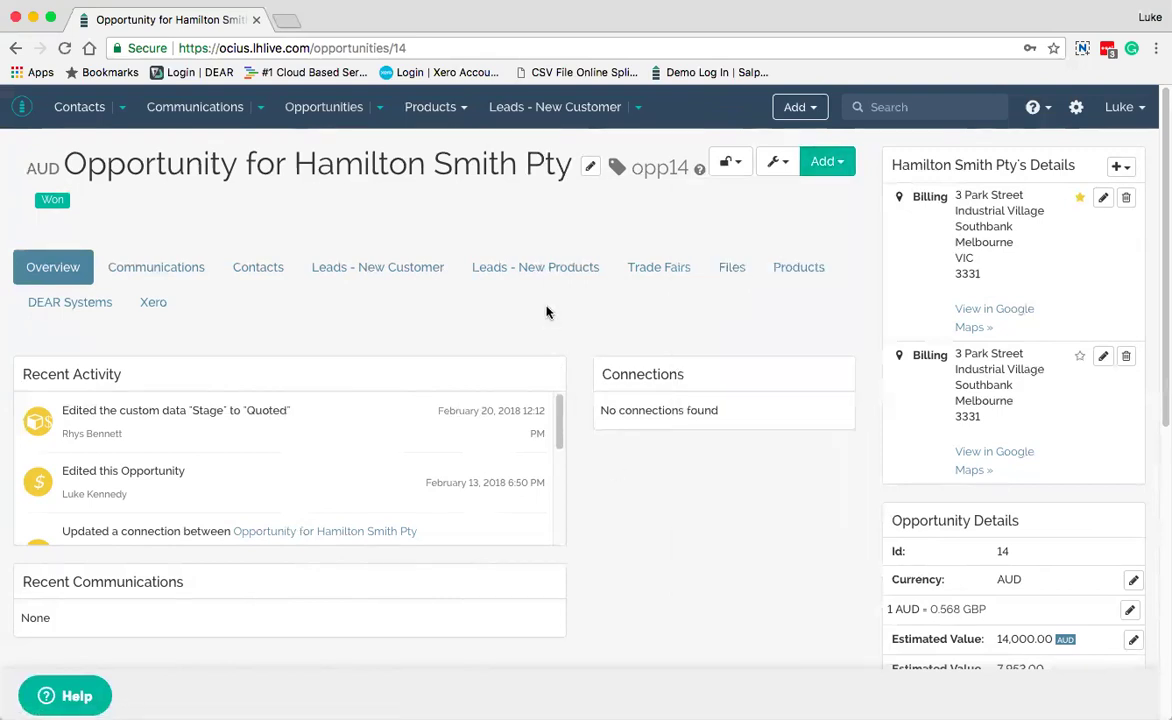
# Check opp14's empty Files and three products totalling 3,800.00, then start a new communication
pyautogui.click(736, 269)
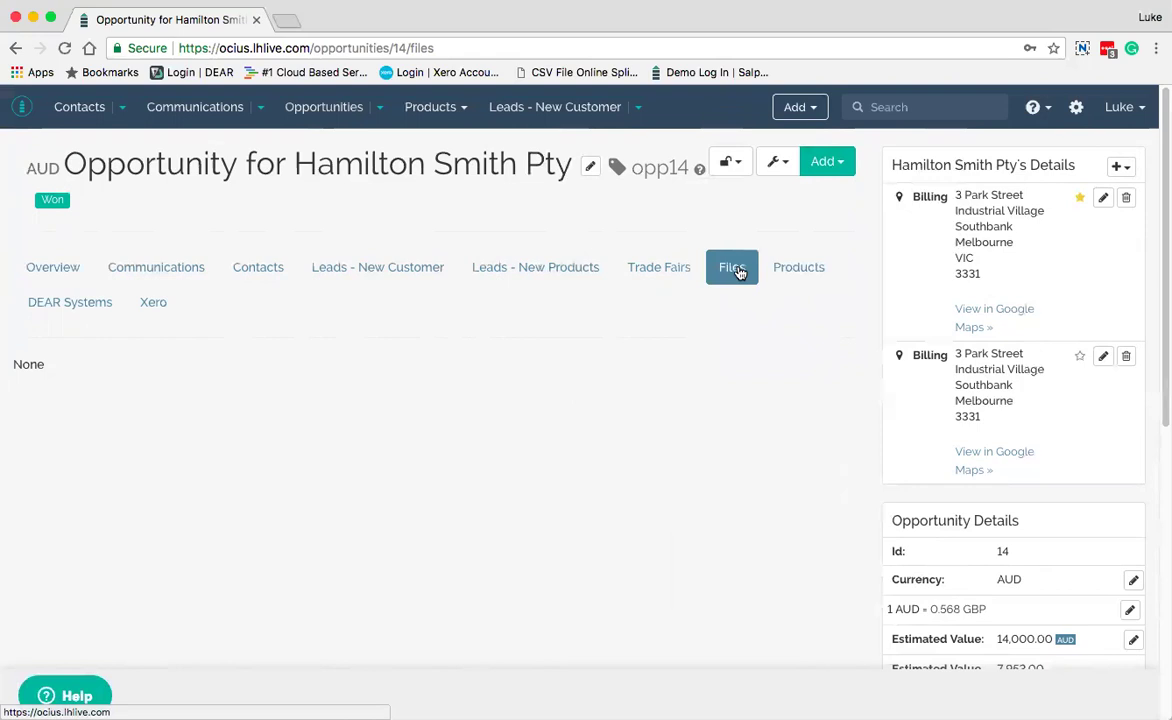
pyautogui.click(799, 269)
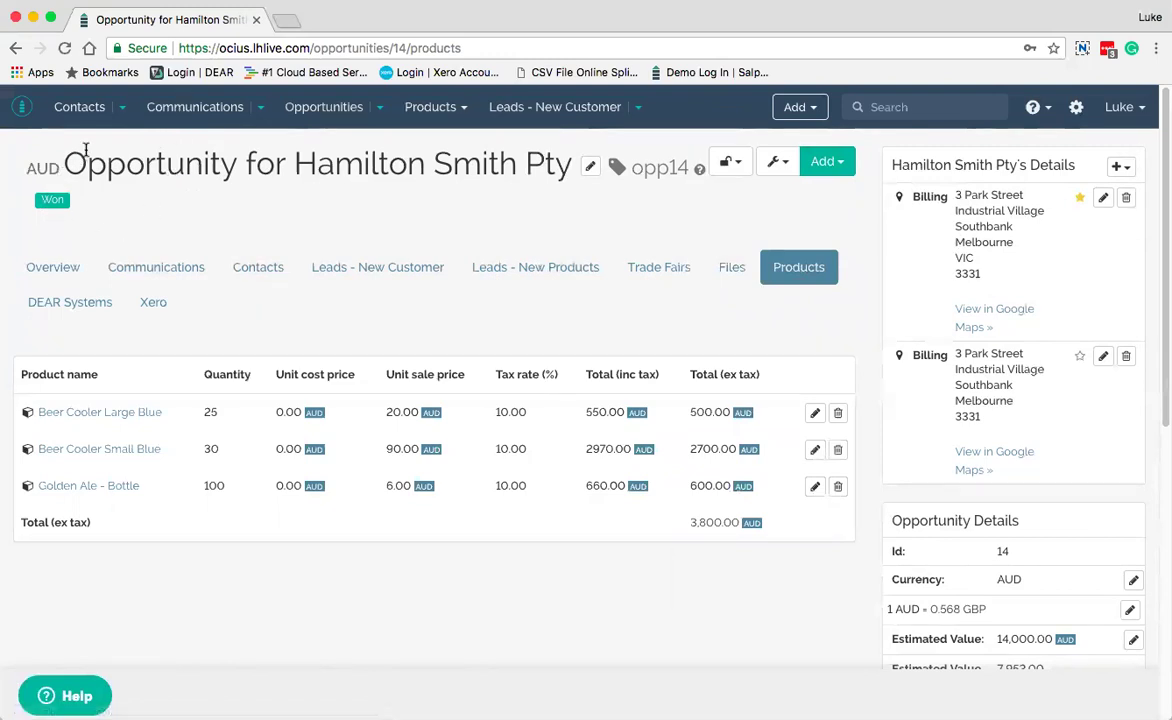
pyautogui.click(193, 110)
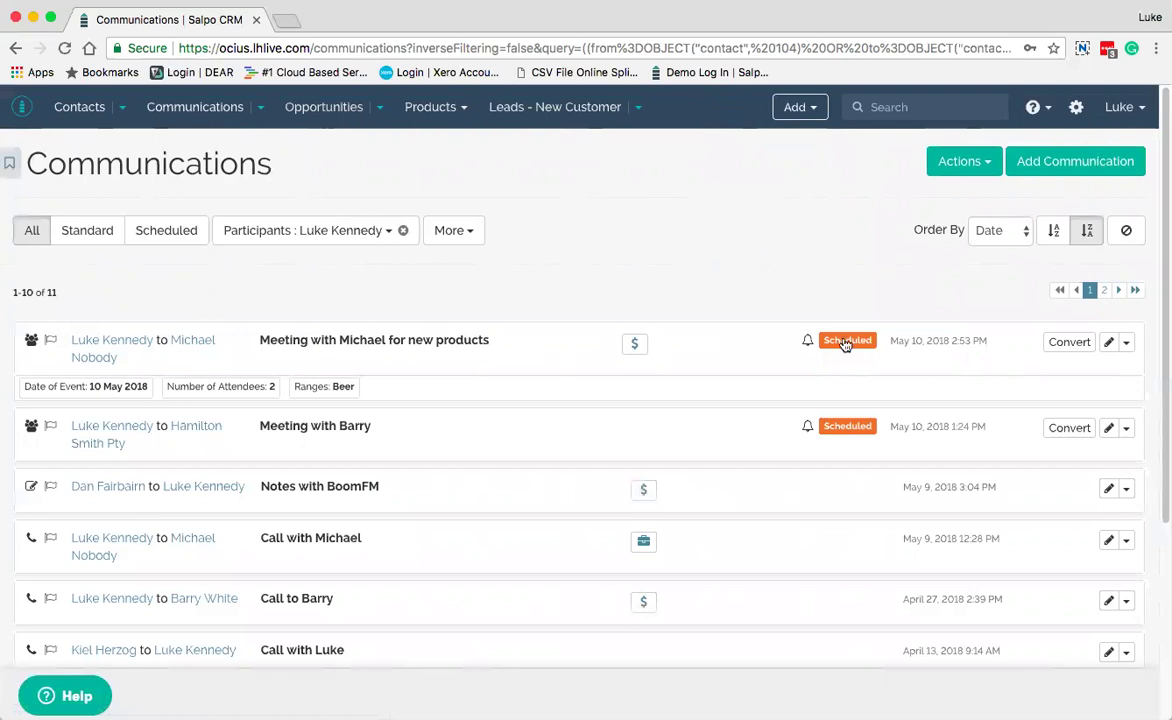
pyautogui.click(1068, 166)
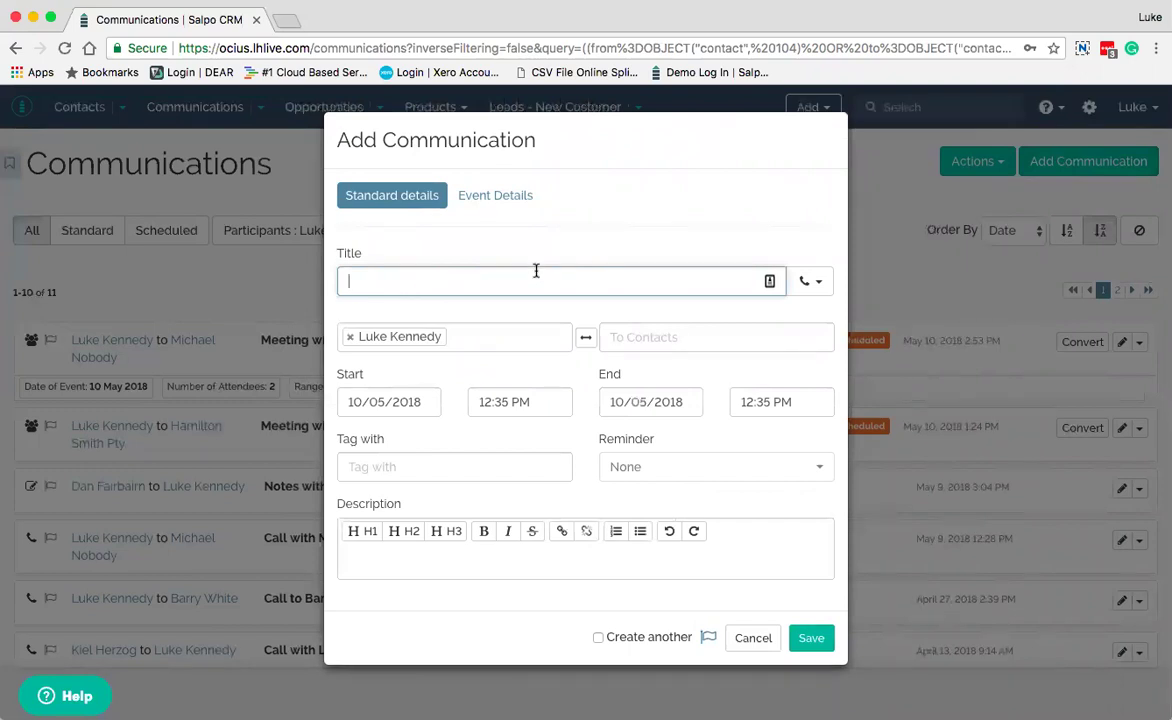
# Title the new call after its recipient and create the typed recipient as a new Individual contact
pyautogui.write('Call to Damien')
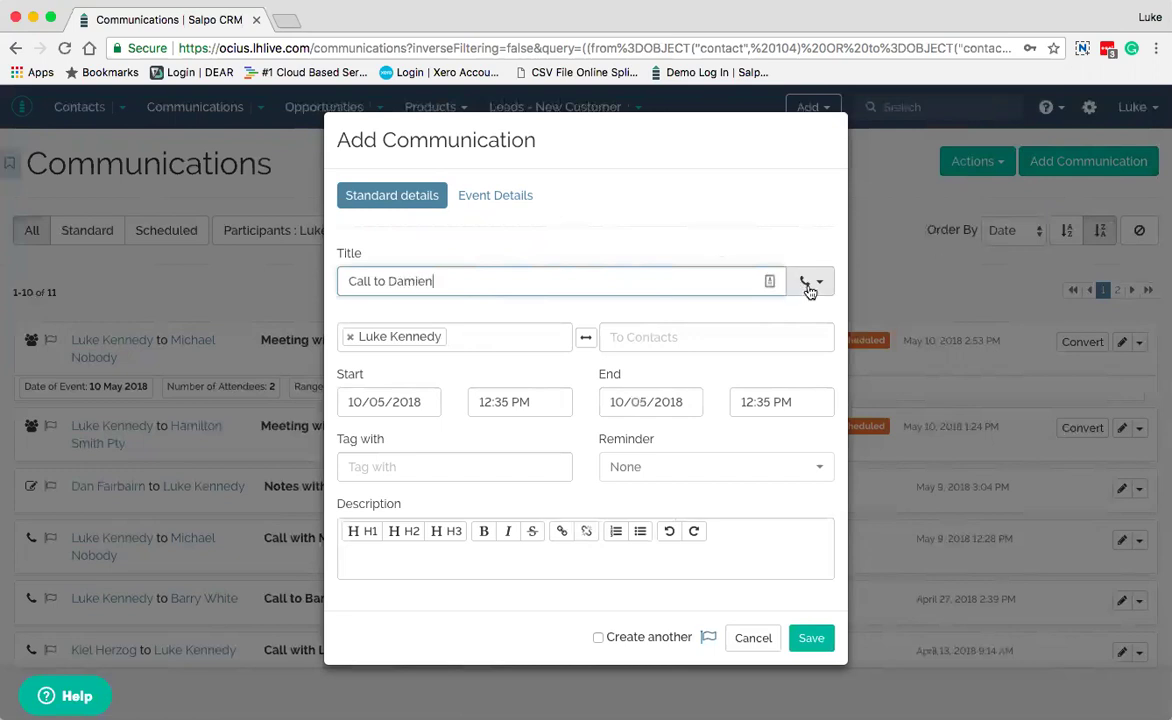
pyautogui.click(612, 345)
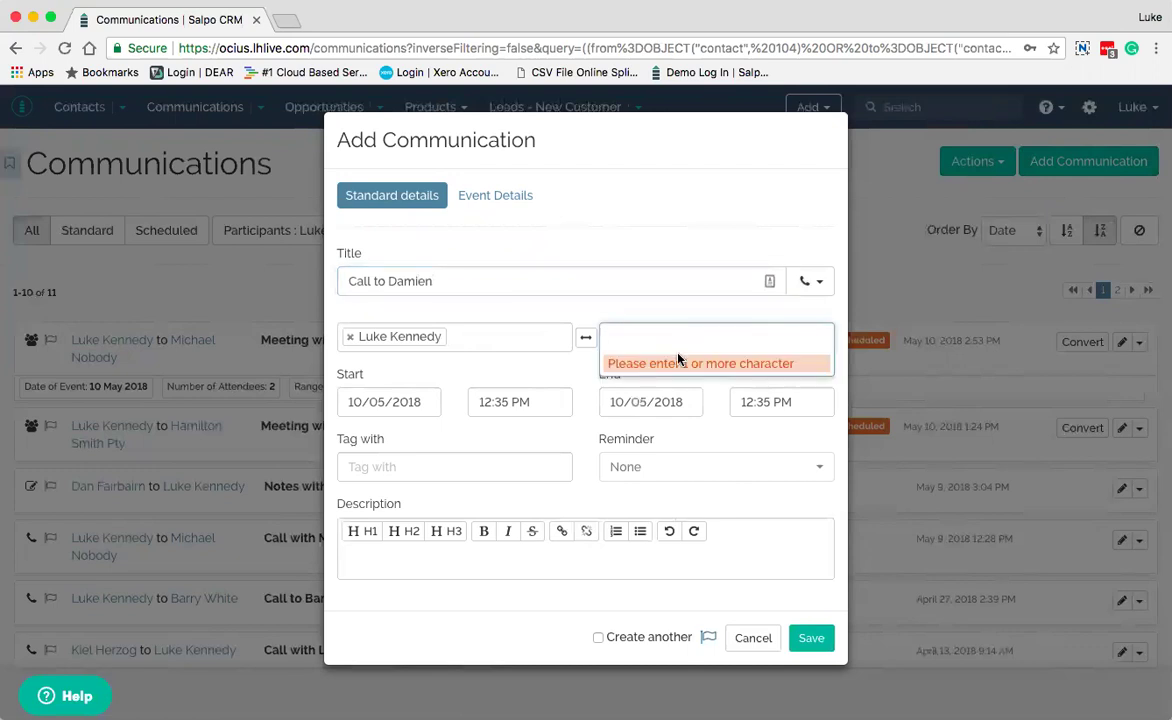
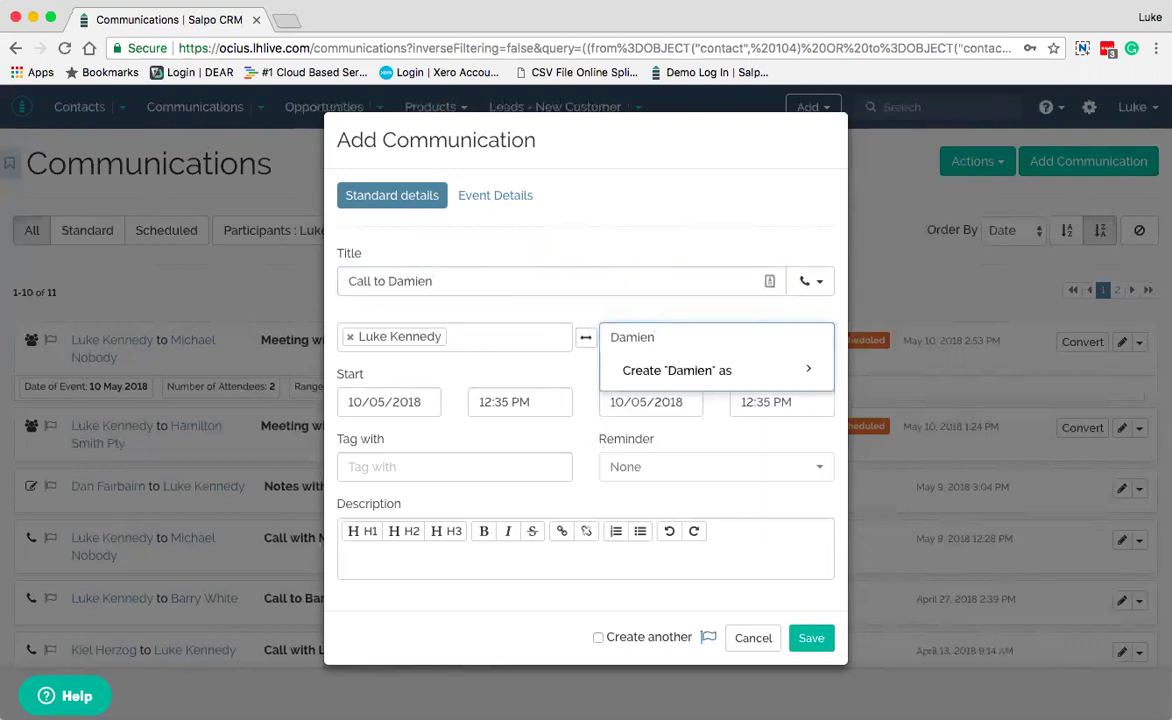
pyautogui.moveTo(685, 373)
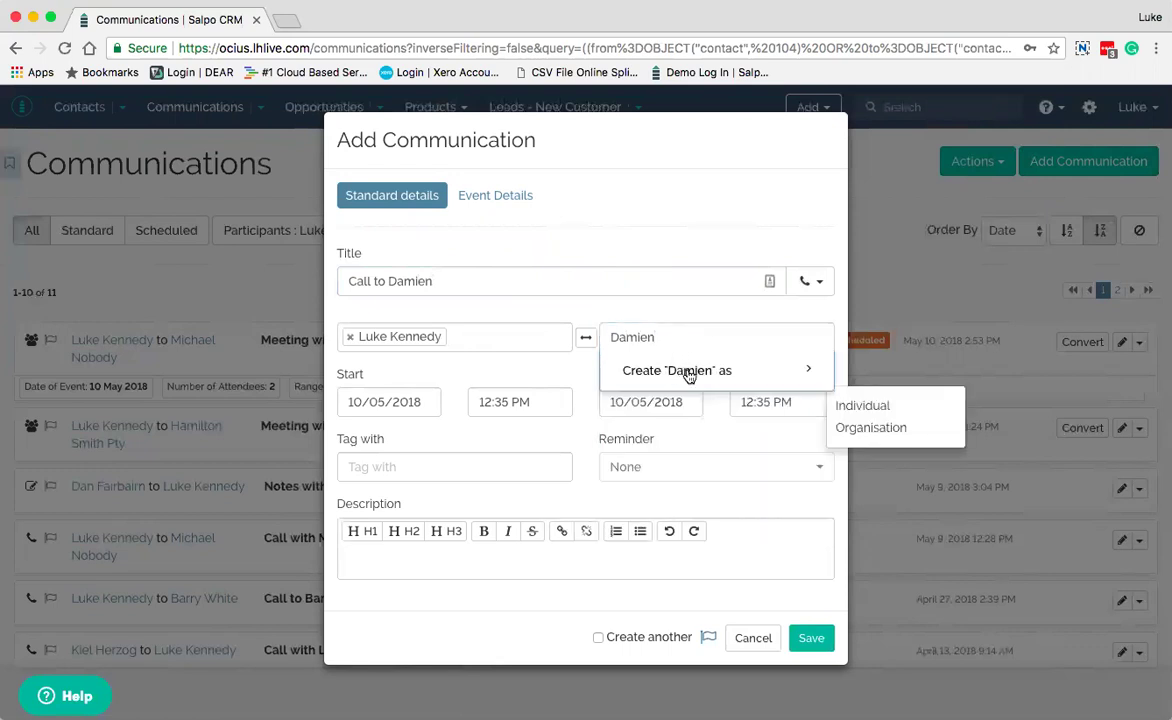
pyautogui.click(857, 410)
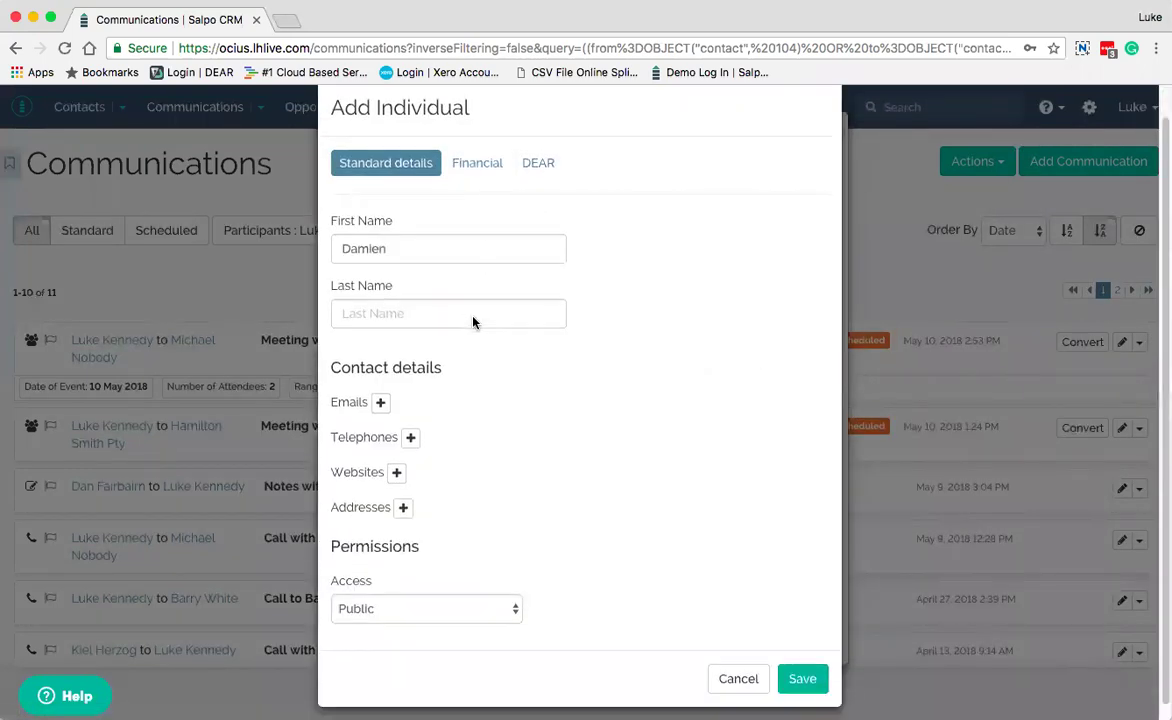
# Enter the new contact's last name and an email address labelled business
pyautogui.click(441, 309)
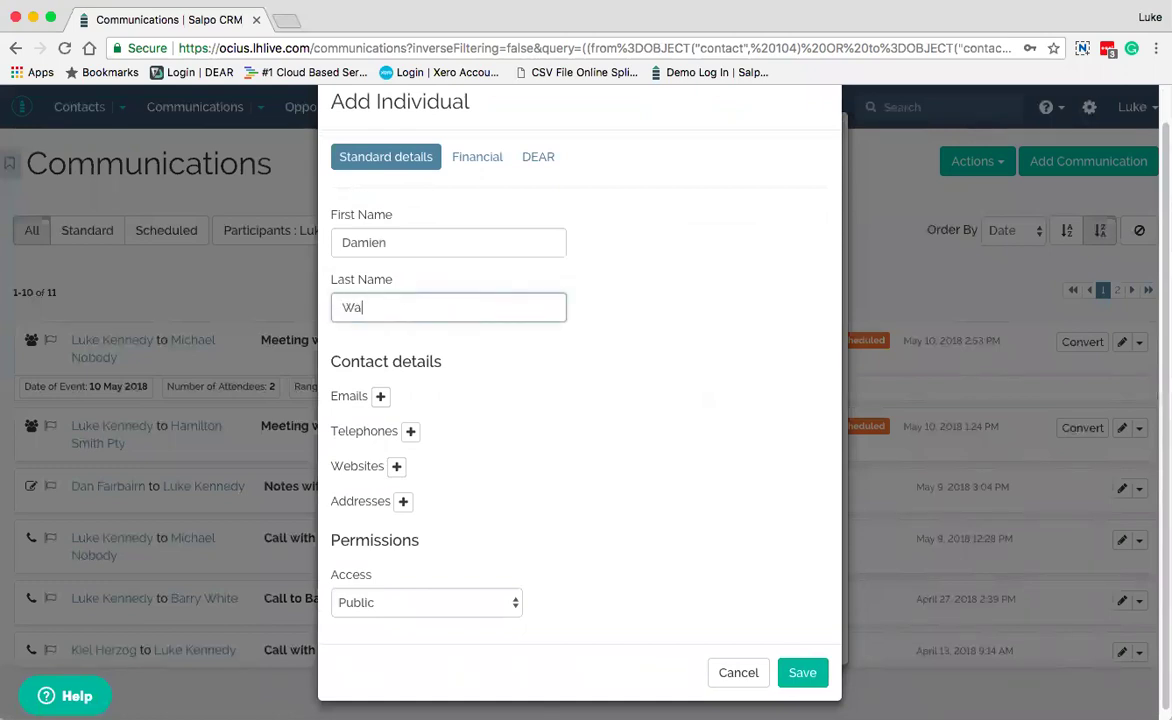
pyautogui.click(380, 396)
pyautogui.click(401, 441)
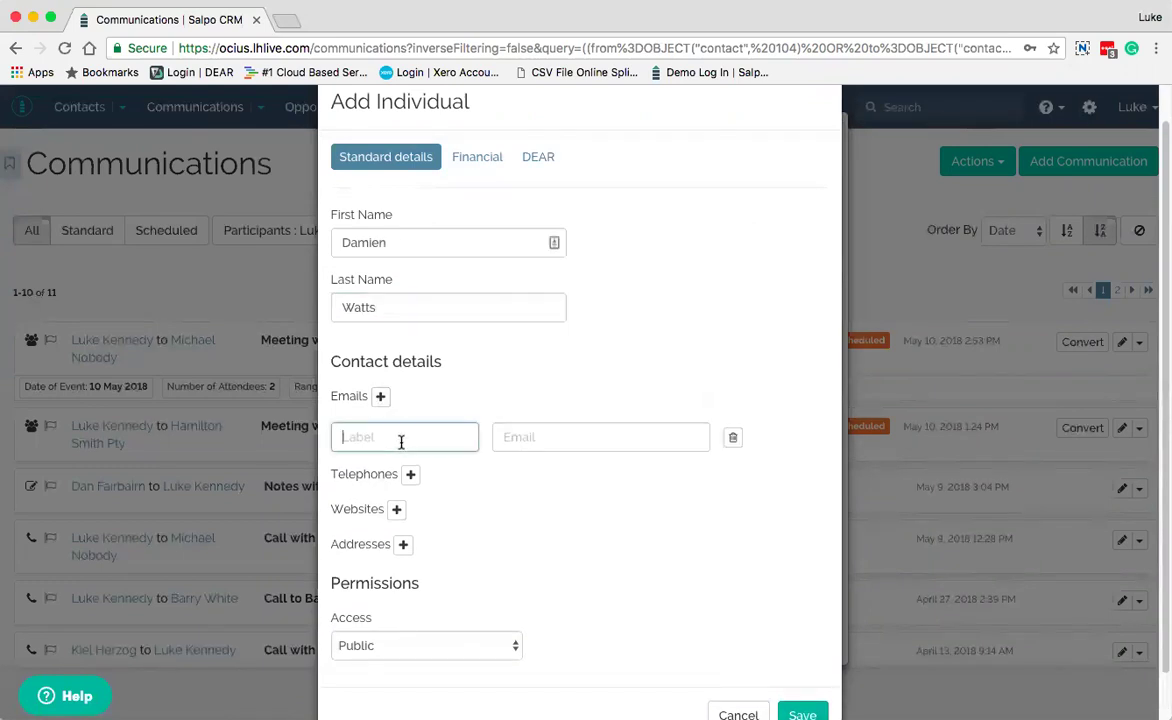
pyautogui.write('business')
pyautogui.click(529, 438)
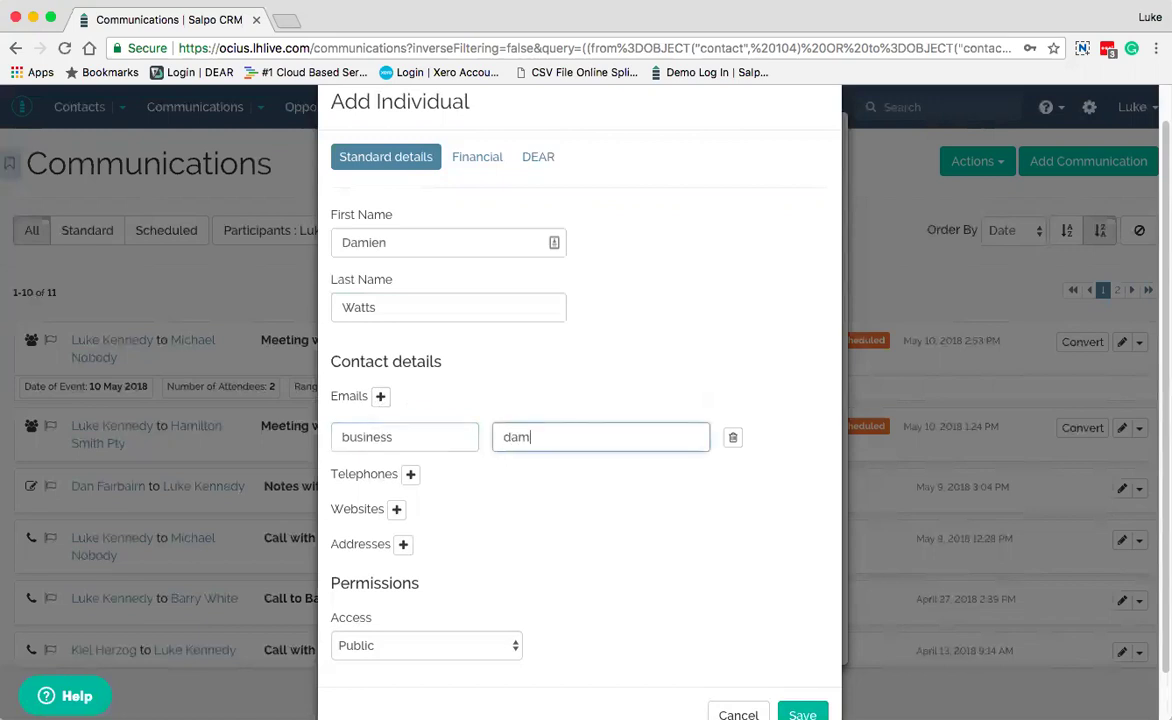
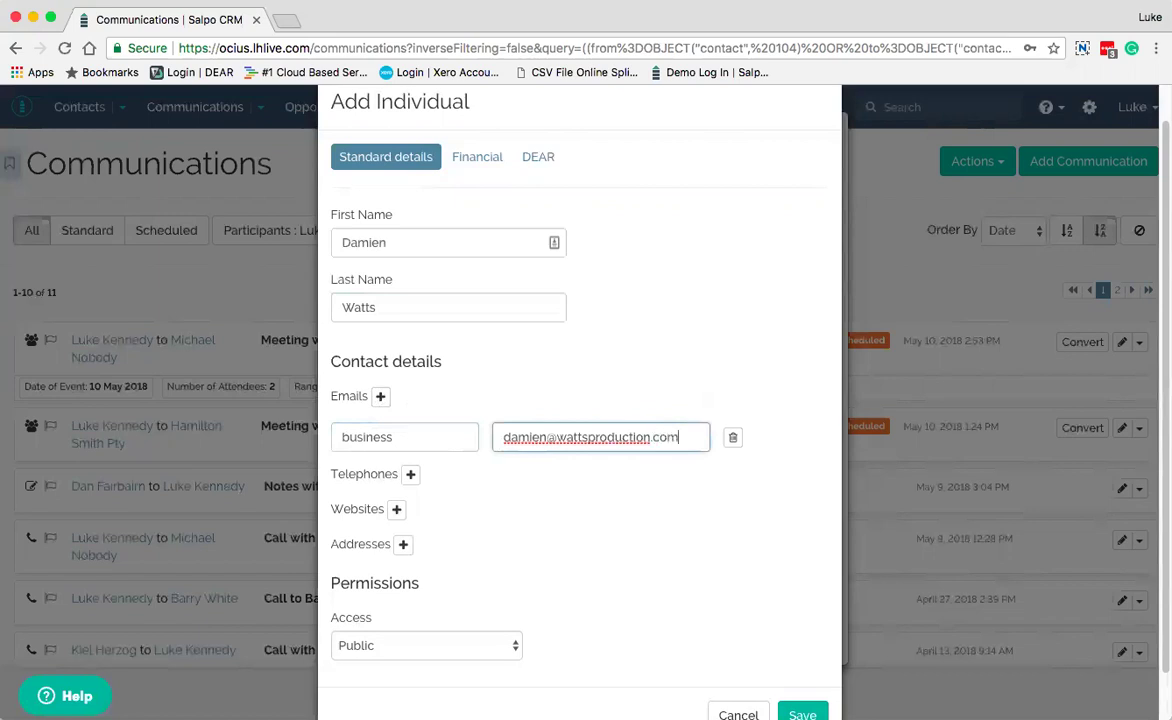
# Add a mobile phone number, remove the empty phone row, keep Access Public and save the contact
pyautogui.click(410, 475)
pyautogui.click(399, 515)
pyautogui.write('mobil')
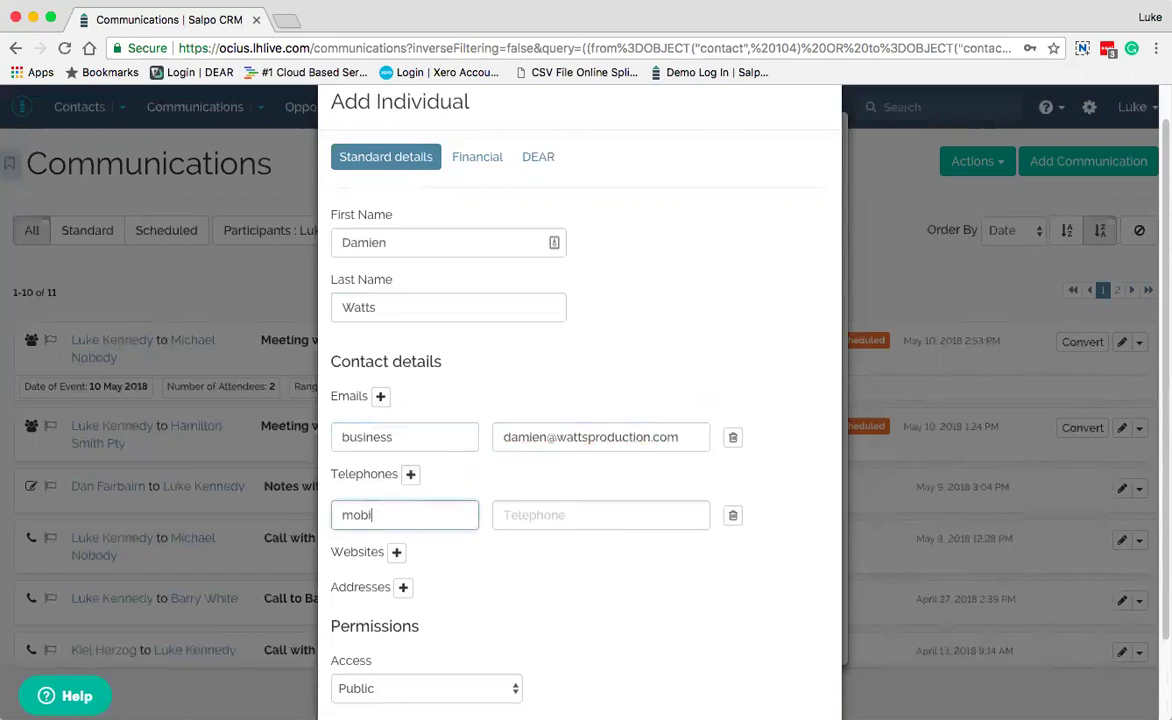
pyautogui.write('le')
pyautogui.click(535, 516)
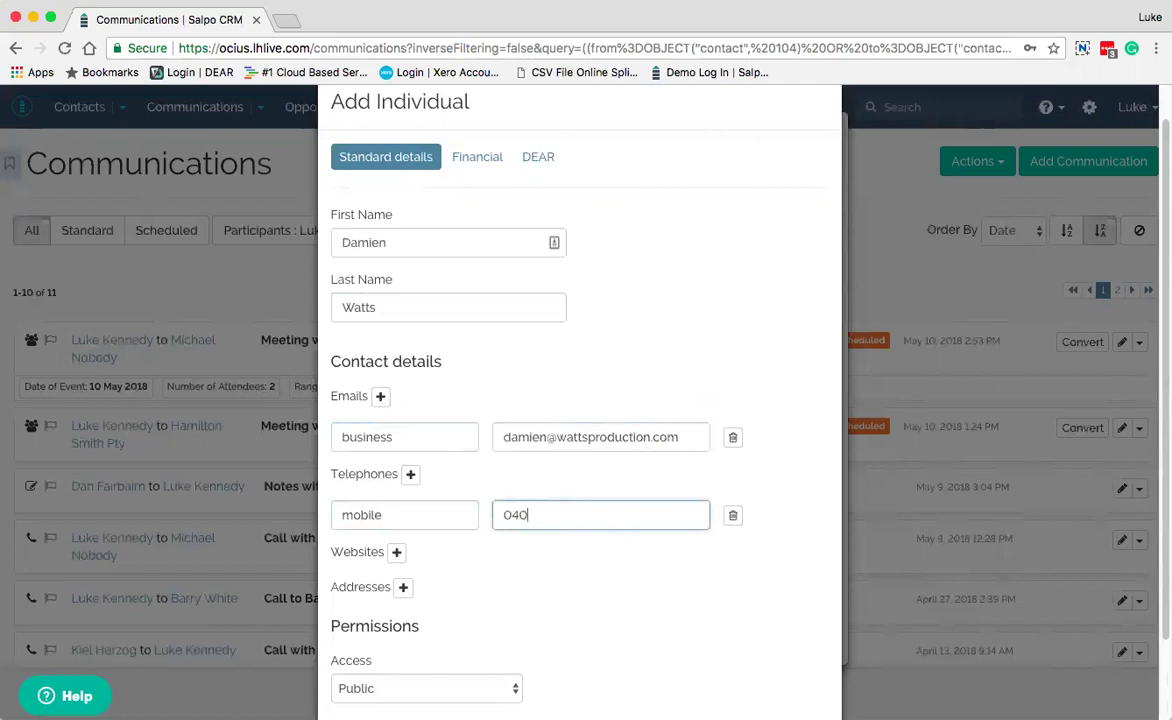
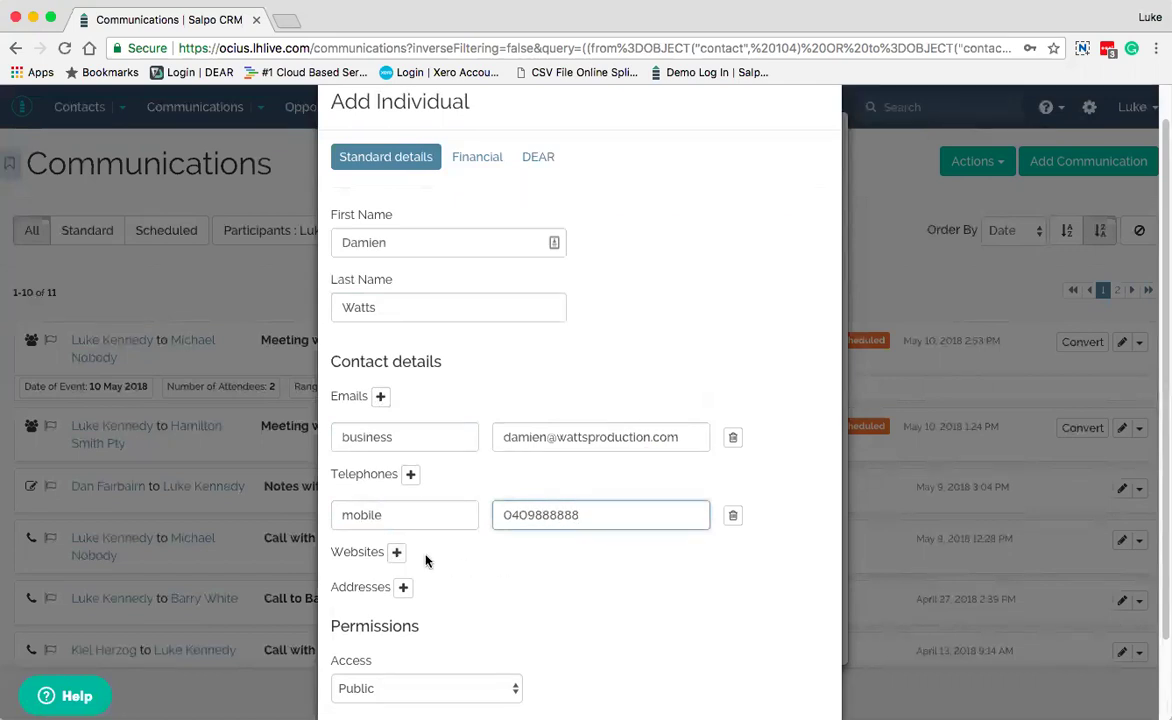
pyautogui.click(411, 476)
pyautogui.click(395, 557)
pyautogui.click(733, 558)
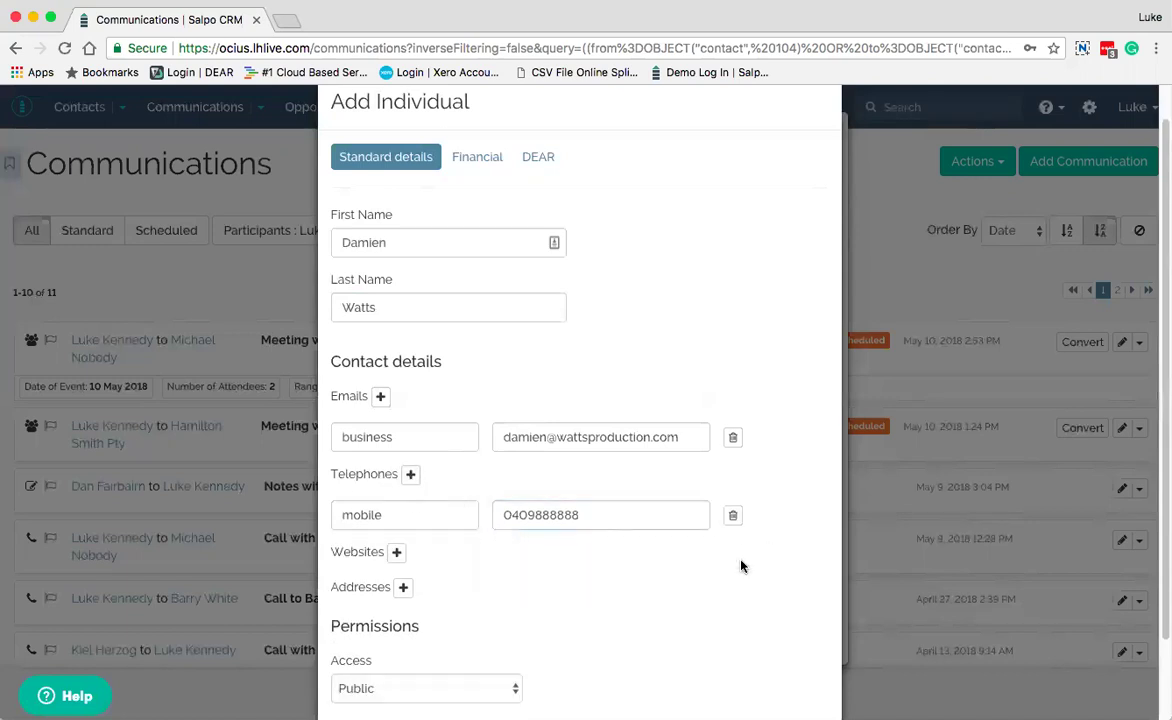
pyautogui.scroll(-2, 740, 563)
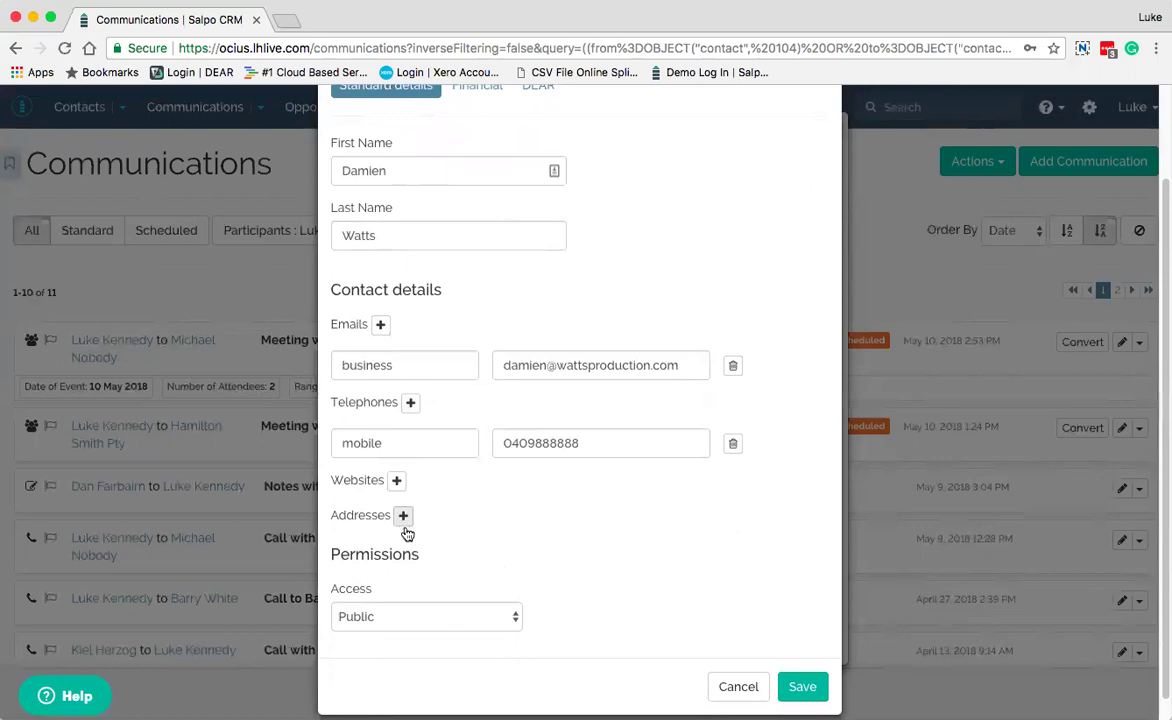
pyautogui.click(508, 618)
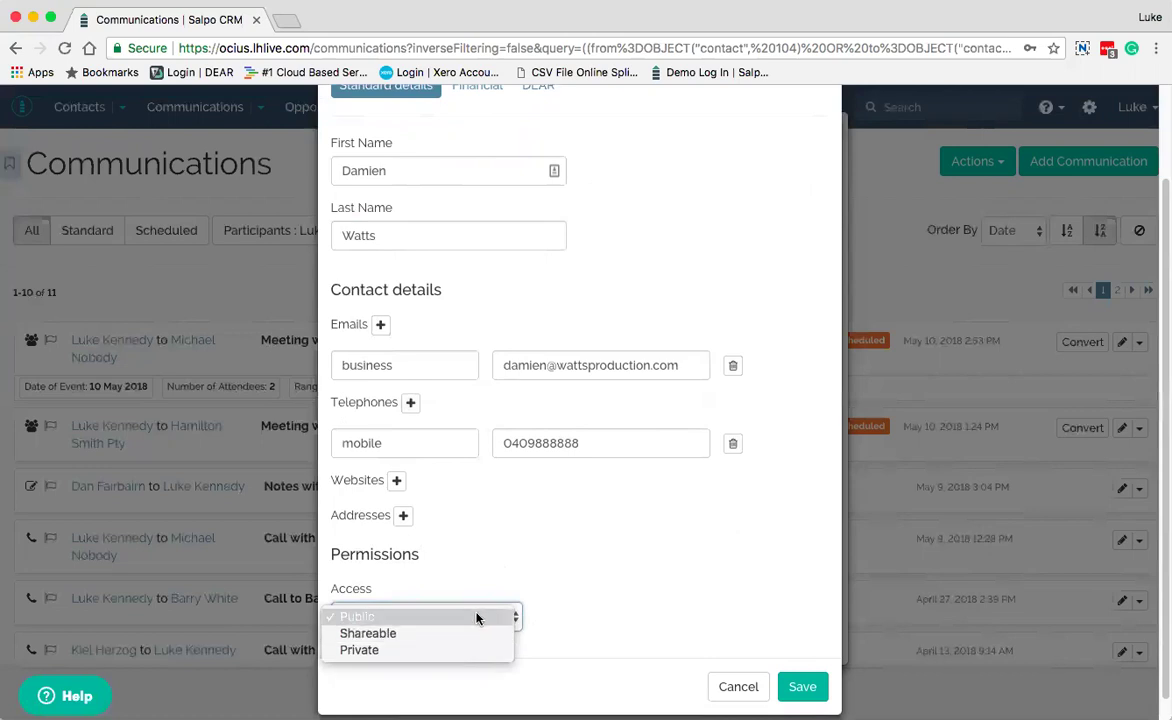
pyautogui.click(476, 618)
pyautogui.click(800, 686)
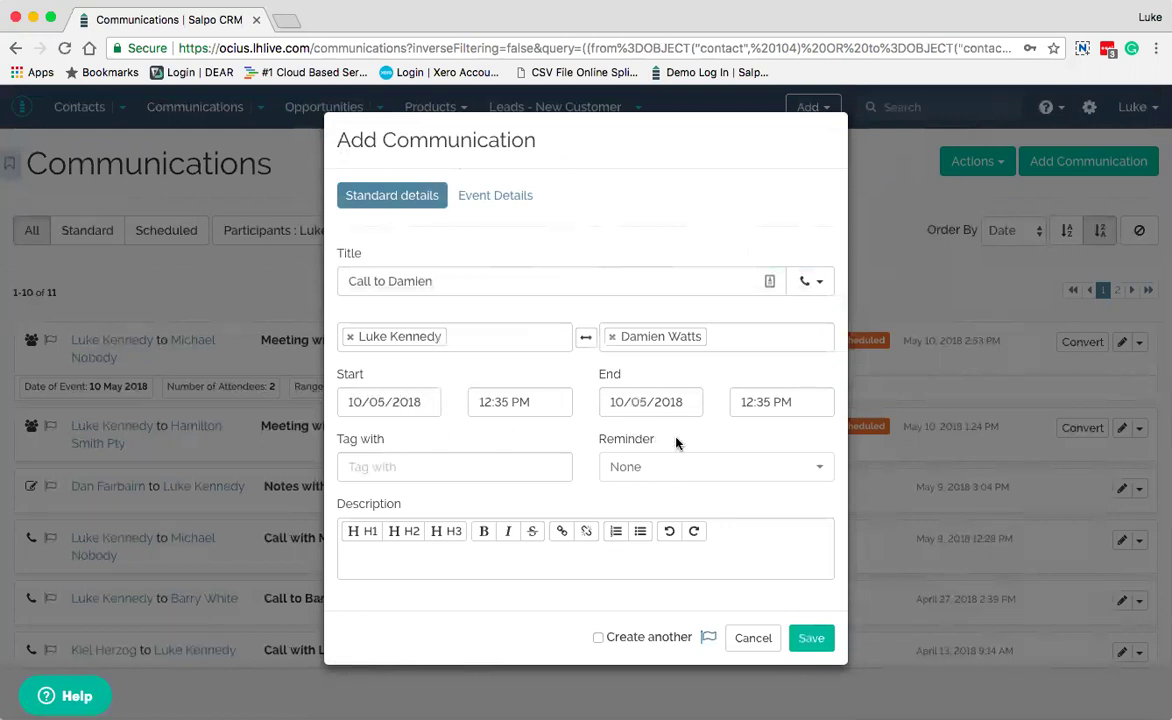
# Save the call untagged, with the description 'Call regarding first meeting'
pyautogui.click(483, 467)
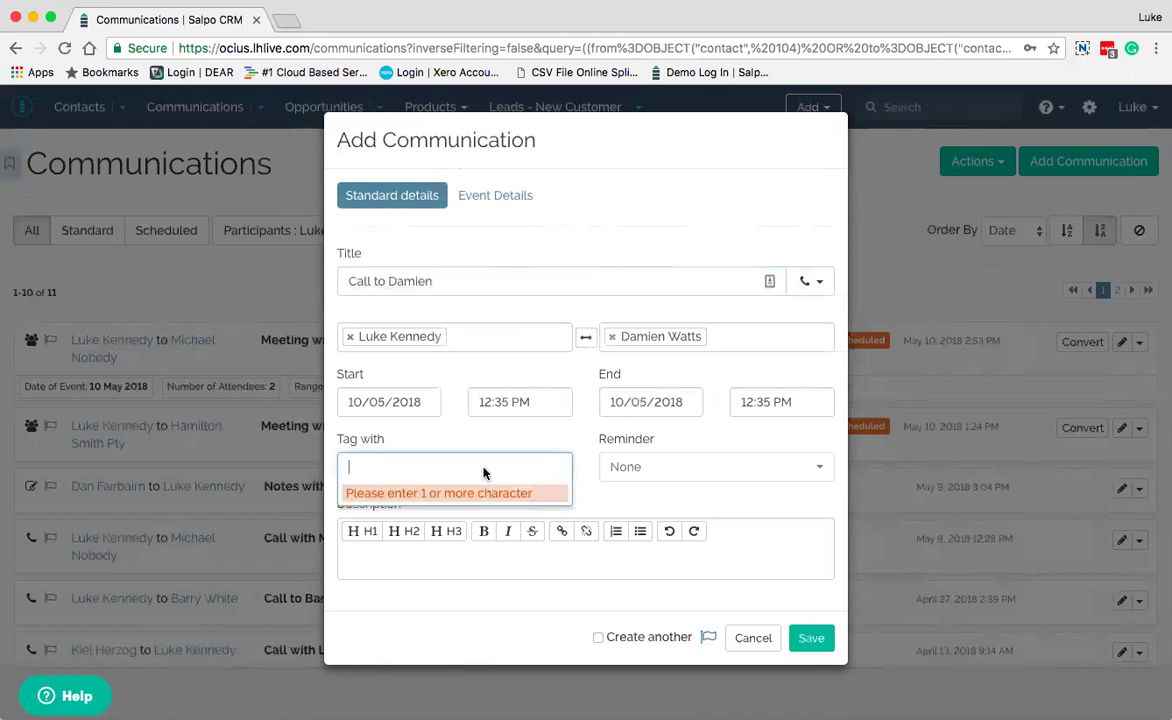
pyautogui.press('Escape')
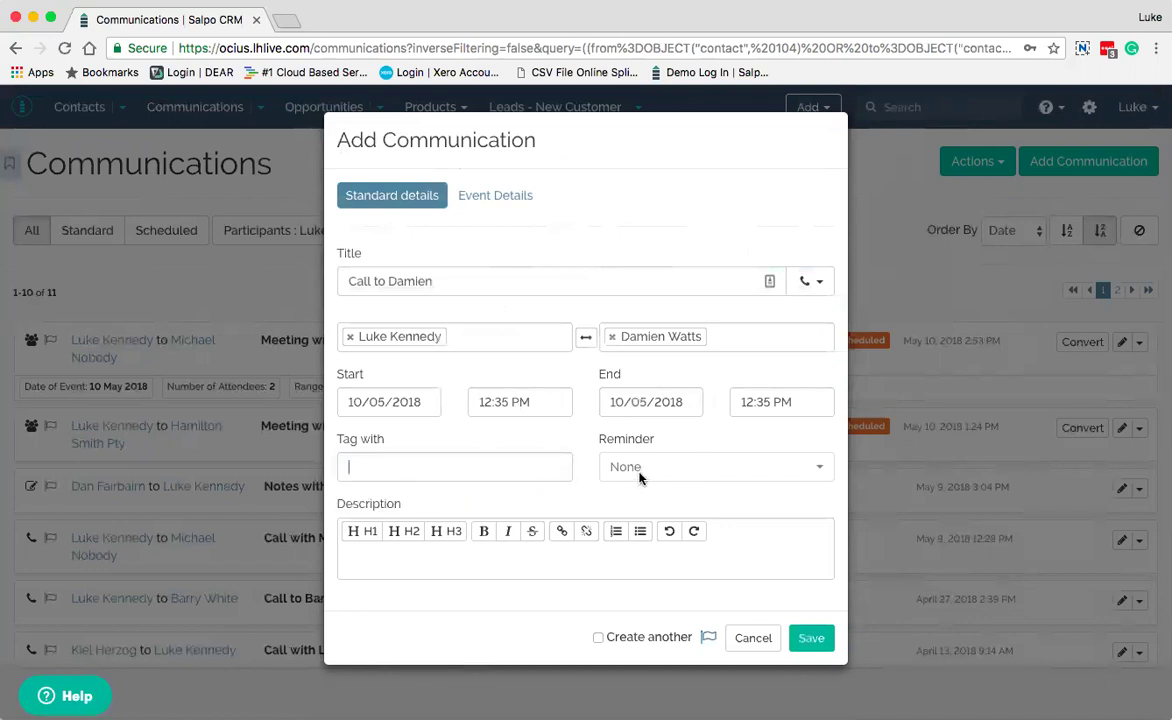
pyautogui.click(518, 558)
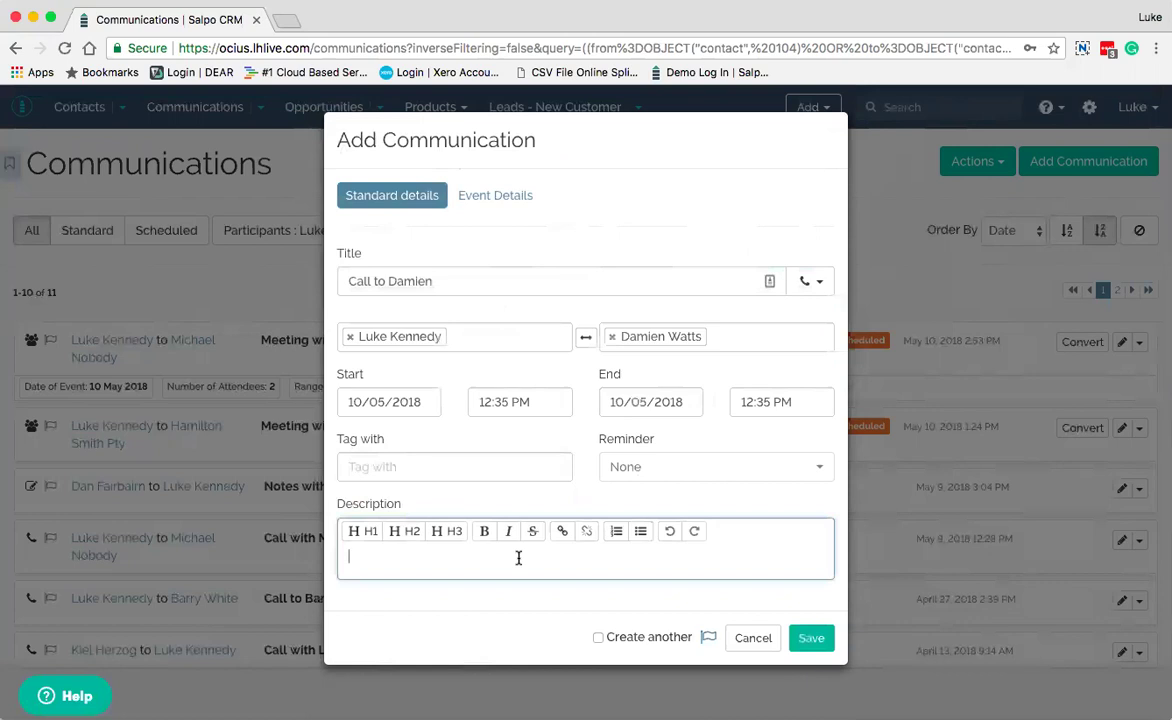
pyautogui.write('Call')
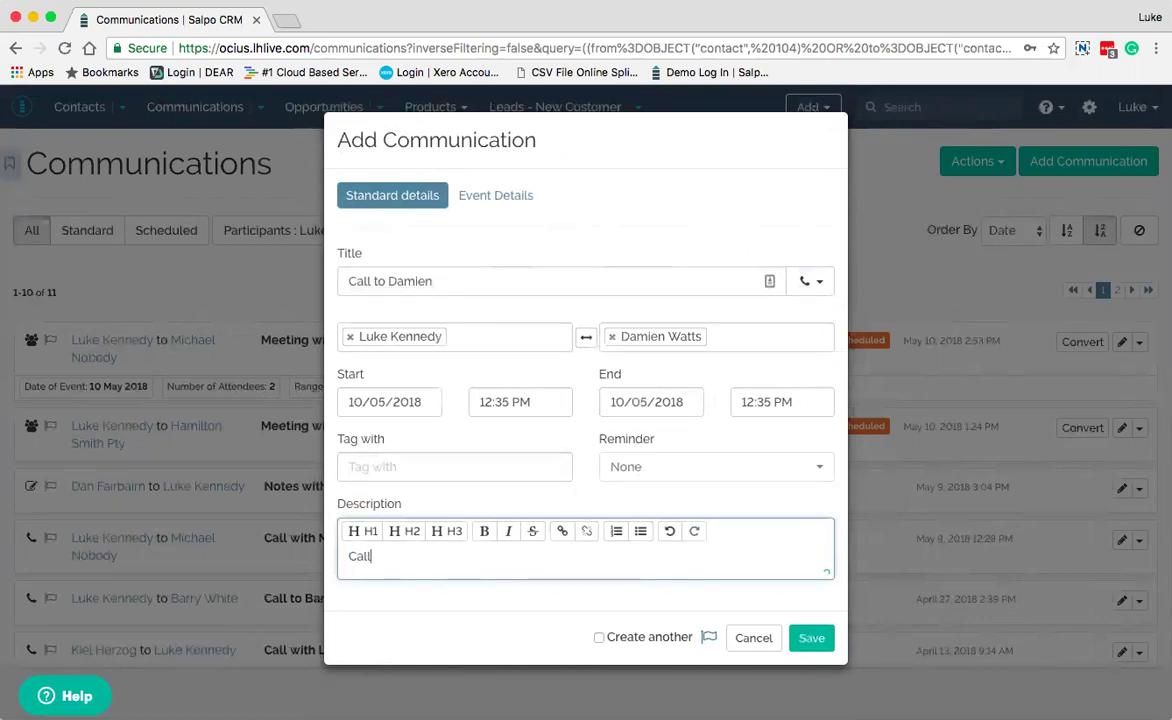
pyautogui.write(' reg')
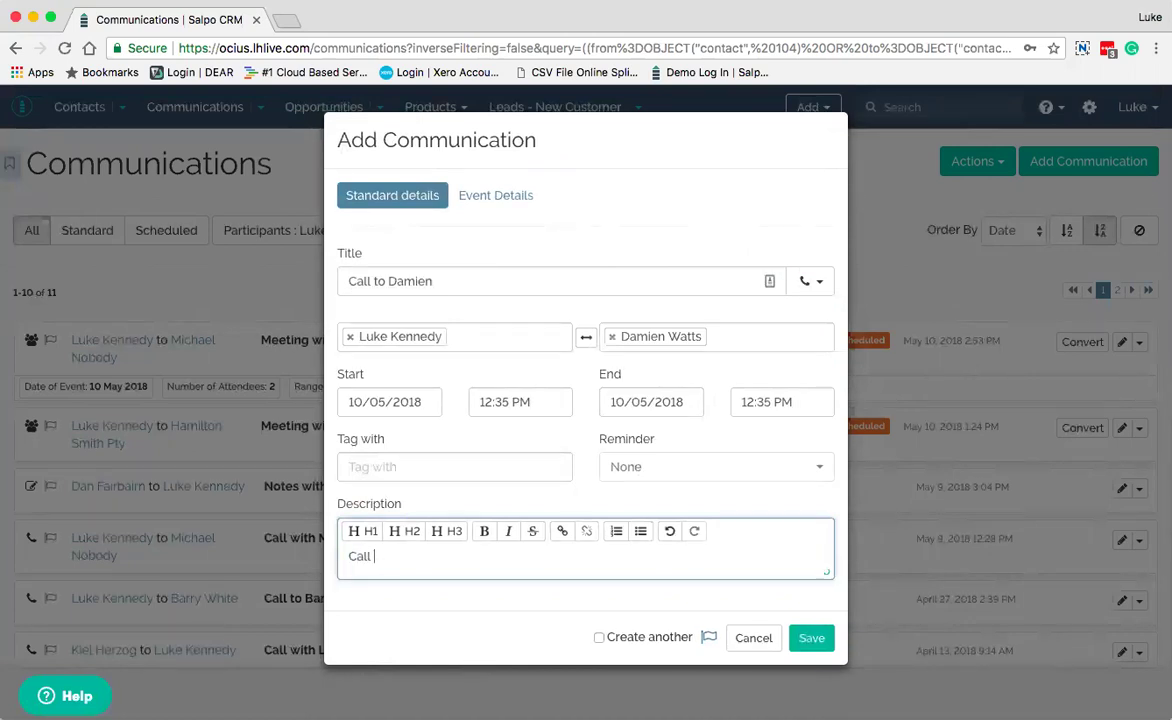
pyautogui.write('arding first meeting')
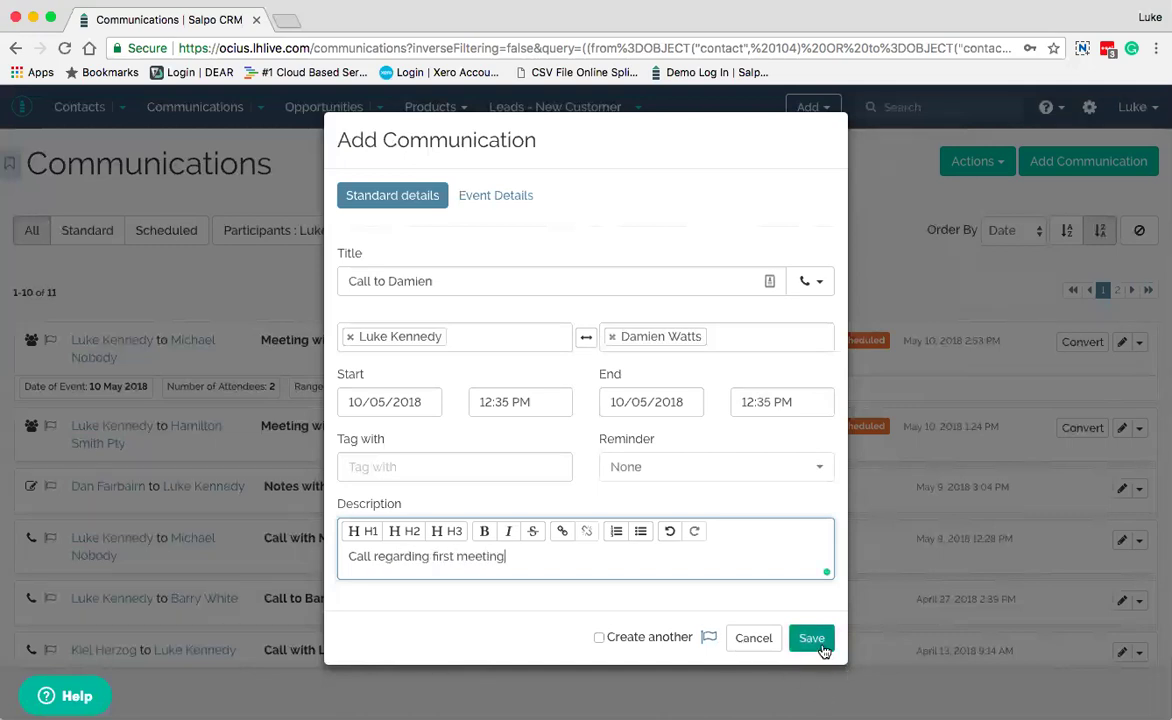
pyautogui.click(820, 644)
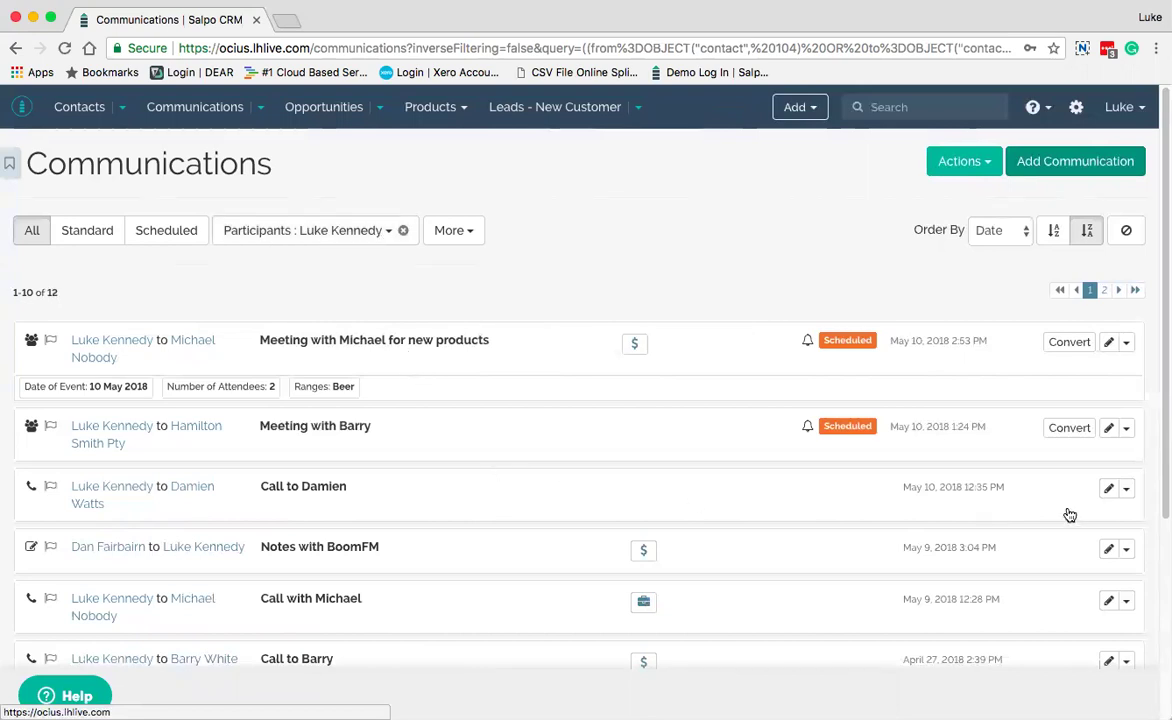
pyautogui.click(1126, 488)
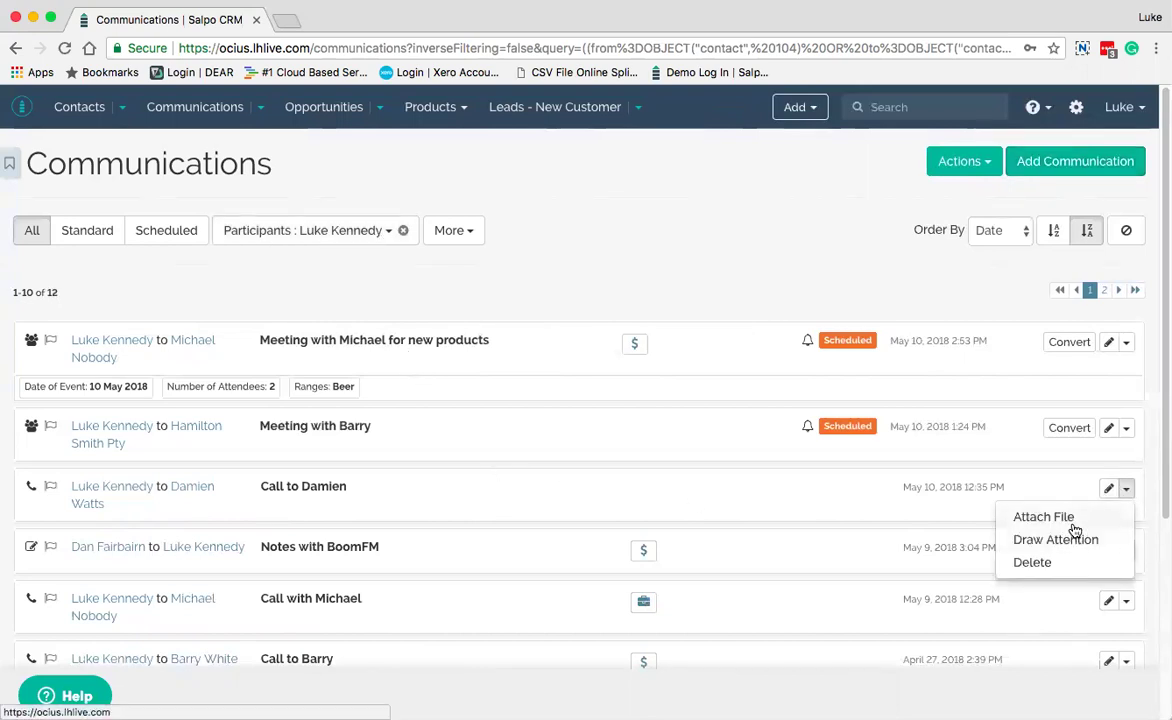
pyautogui.click(695, 497)
pyautogui.click(695, 497)
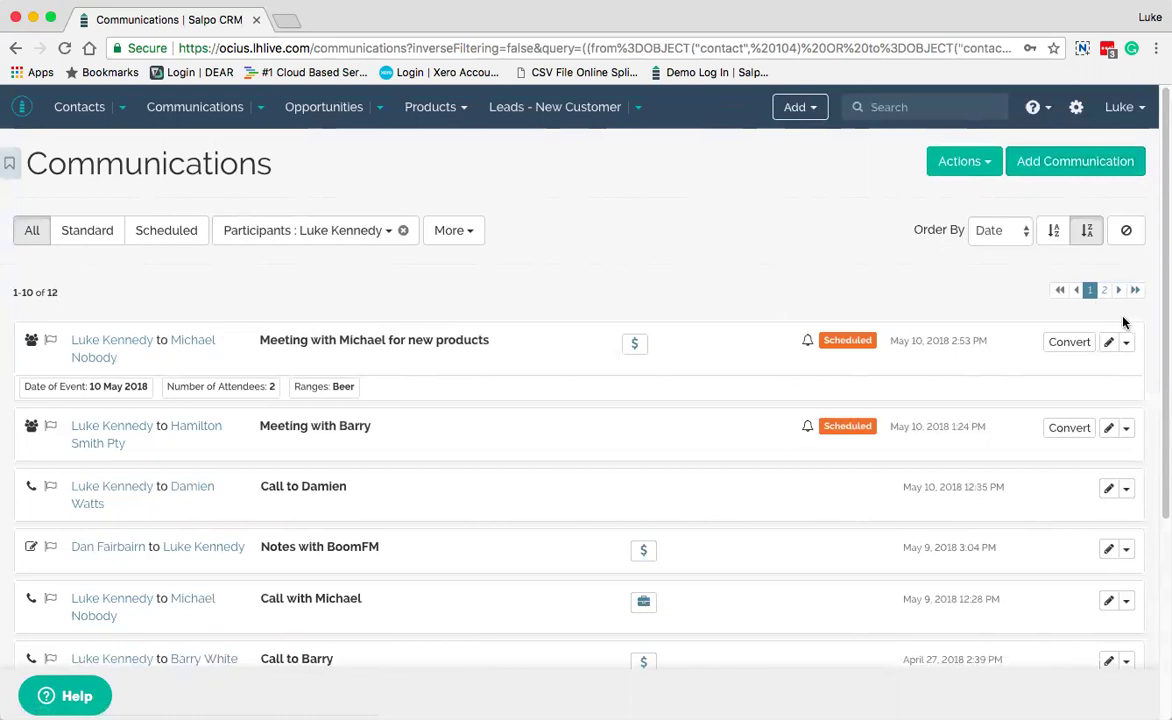
pyautogui.click(455, 233)
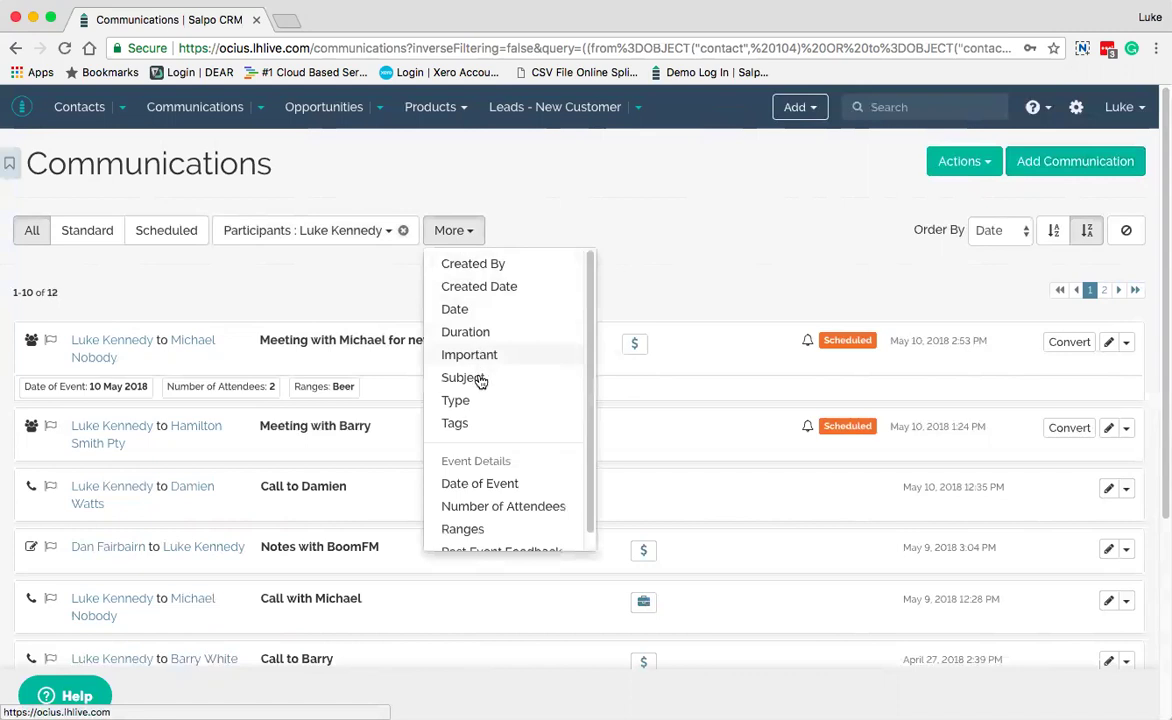
pyautogui.scroll(-1, 487, 415)
pyautogui.scroll(-1, 487, 415)
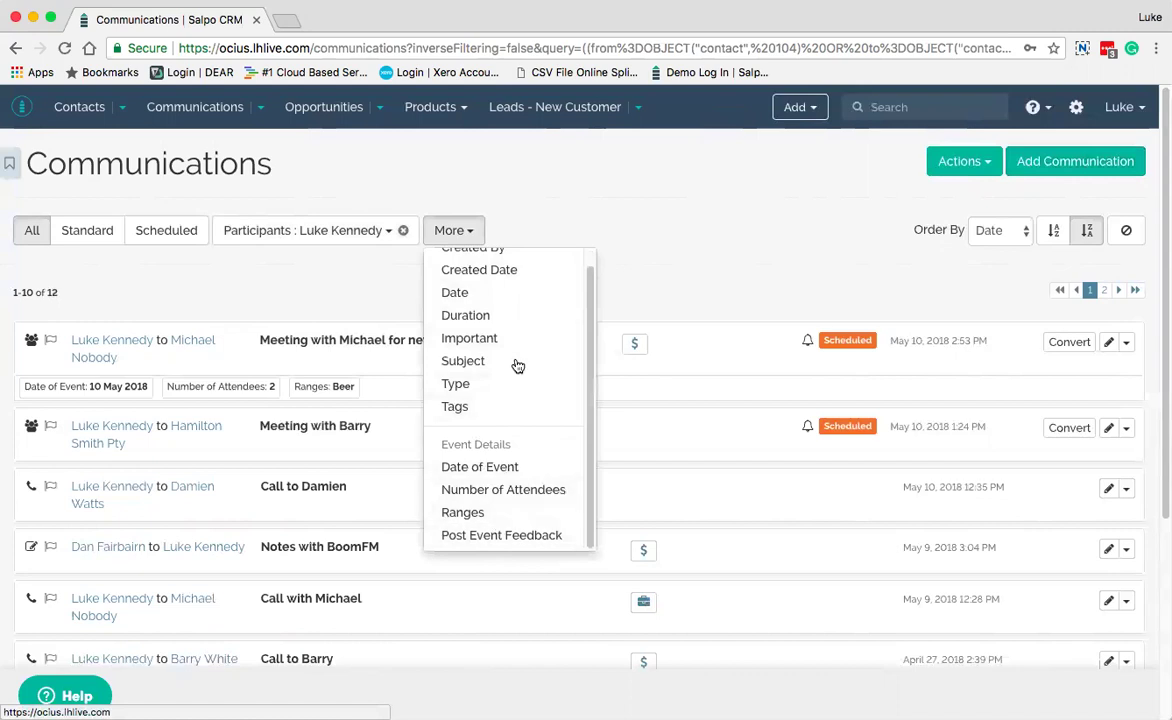
pyautogui.click(531, 240)
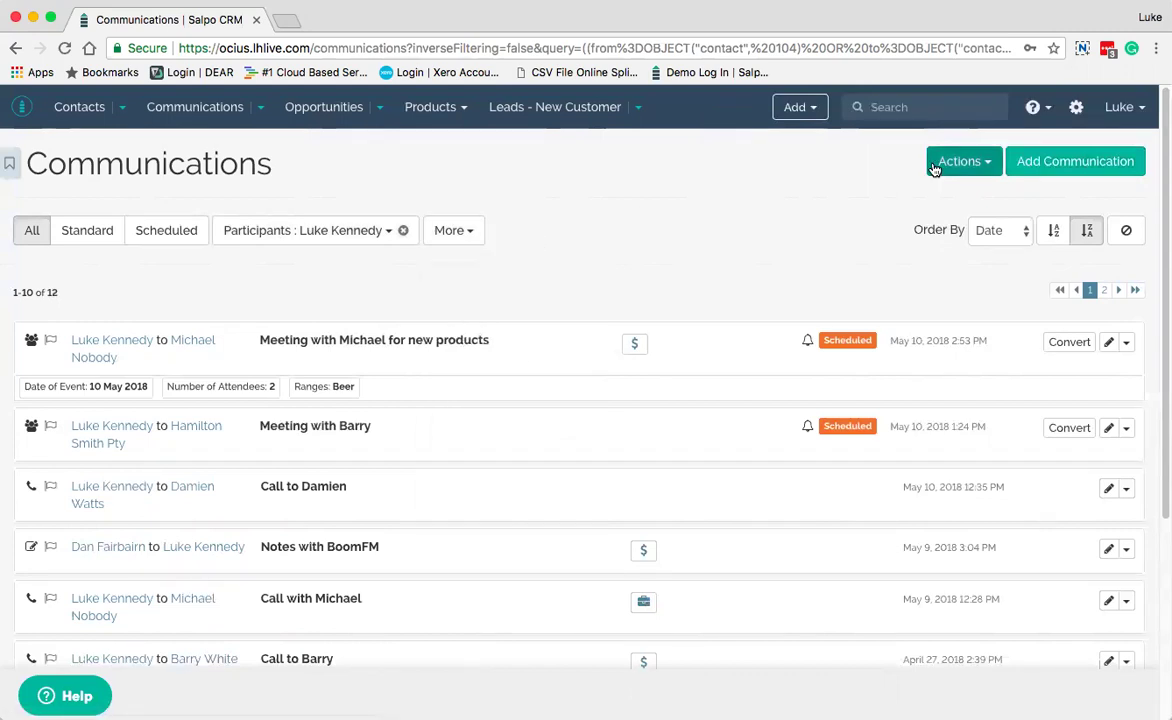
pyautogui.click(980, 163)
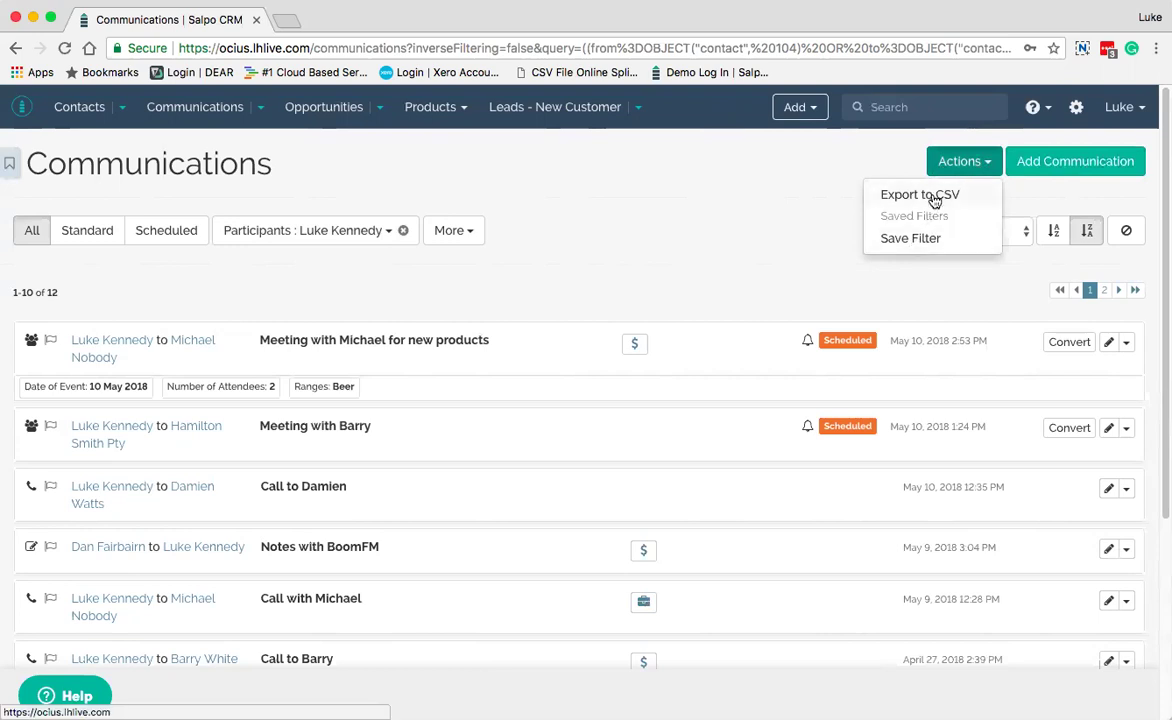
pyautogui.click(860, 163)
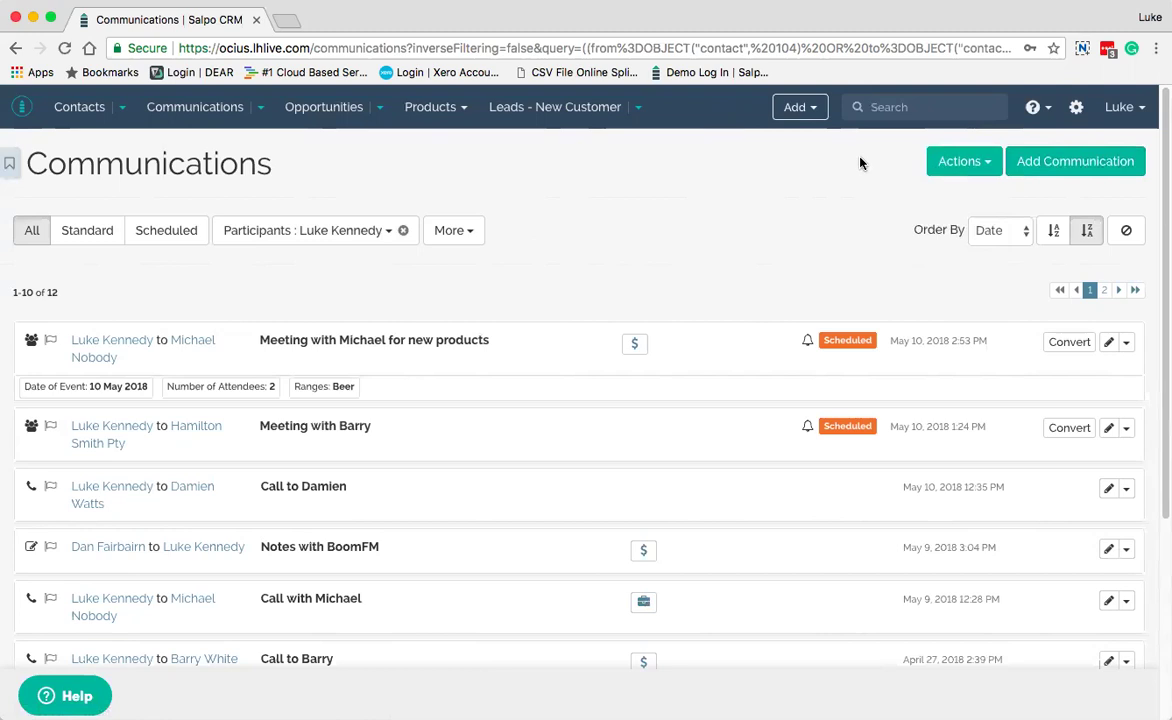
# Open the list of all 22 opportunities and try dragging the STATUS column header
pyautogui.click(324, 112)
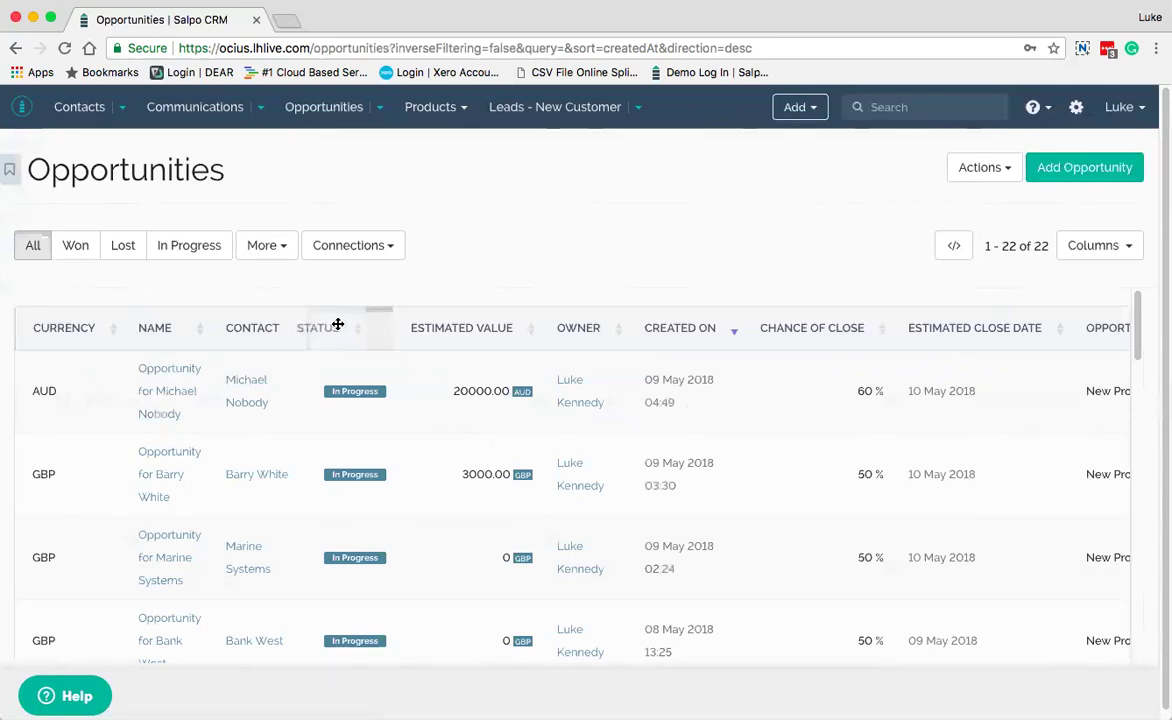
pyautogui.moveTo(343, 325); pyautogui.dragTo(343, 327)
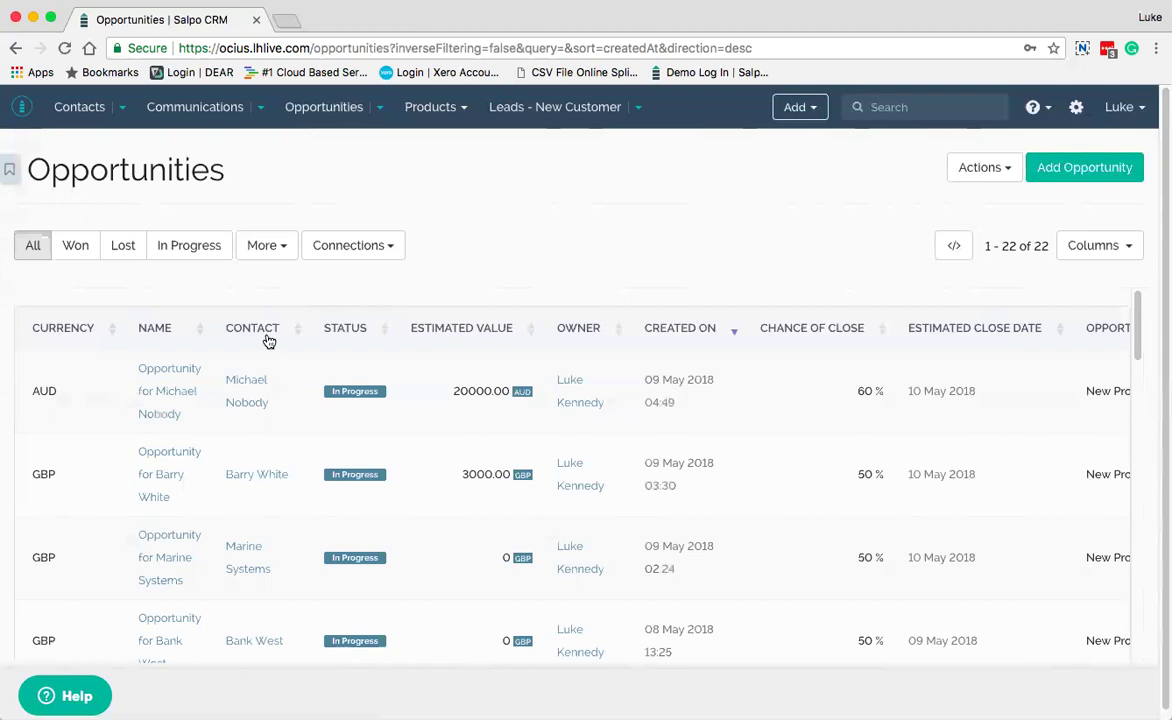
pyautogui.click(1135, 245)
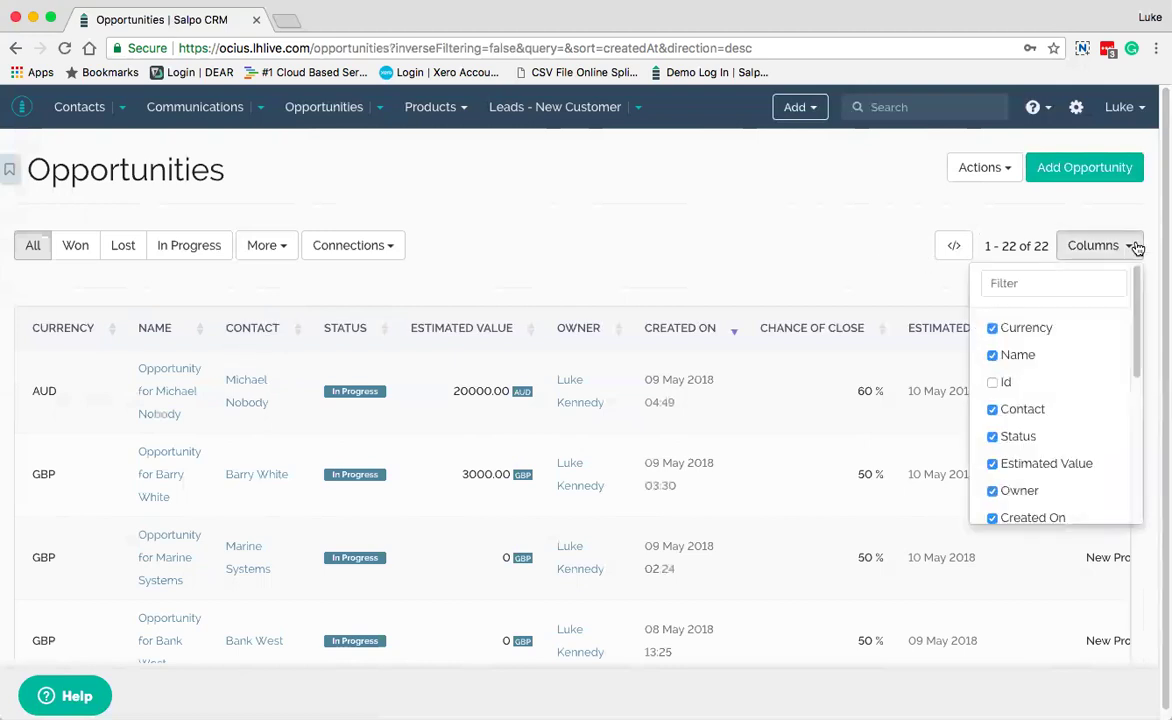
pyautogui.scroll(-5, 1027, 416)
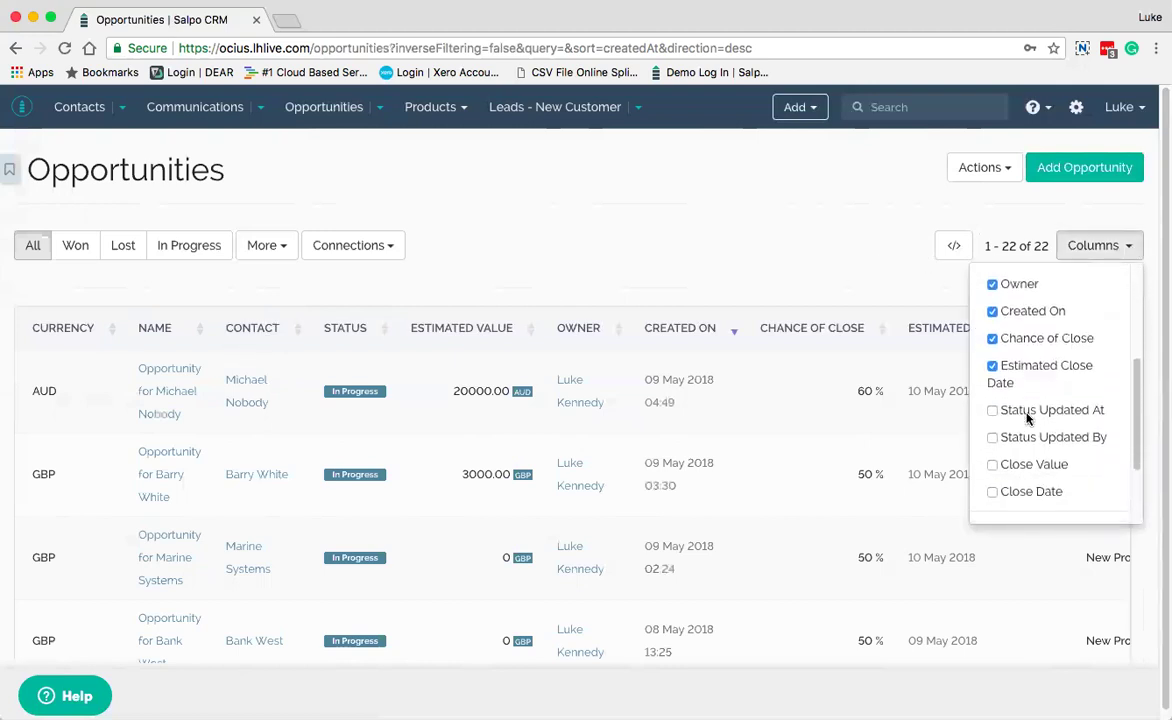
pyautogui.scroll(-5, 1027, 416)
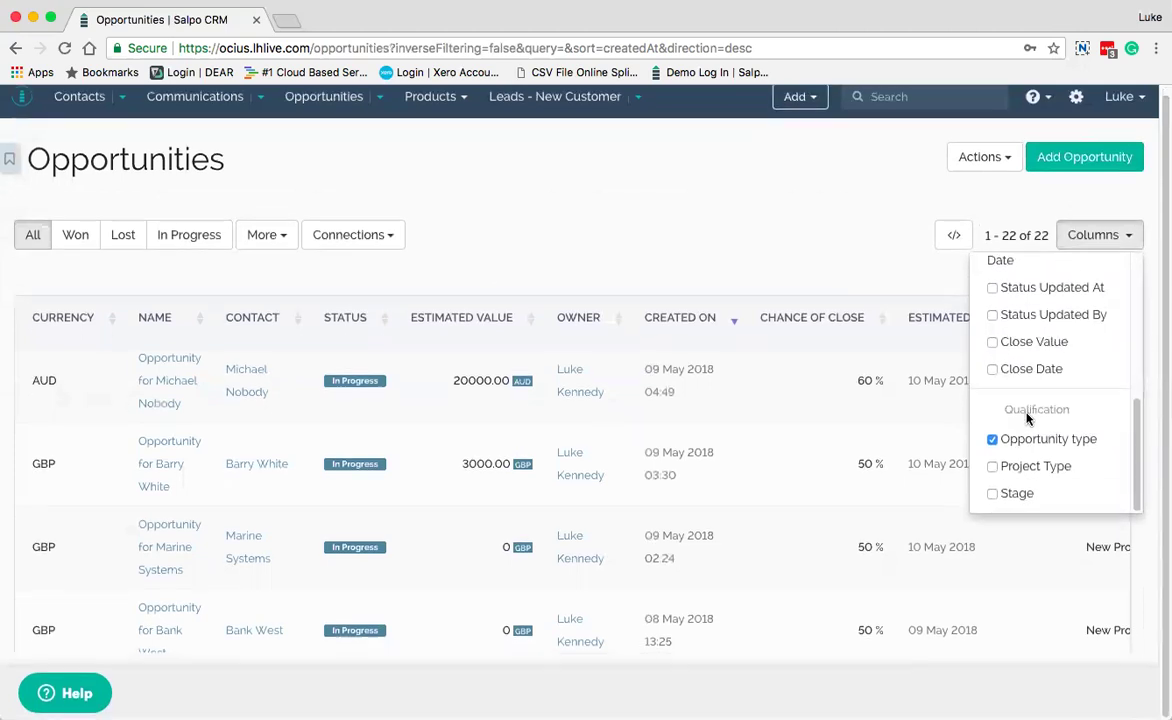
pyautogui.click(993, 470)
pyautogui.click(993, 497)
pyautogui.click(820, 238)
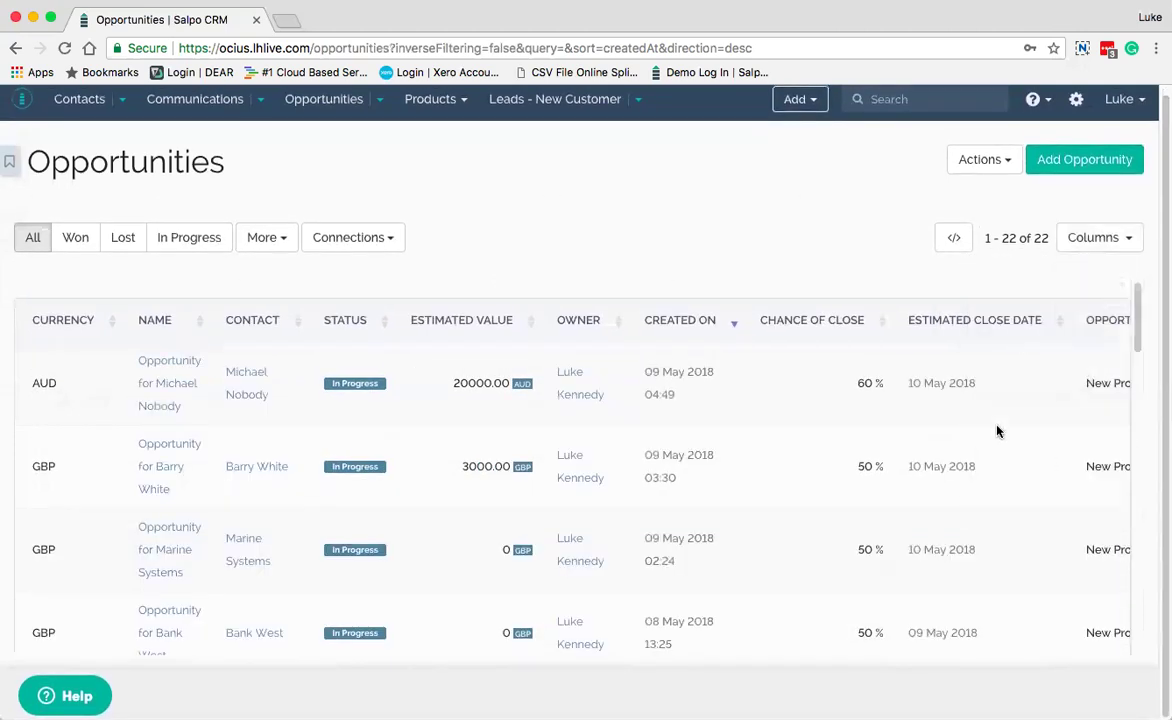
pyautogui.hscroll(5, 997, 431)
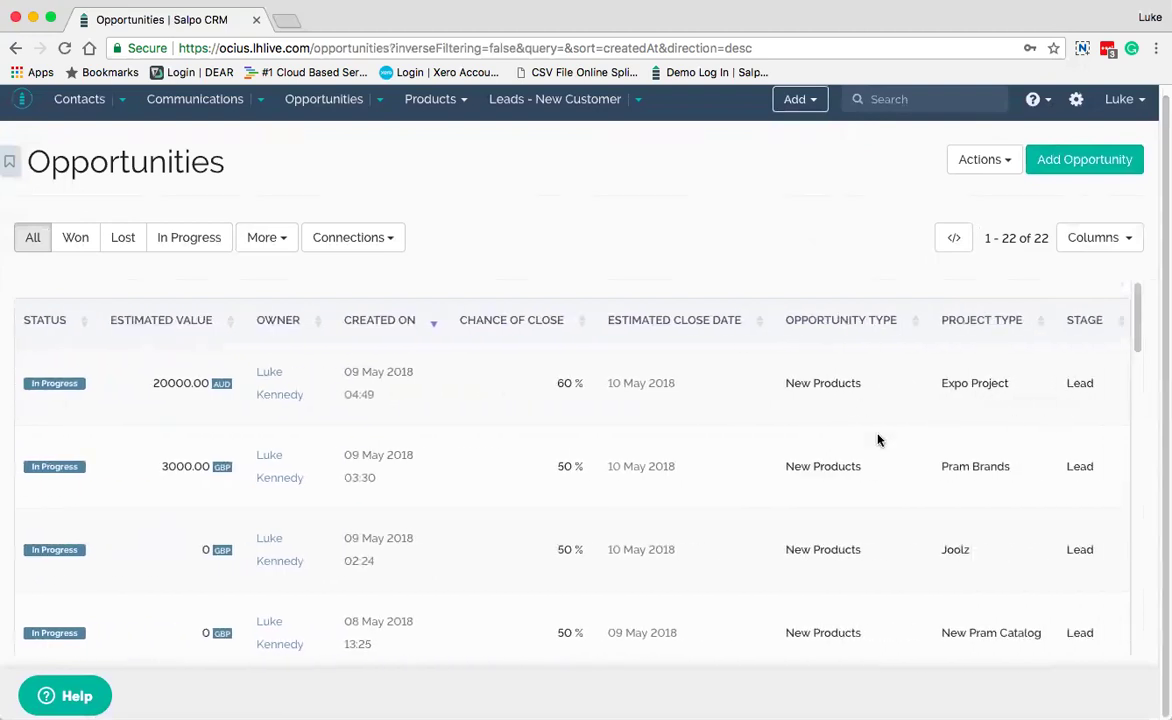
pyautogui.hscroll(-5, 908, 467)
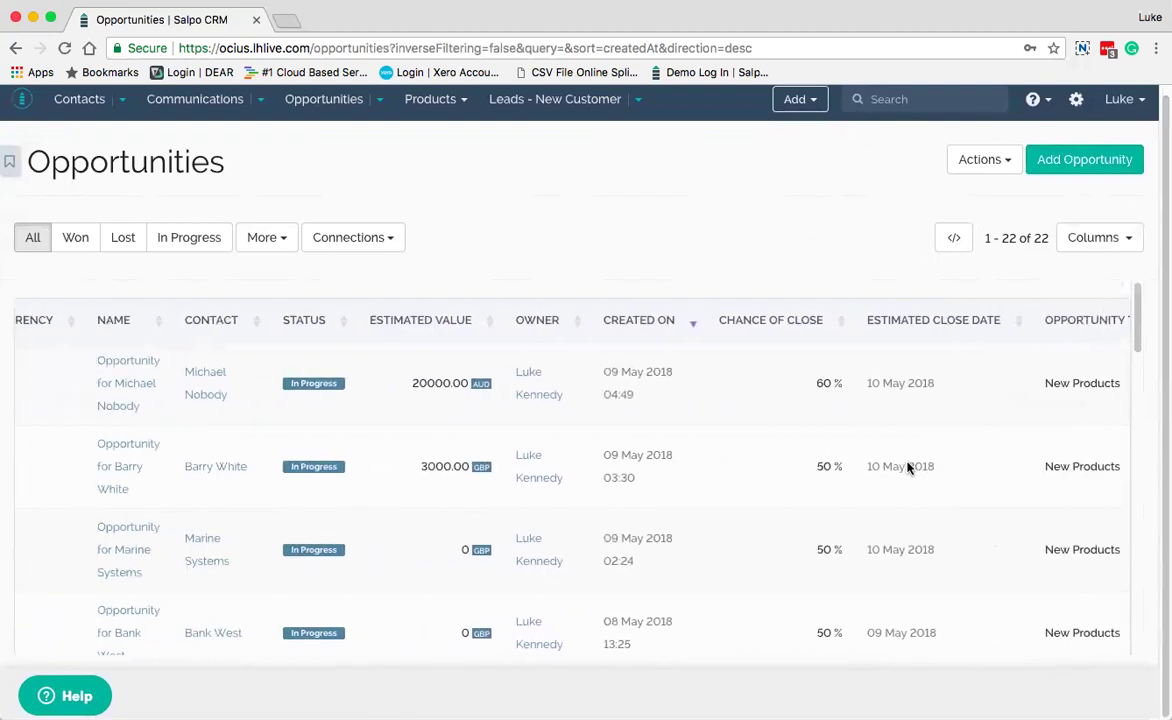
pyautogui.hscroll(5, 908, 467)
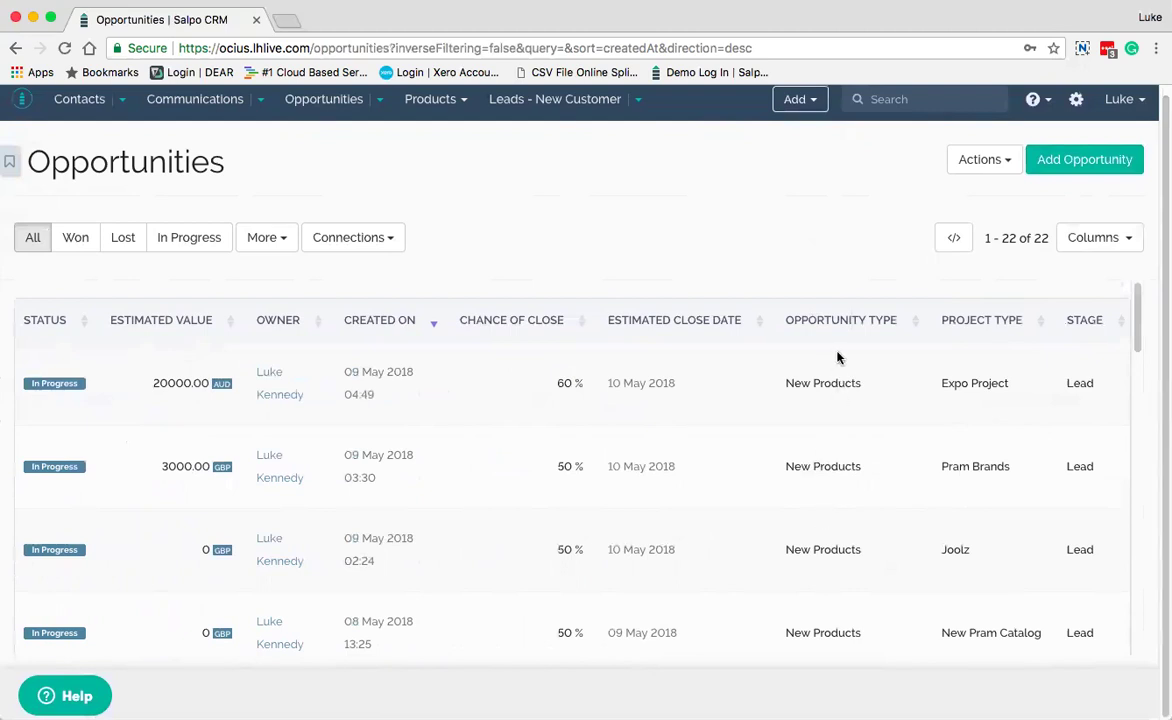
pyautogui.scroll(-2, 867, 533)
pyautogui.scroll(2, 867, 533)
pyautogui.hscroll(-5, 948, 531)
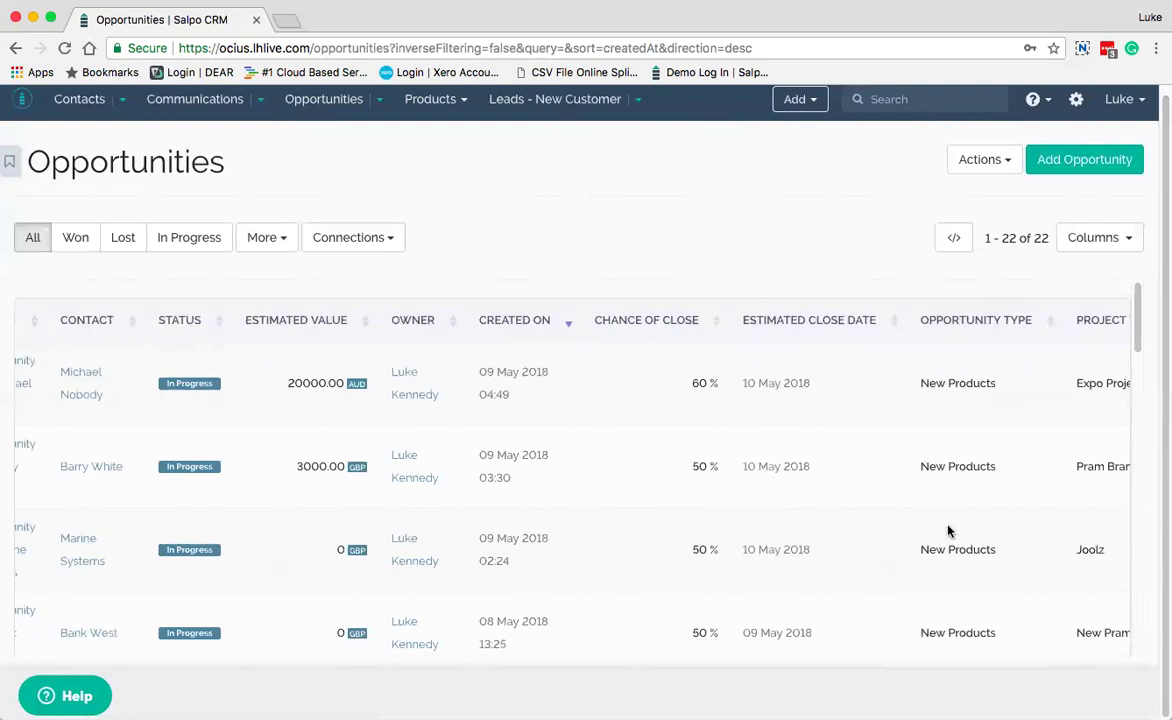
pyautogui.hscroll(-2, 948, 531)
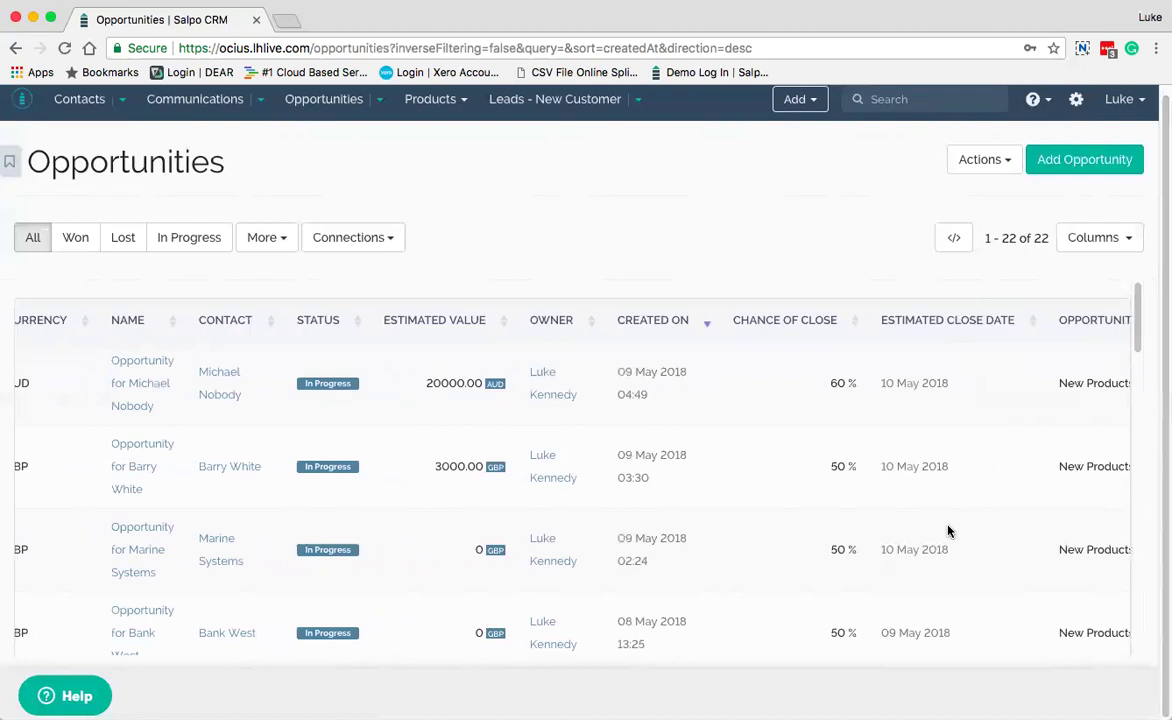
pyautogui.hscroll(-1, 948, 531)
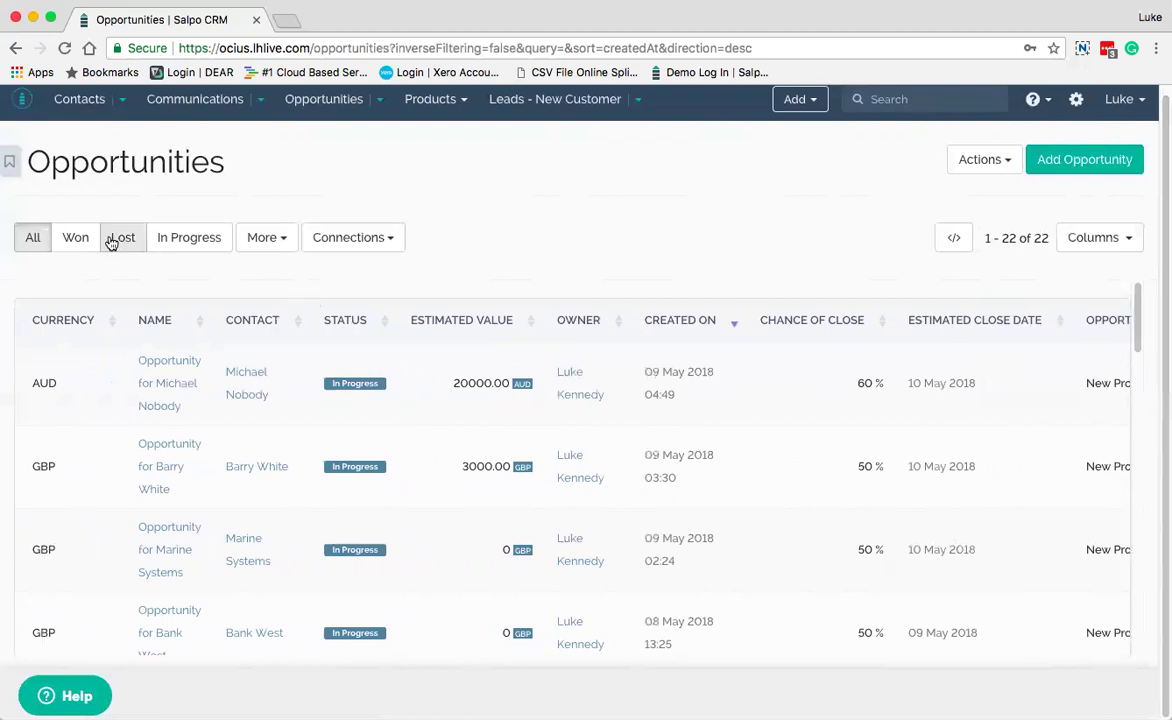
# Filter opportunities by Won, then Lost, then In Progress, which holds 19
pyautogui.click(67, 246)
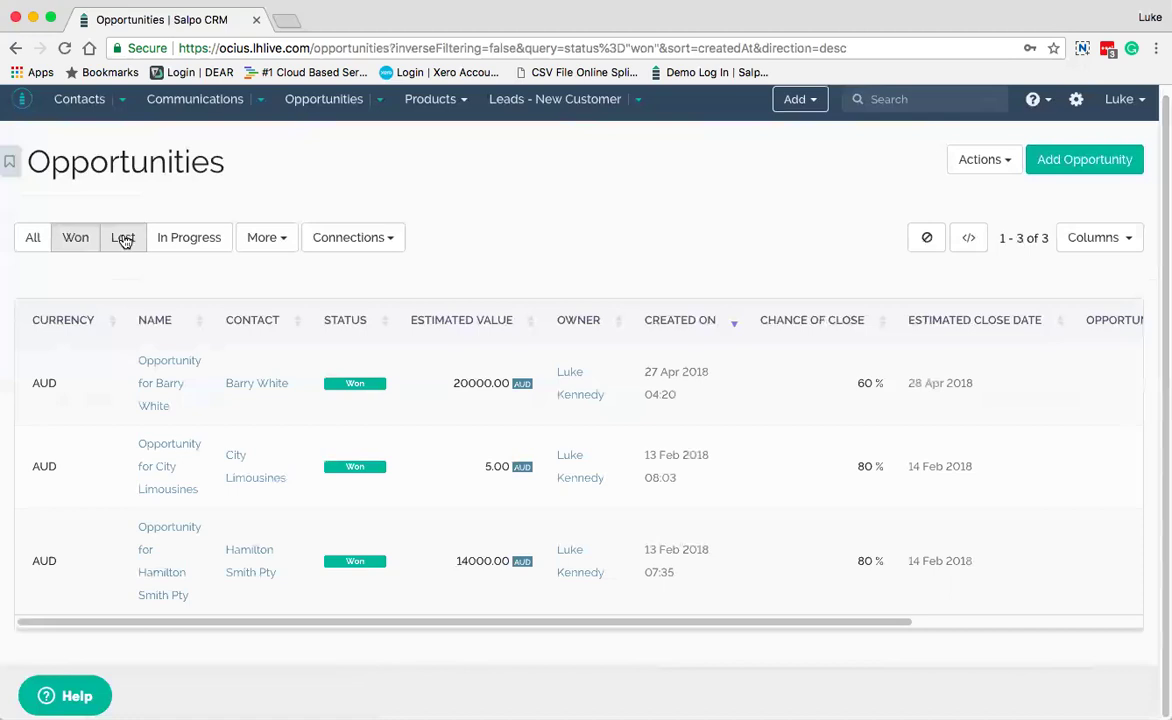
pyautogui.click(123, 239)
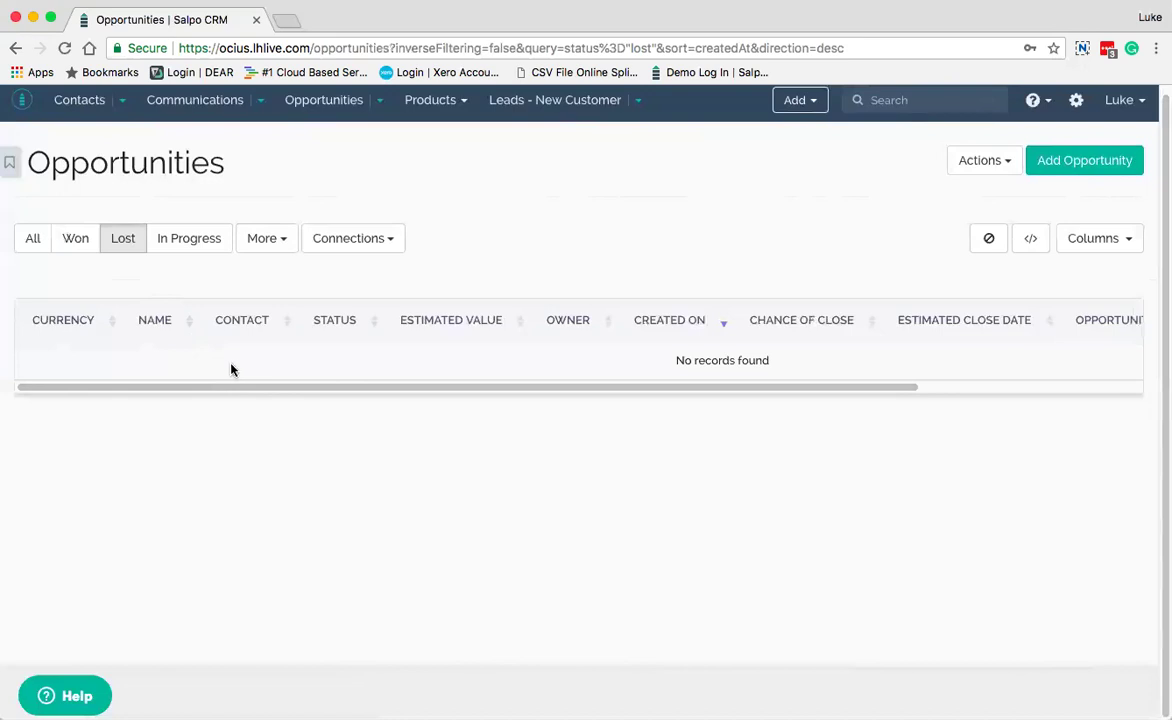
pyautogui.click(172, 243)
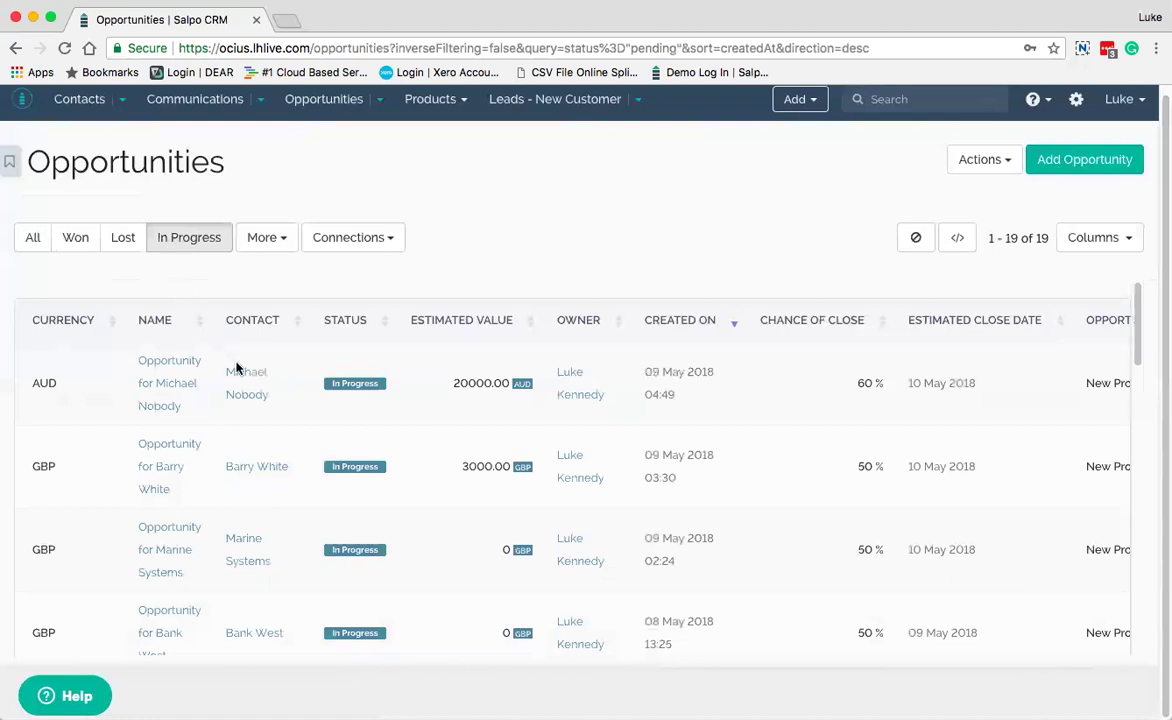
# Browse the extra filter fields in the More list, then close it
pyautogui.click(285, 240)
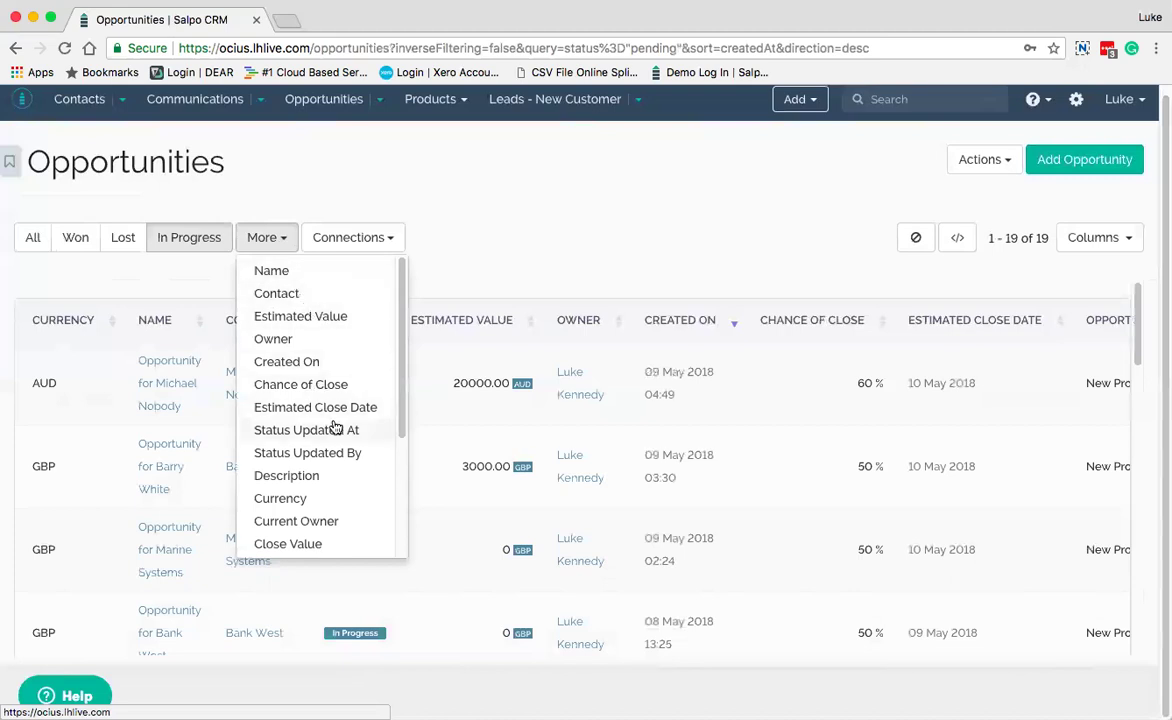
pyautogui.scroll(-3, 306, 419)
pyautogui.scroll(-3, 335, 431)
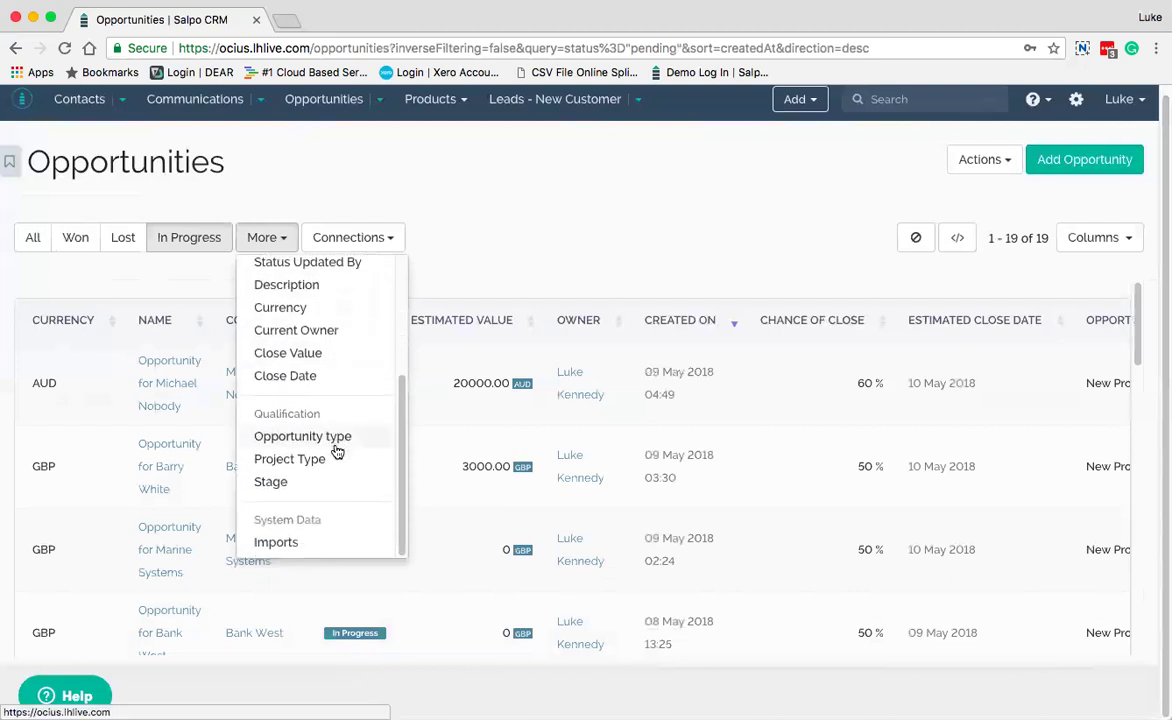
pyautogui.click(502, 235)
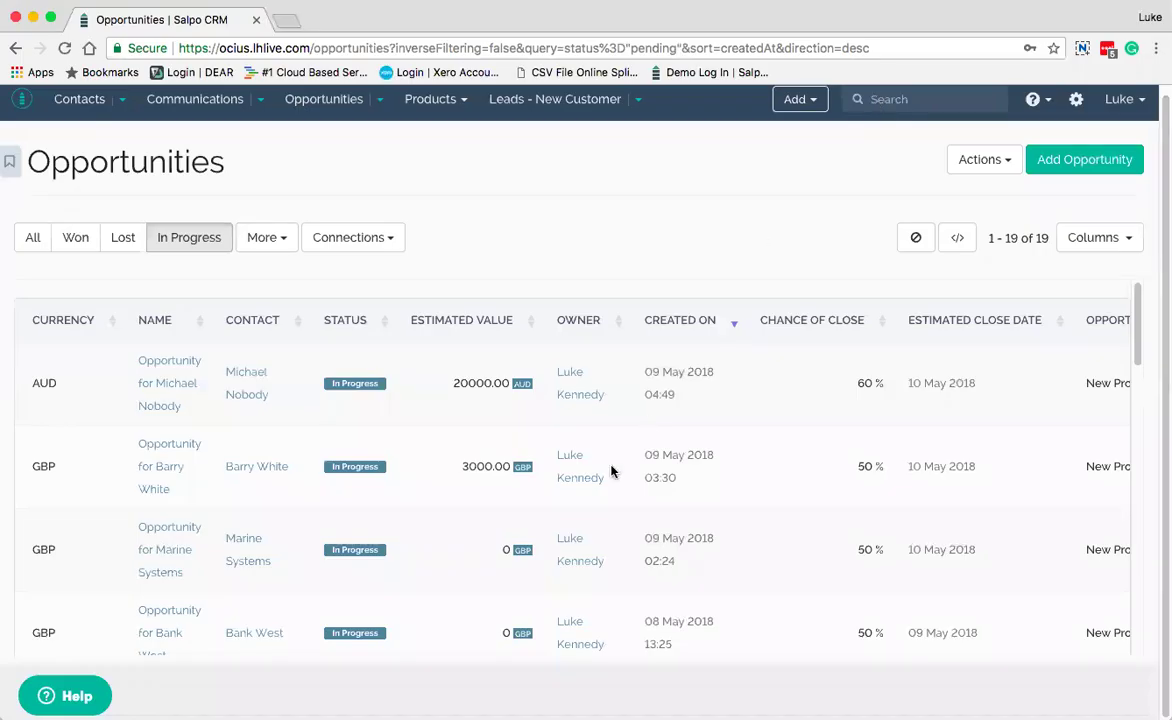
pyautogui.scroll(-3, 610, 472)
pyautogui.scroll(3, 612, 471)
# Bookmark the Opportunities page, then filter to the three Won deals and scan the table
pyautogui.click(11, 162)
pyautogui.click(120, 238)
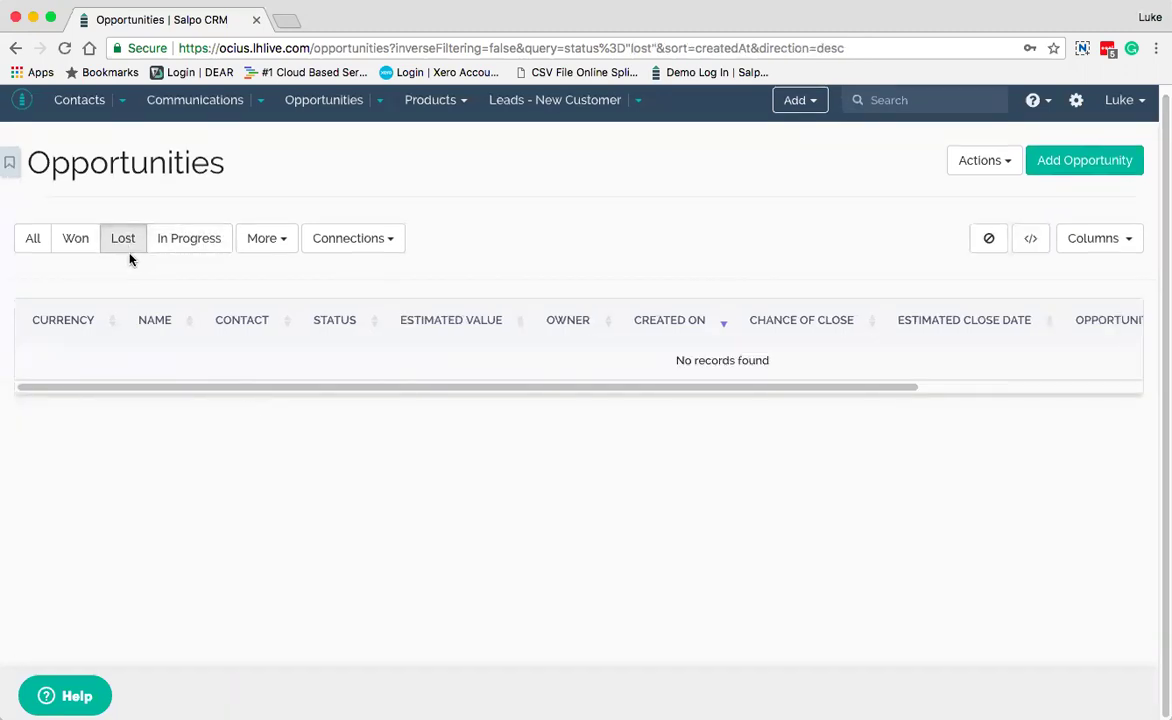
pyautogui.click(81, 243)
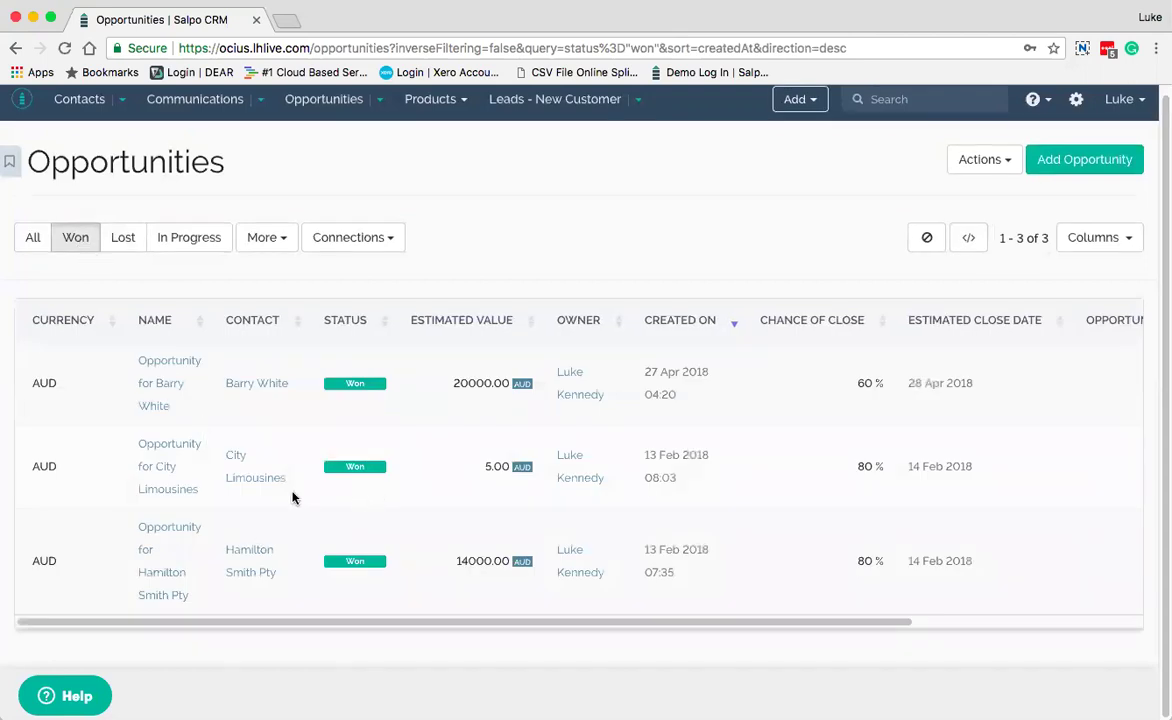
pyautogui.hscroll(5, 502, 426)
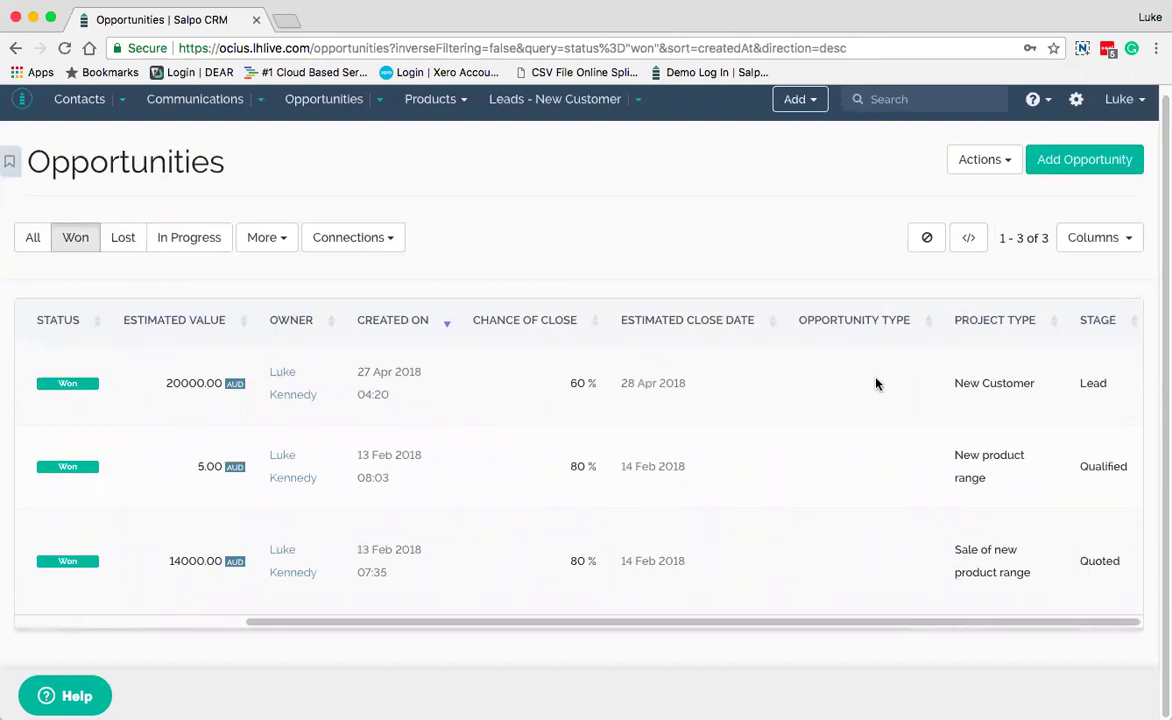
pyautogui.hscroll(-5, 713, 420)
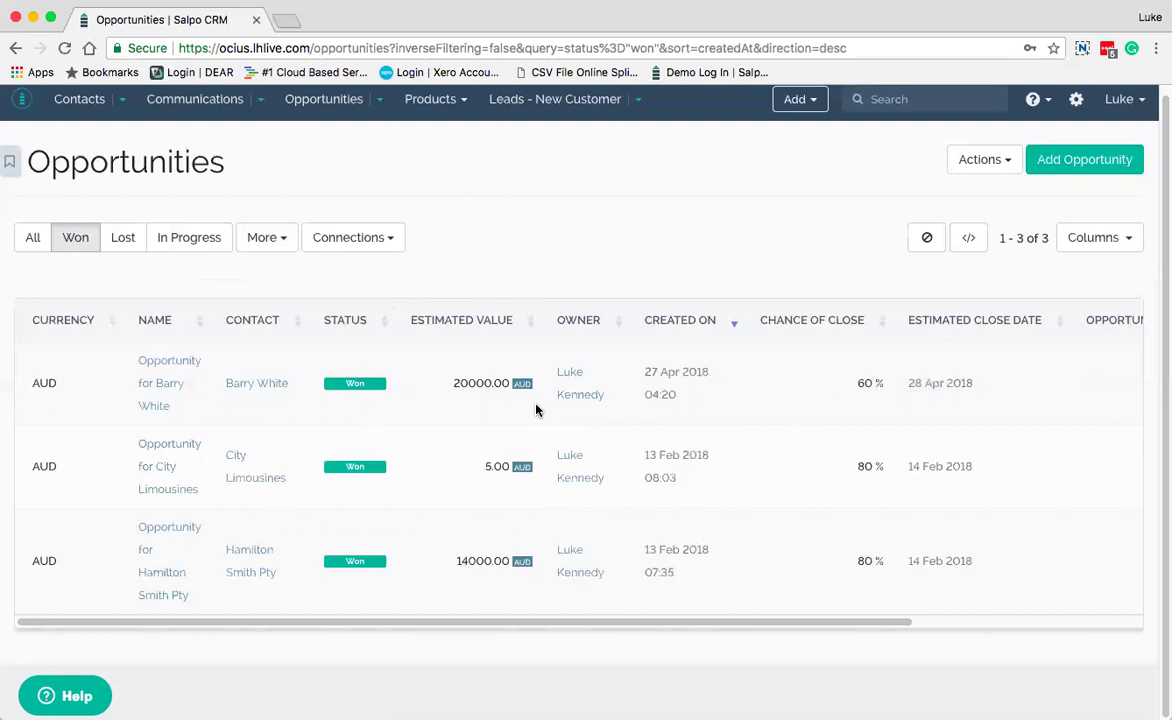
# Inspect the Connections list for the Won deals, then bring up the Products categories
pyautogui.click(360, 240)
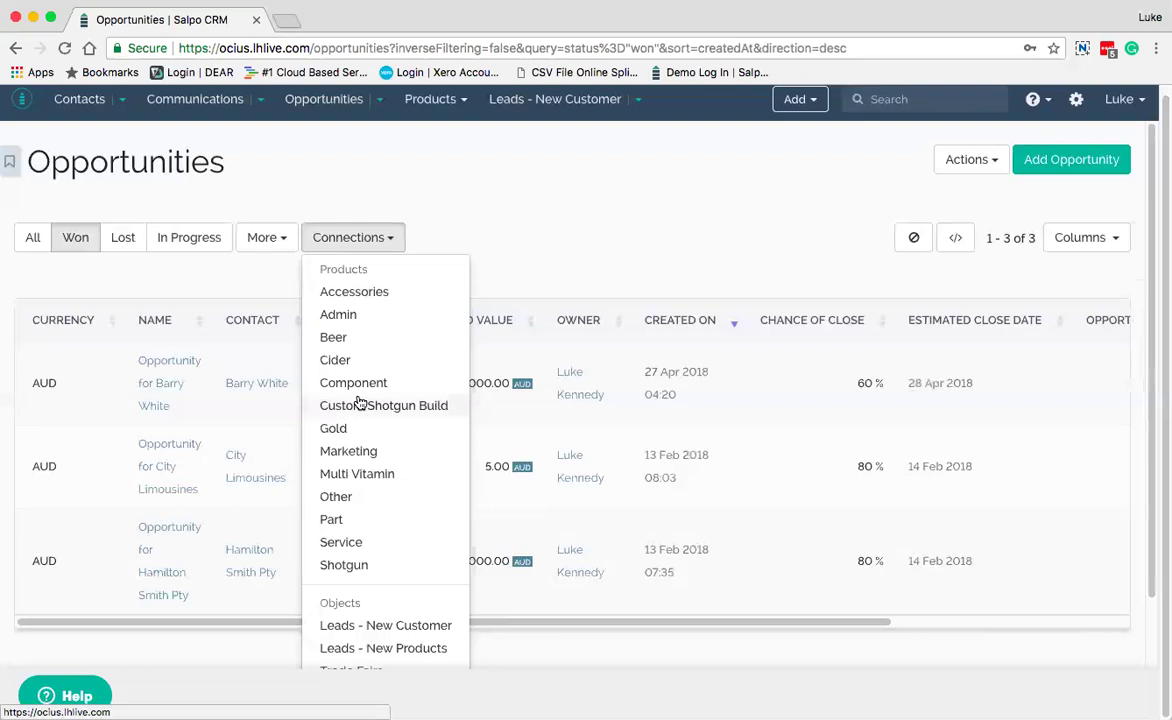
pyautogui.click(539, 213)
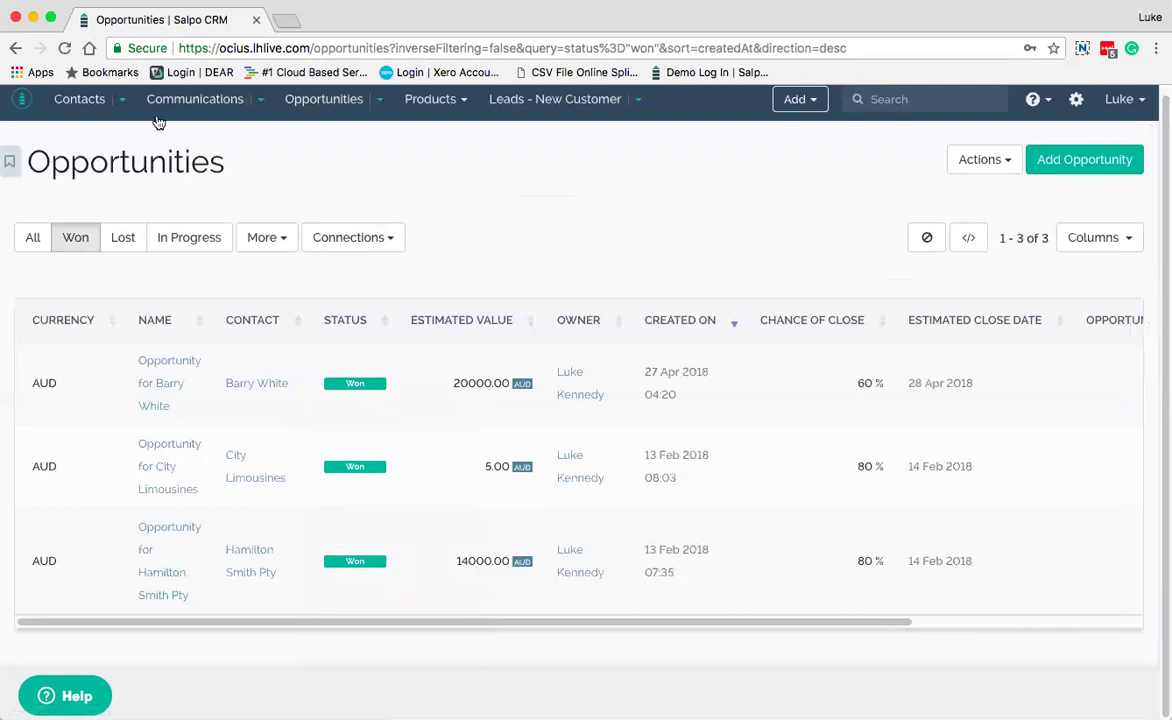
pyautogui.click(428, 106)
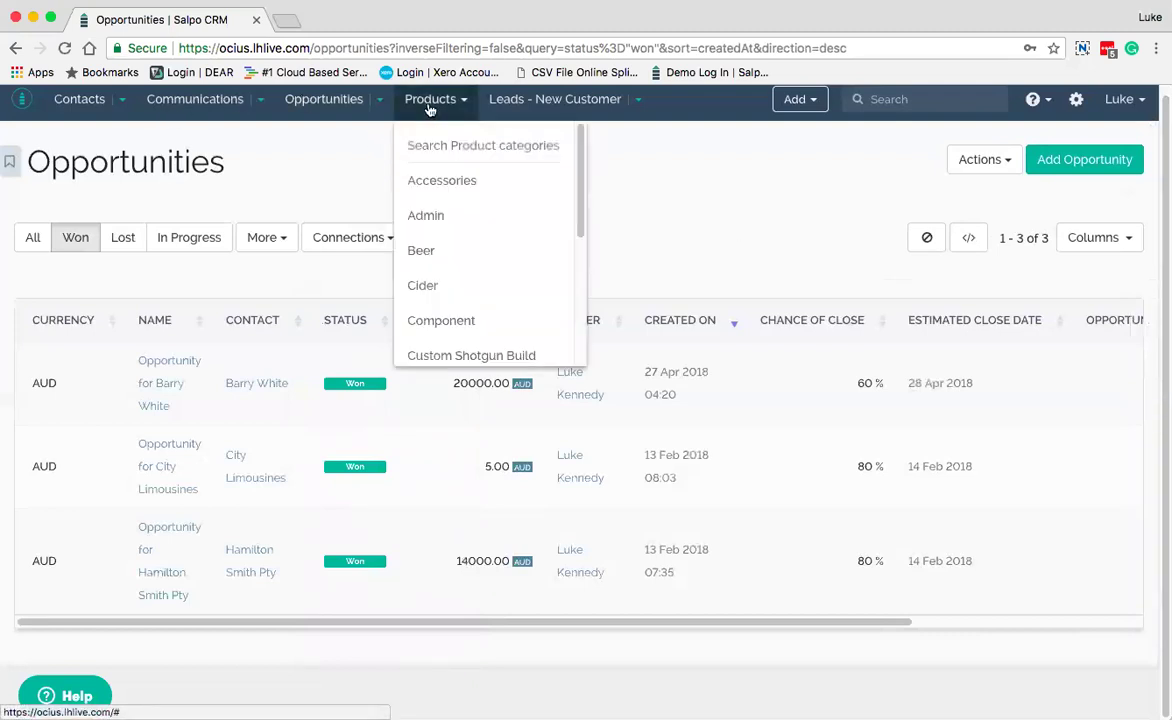
pyautogui.scroll(-2, 481, 178)
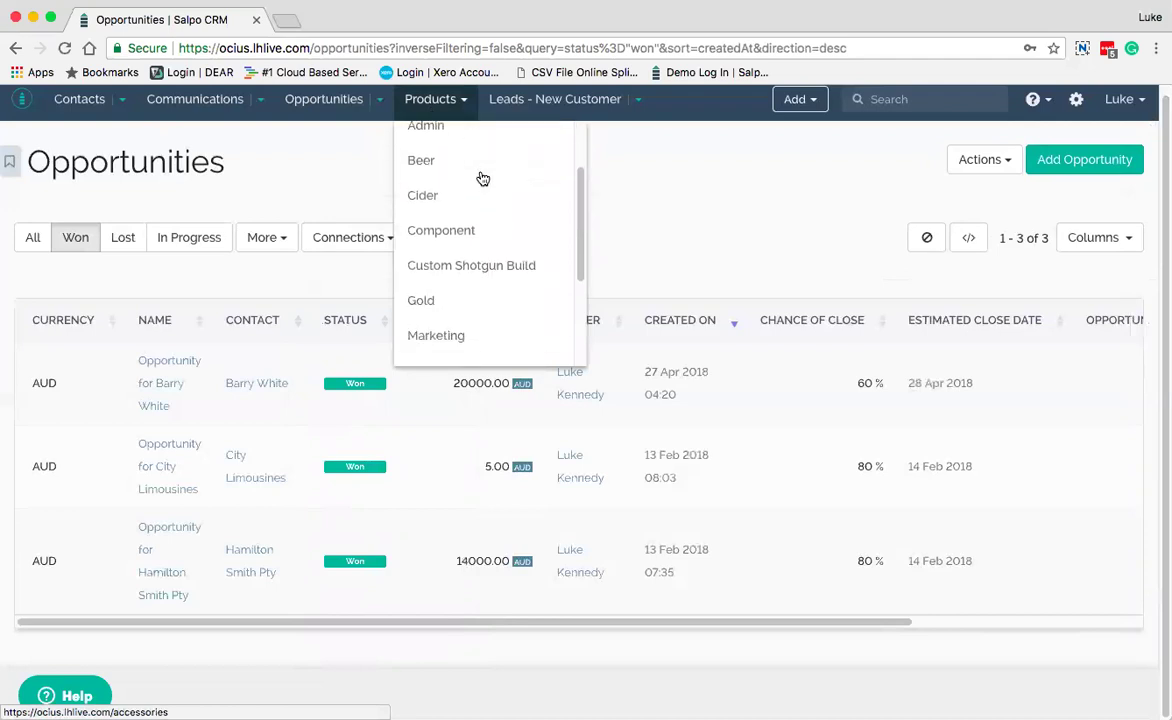
pyautogui.scroll(-3, 481, 178)
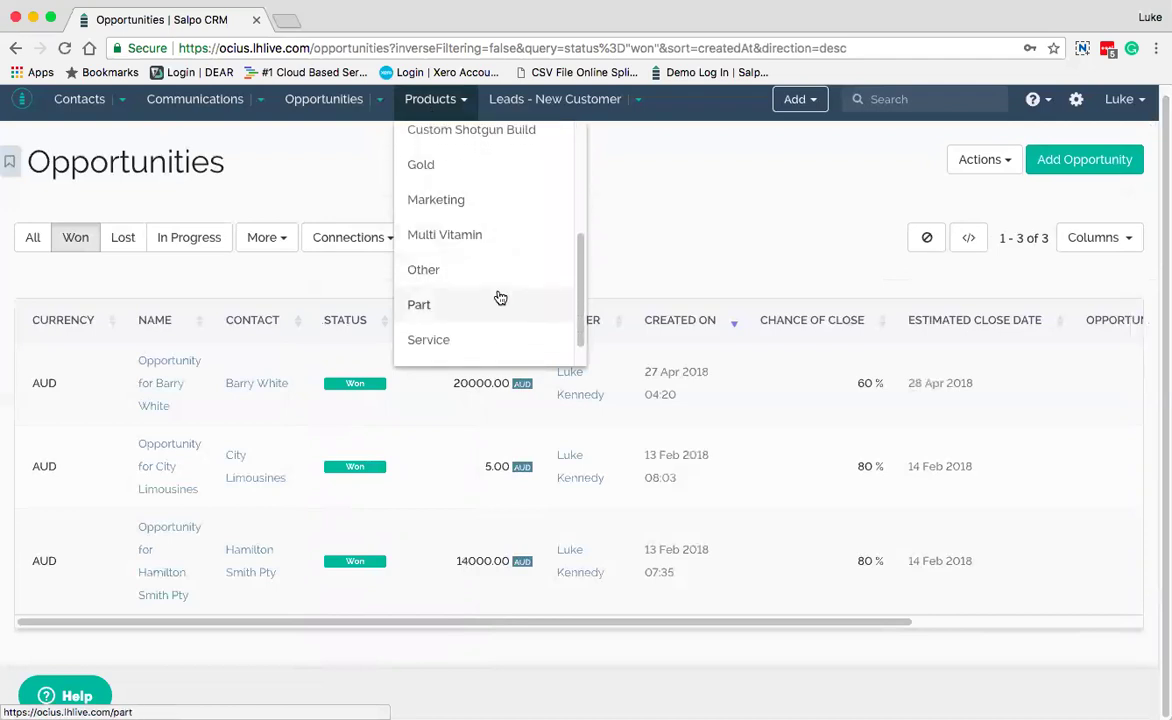
pyautogui.scroll(5, 500, 298)
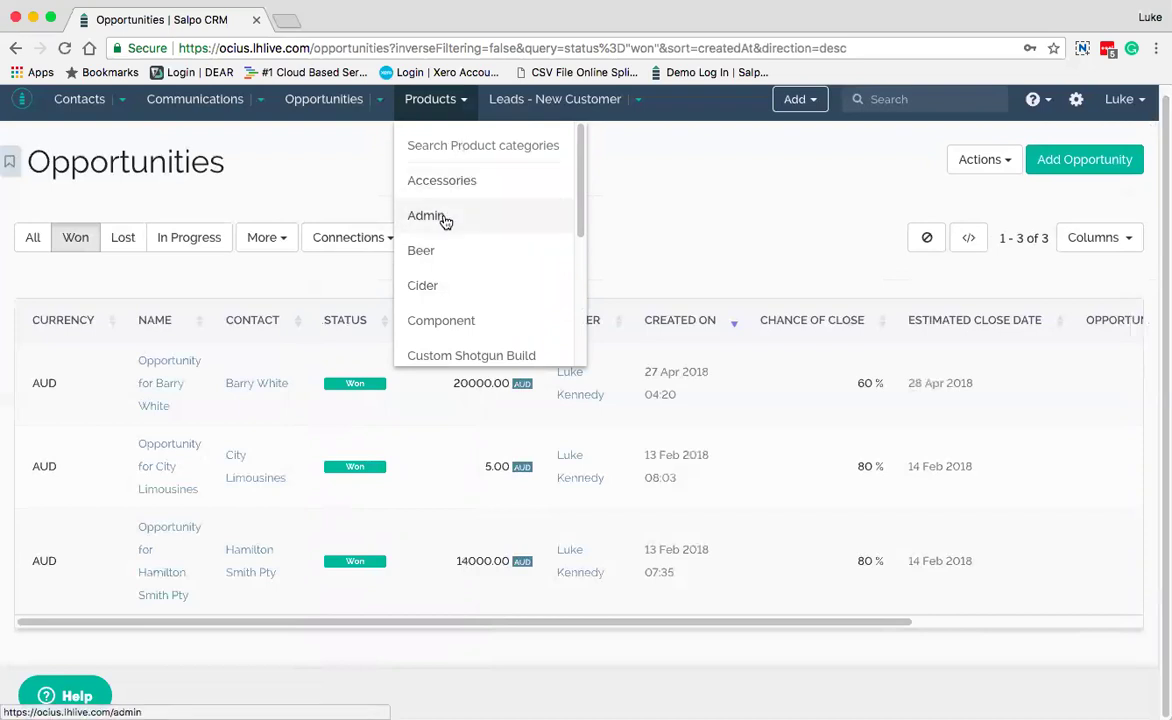
pyautogui.scroll(-2, 471, 290)
pyautogui.scroll(-3, 471, 290)
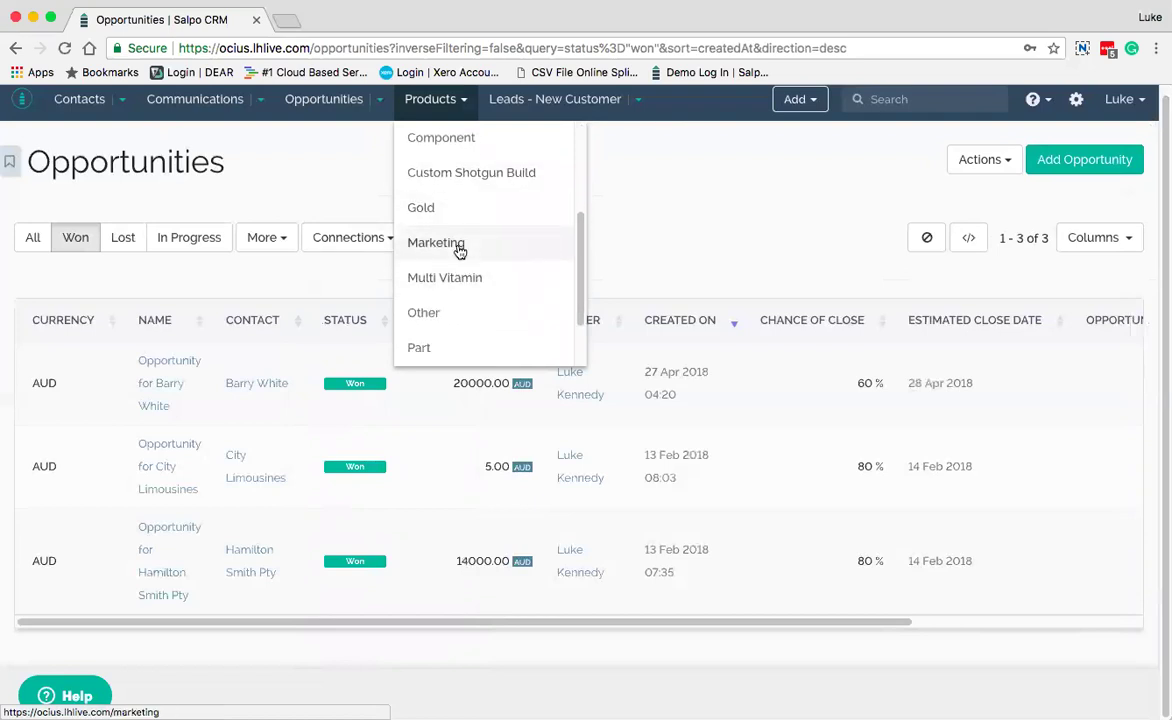
pyautogui.scroll(4, 460, 251)
# Show the Beer category's 10 products and browse its More filter fields
pyautogui.click(425, 202)
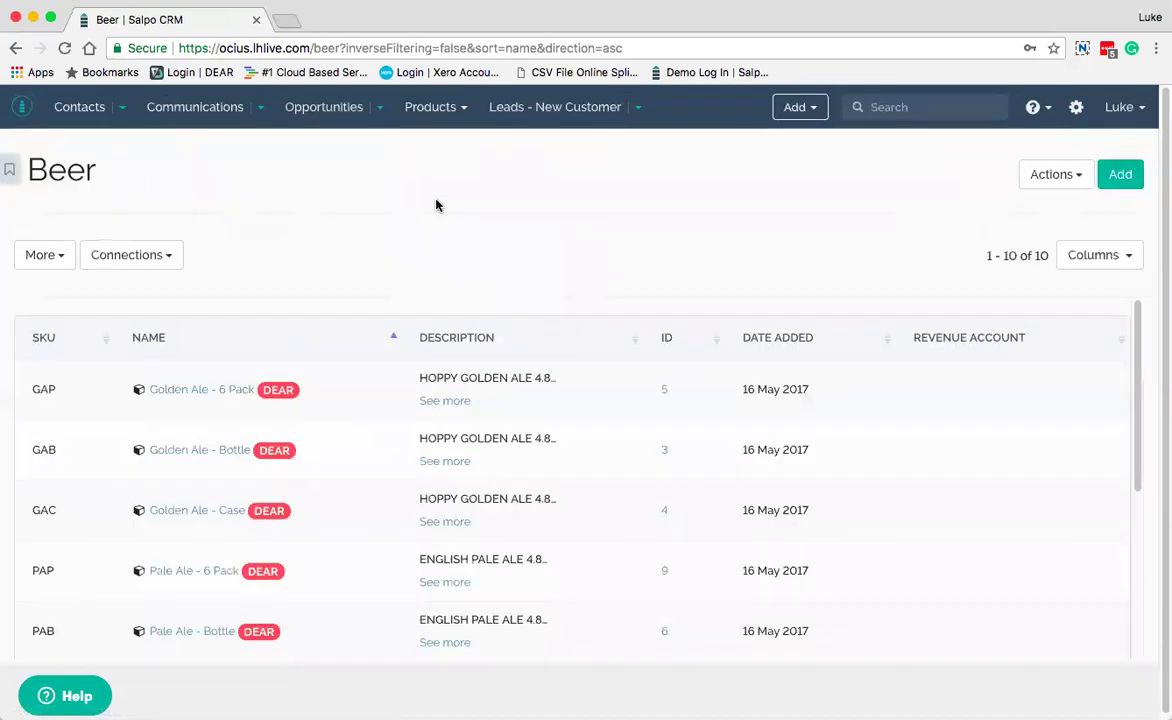
pyautogui.click(57, 256)
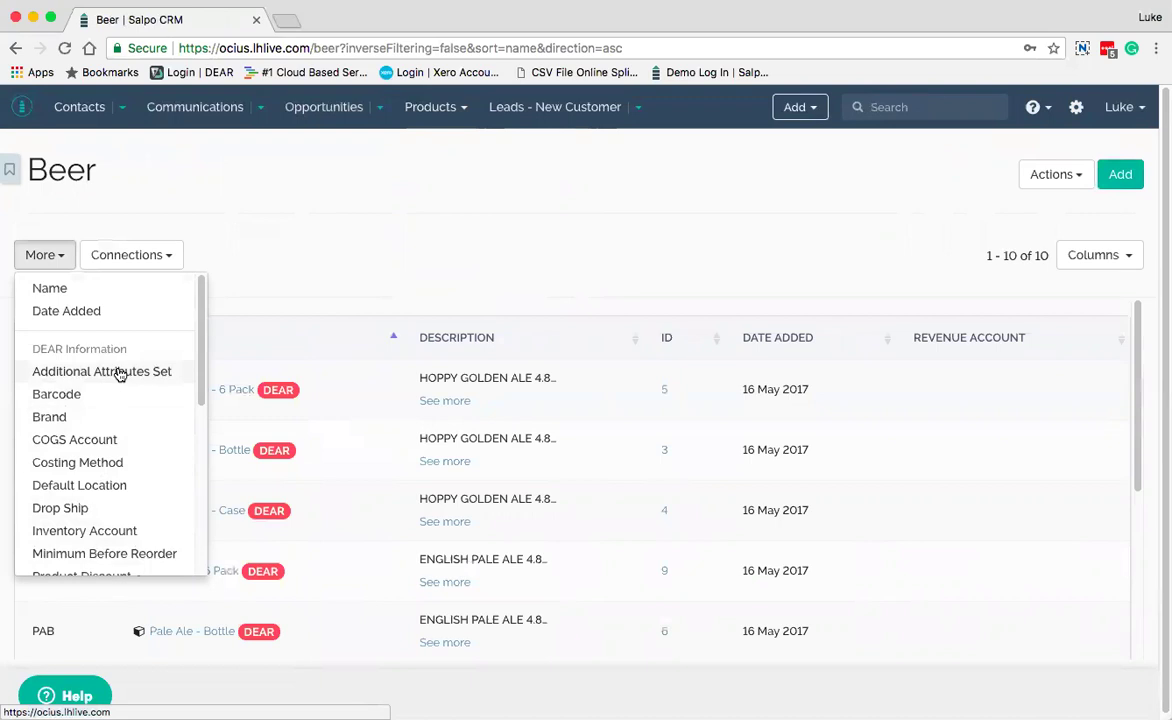
pyautogui.scroll(-2, 116, 480)
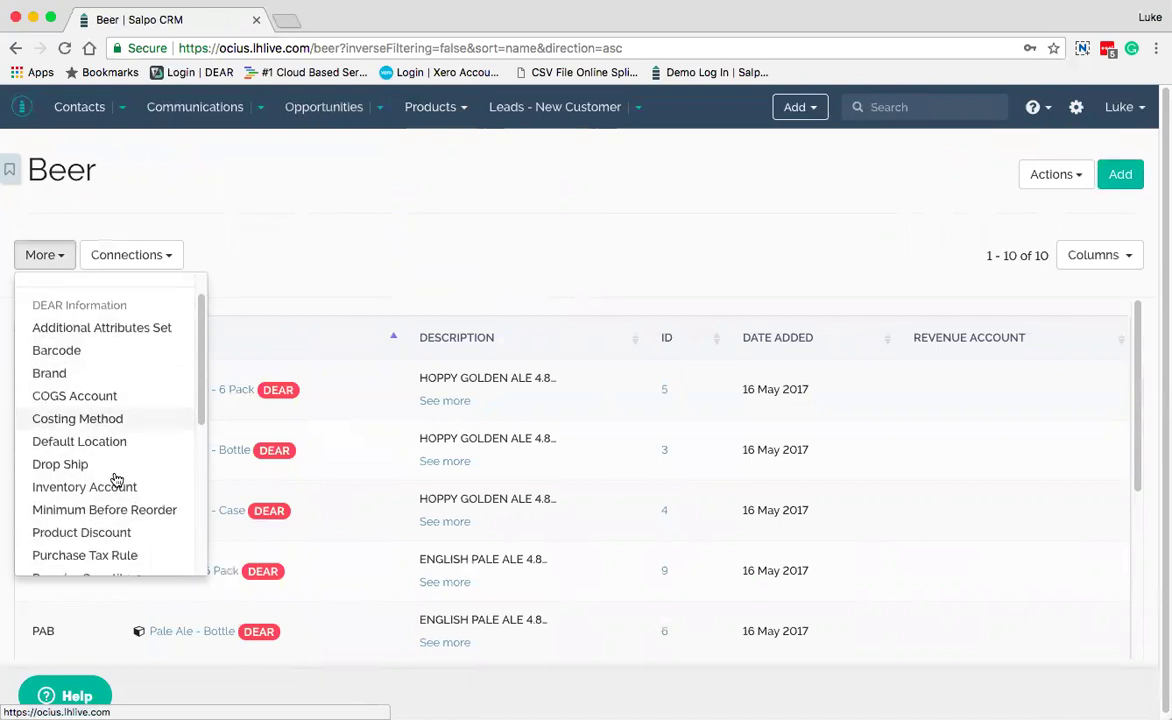
pyautogui.scroll(-1, 116, 480)
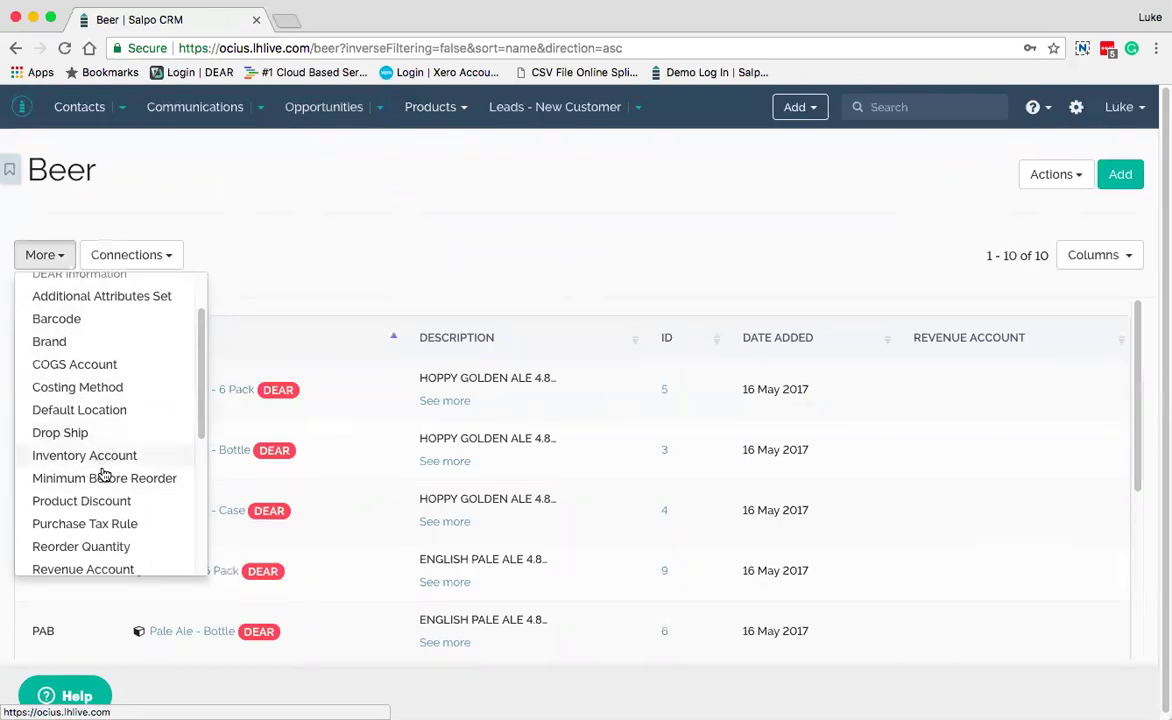
pyautogui.scroll(-1, 112, 480)
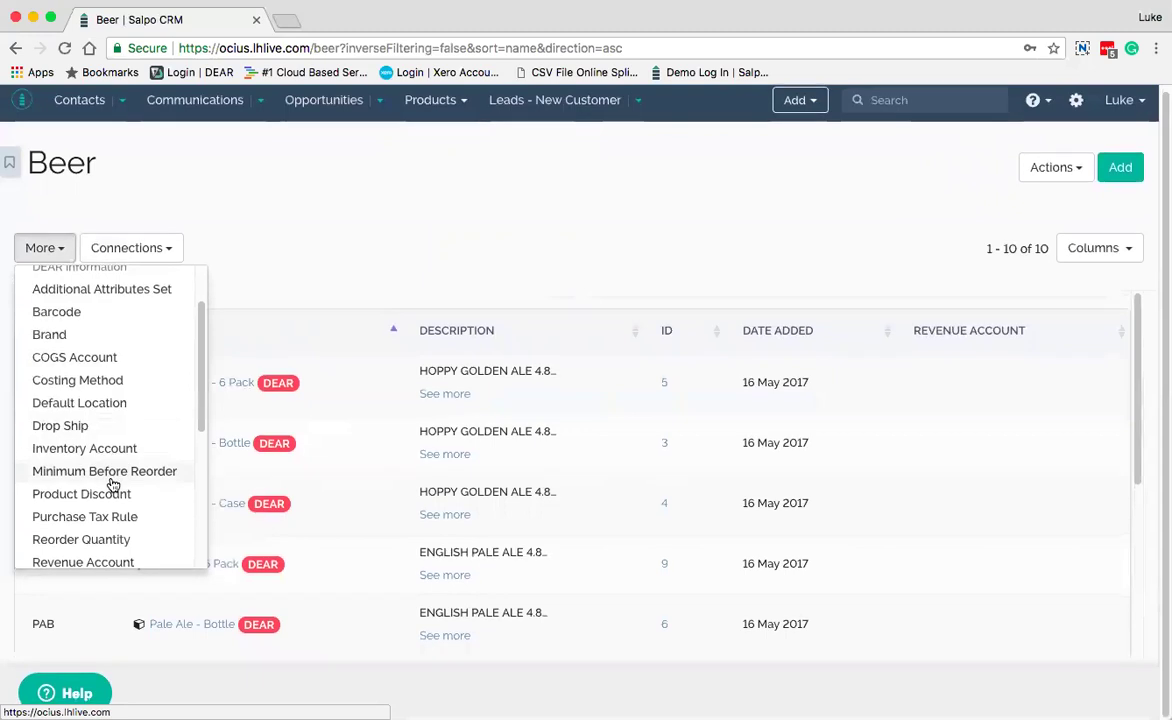
pyautogui.scroll(-3, 112, 495)
pyautogui.scroll(-3, 113, 513)
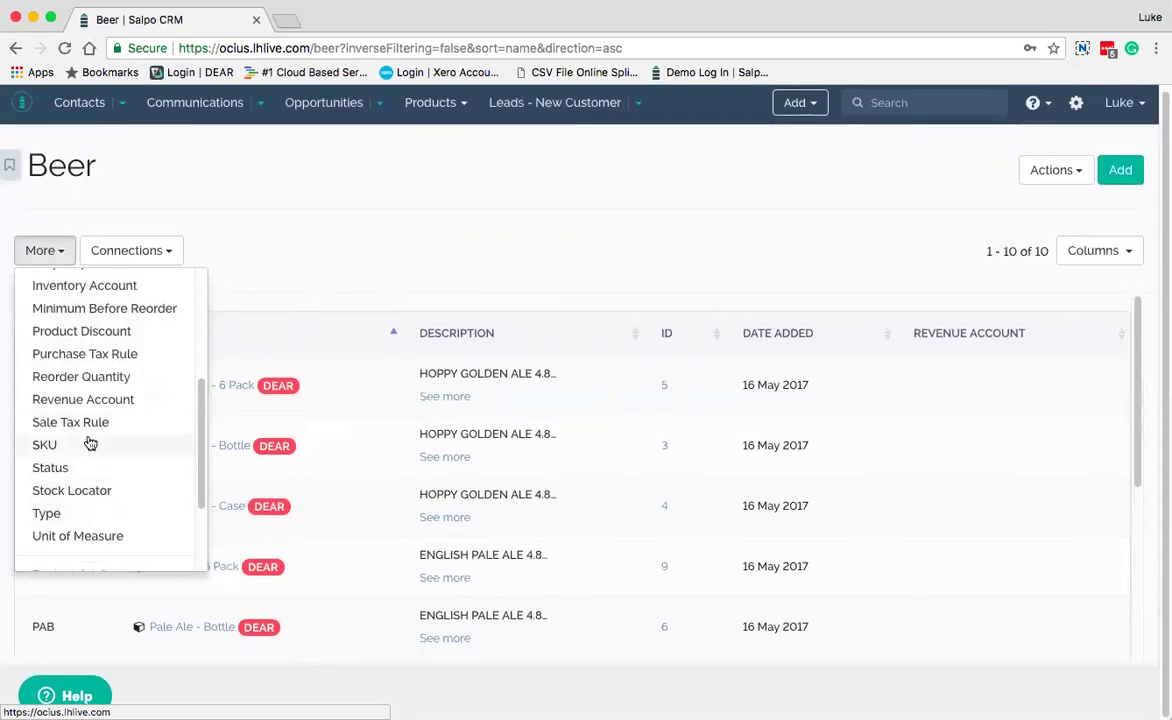
pyautogui.click(301, 237)
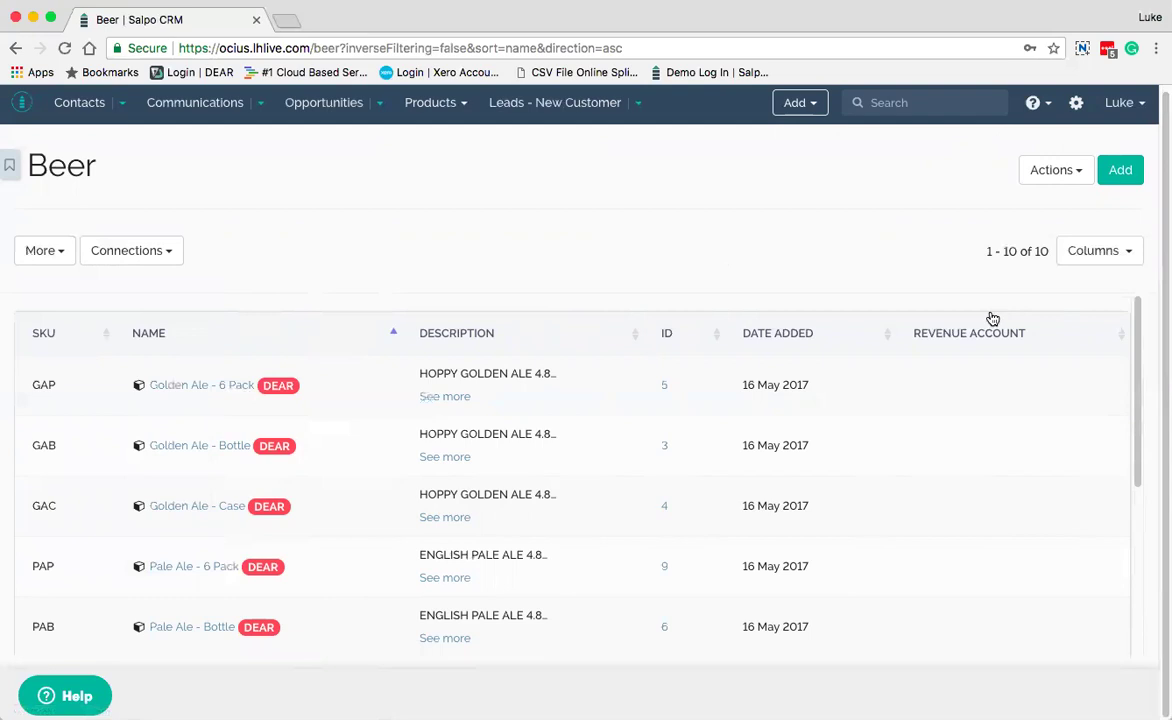
pyautogui.click(1131, 251)
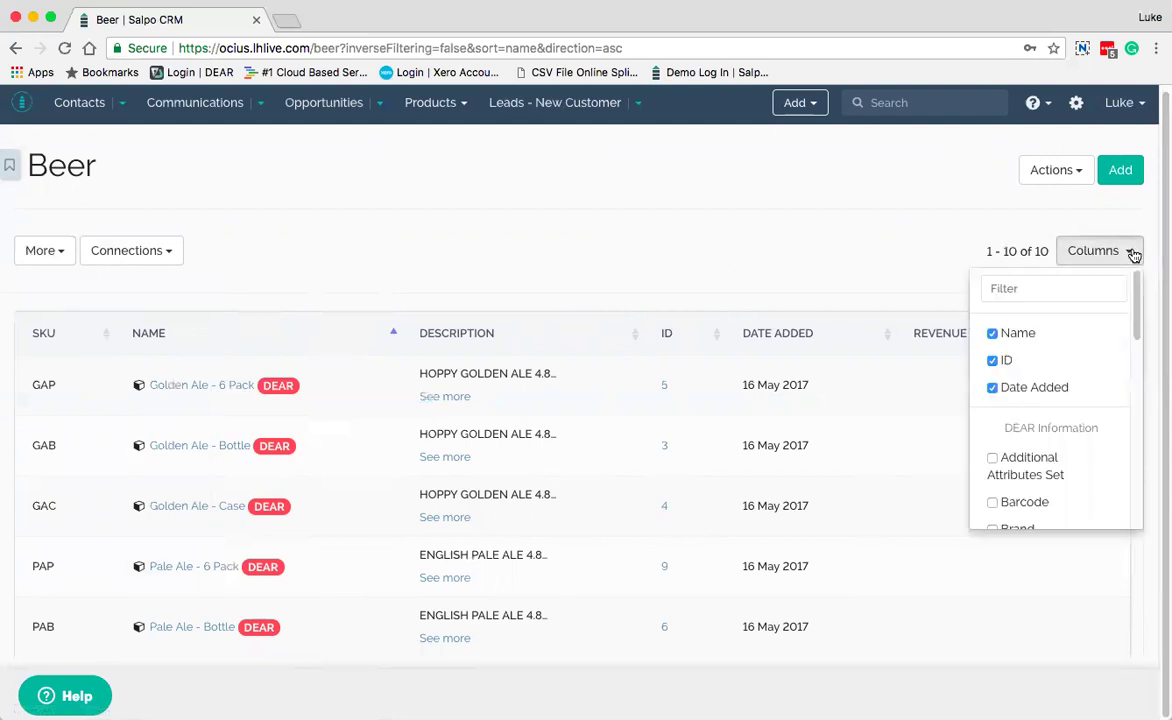
pyautogui.scroll(-3, 1037, 450)
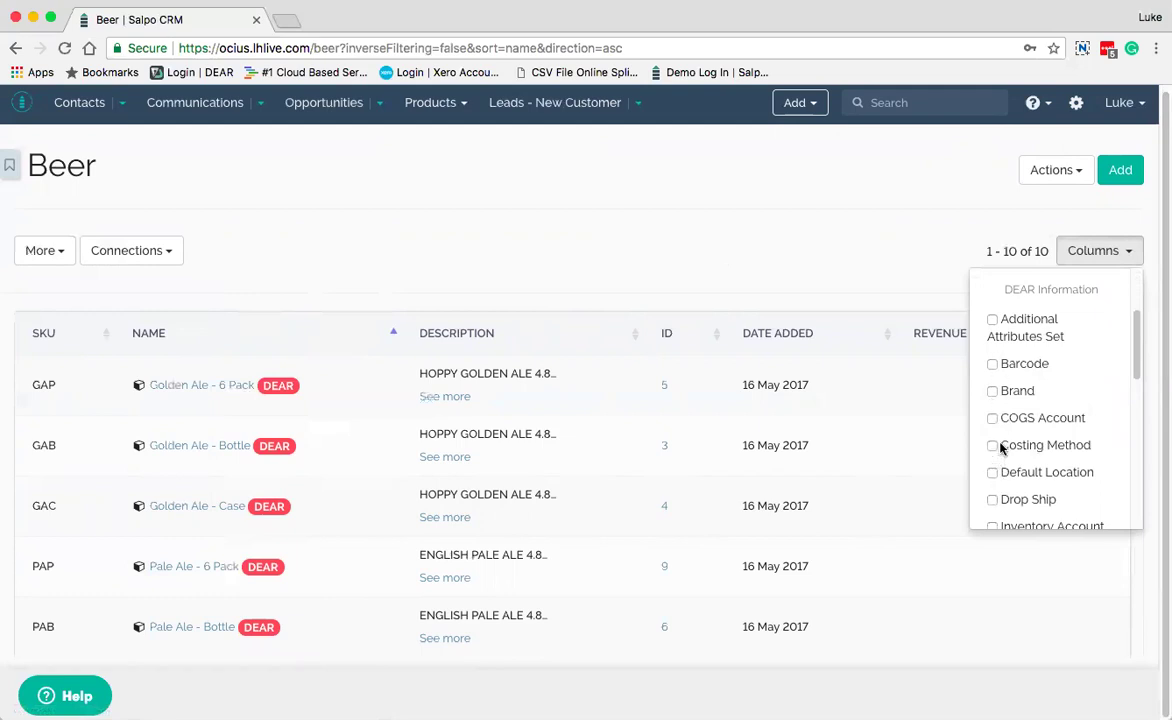
pyautogui.click(869, 273)
pyautogui.click(1078, 176)
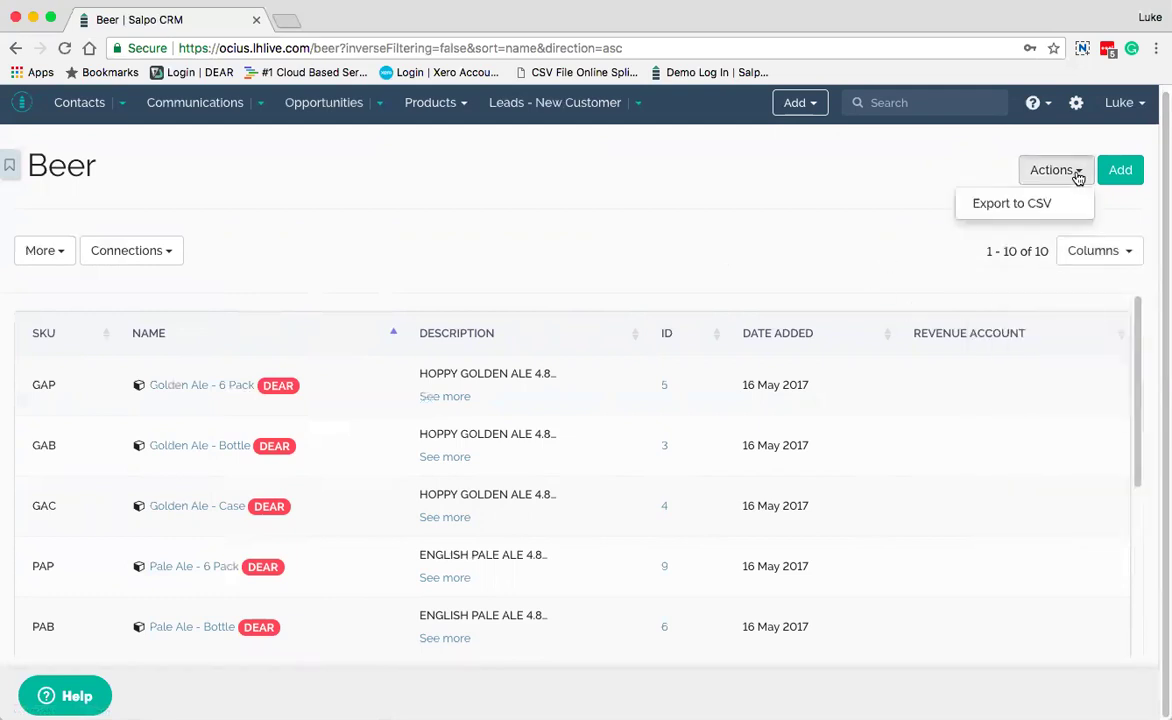
pyautogui.click(1060, 171)
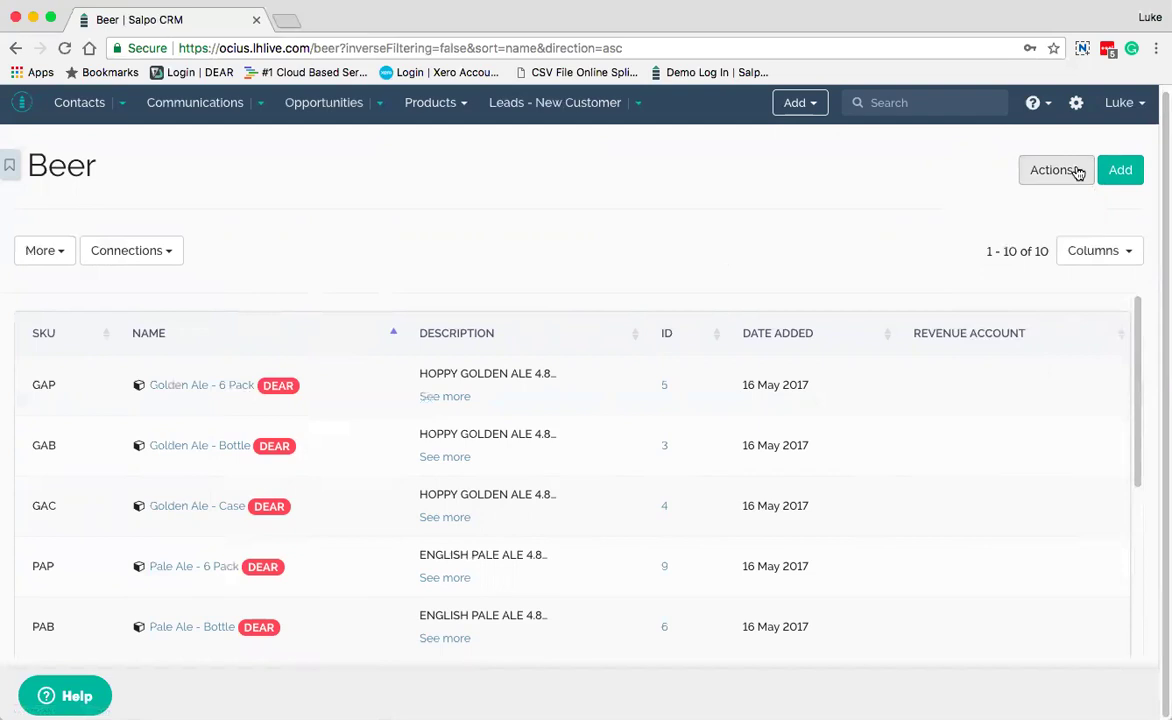
pyautogui.click(57, 248)
pyautogui.click(57, 249)
pyautogui.click(9, 164)
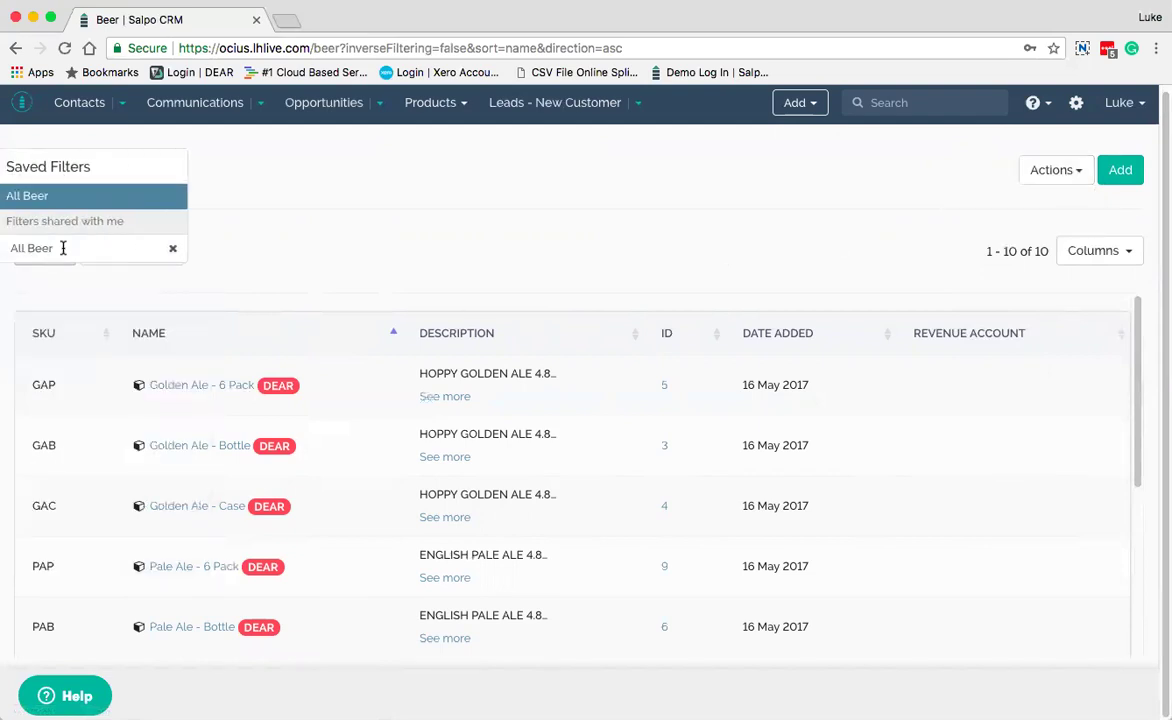
pyautogui.click(262, 192)
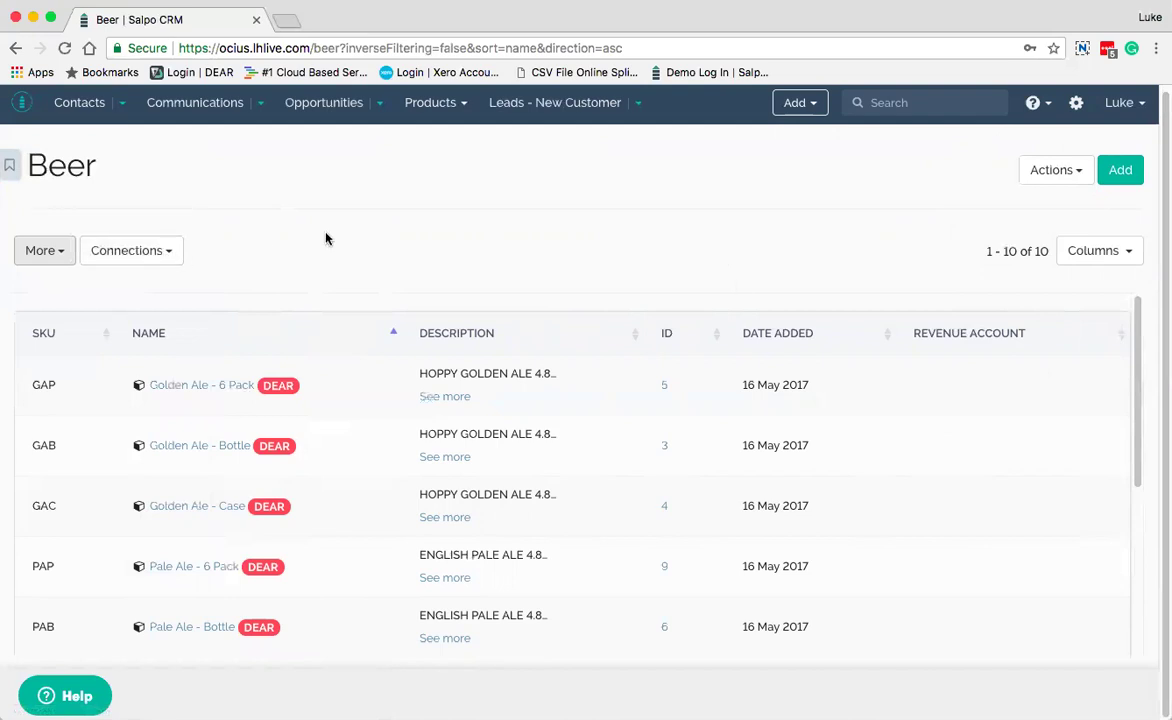
pyautogui.click(1122, 173)
pyautogui.scroll(1, 612, 158)
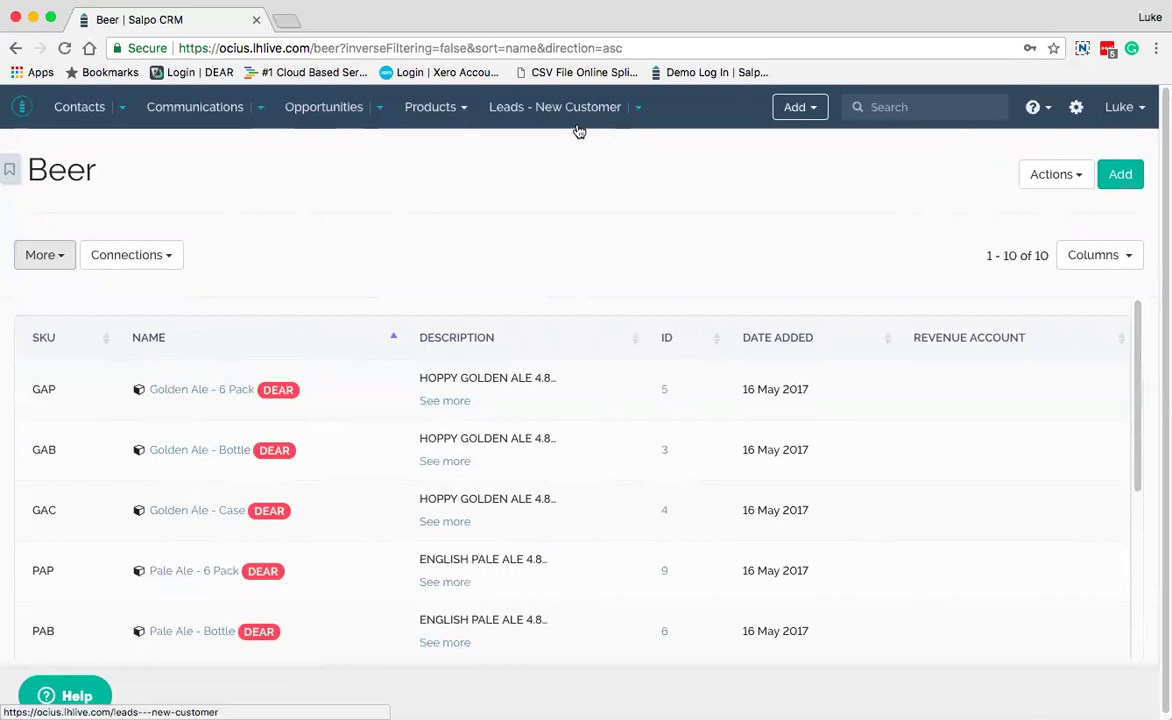
# Show the Leads - New Customer list, then the Trade Fairs list with Melbourne and Melbourne Trade Event
pyautogui.click(641, 112)
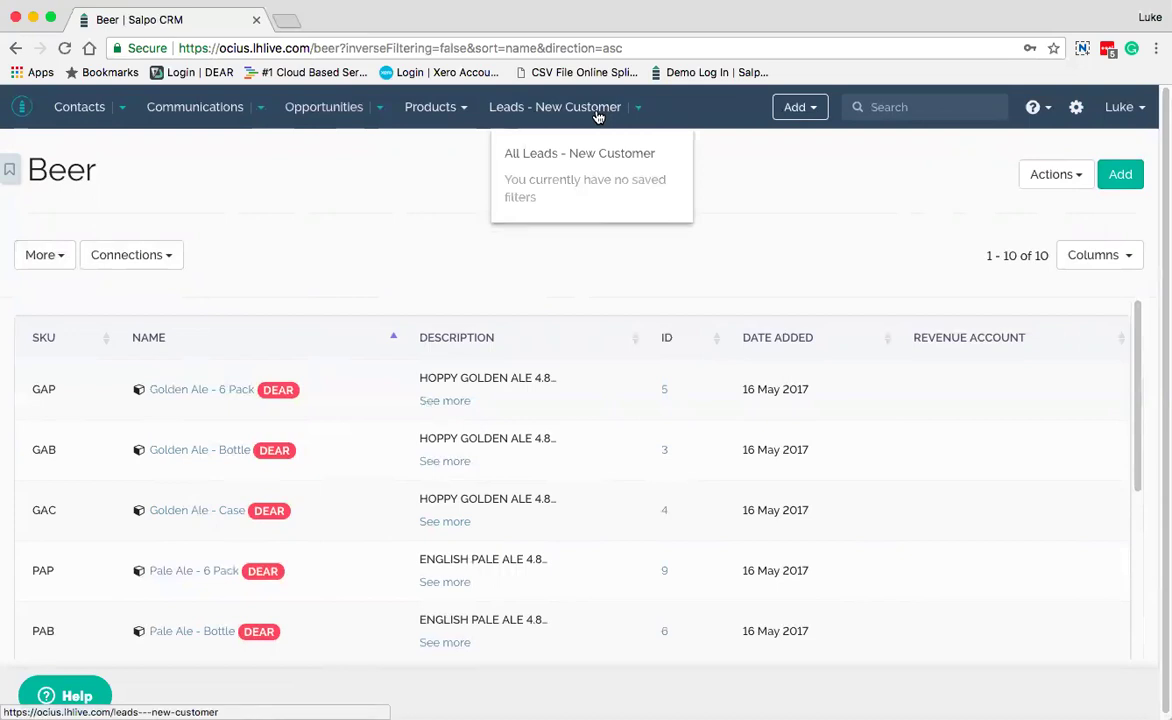
pyautogui.click(538, 107)
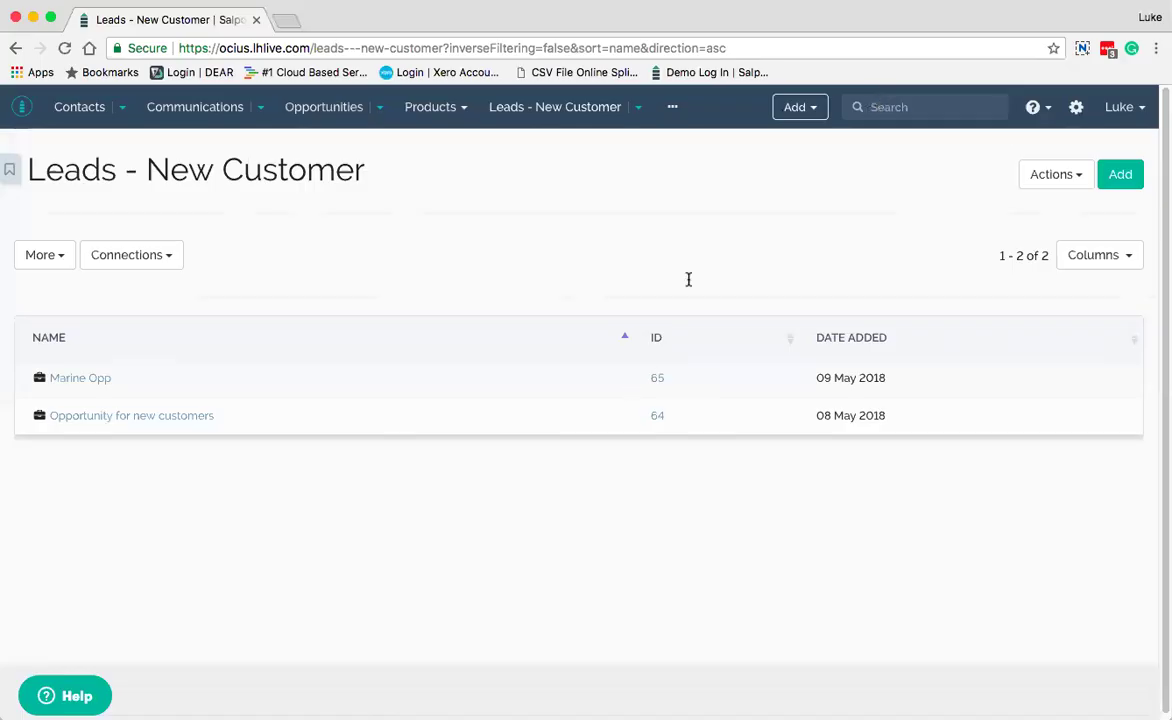
pyautogui.click(672, 107)
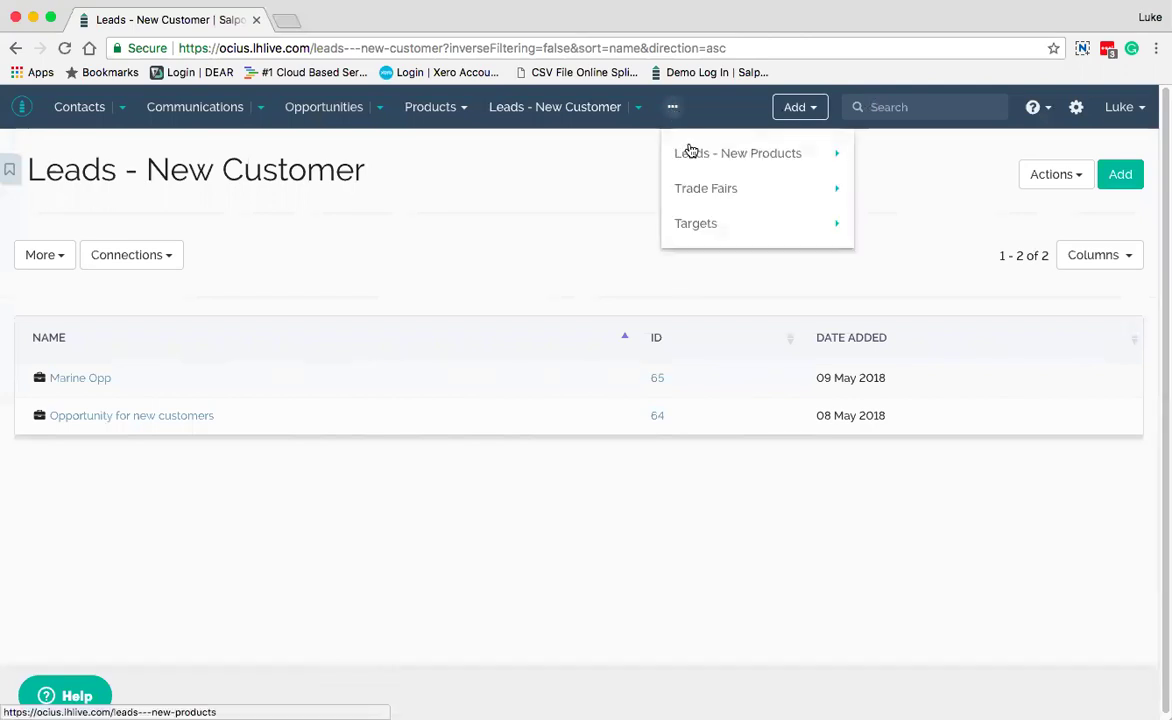
pyautogui.click(711, 197)
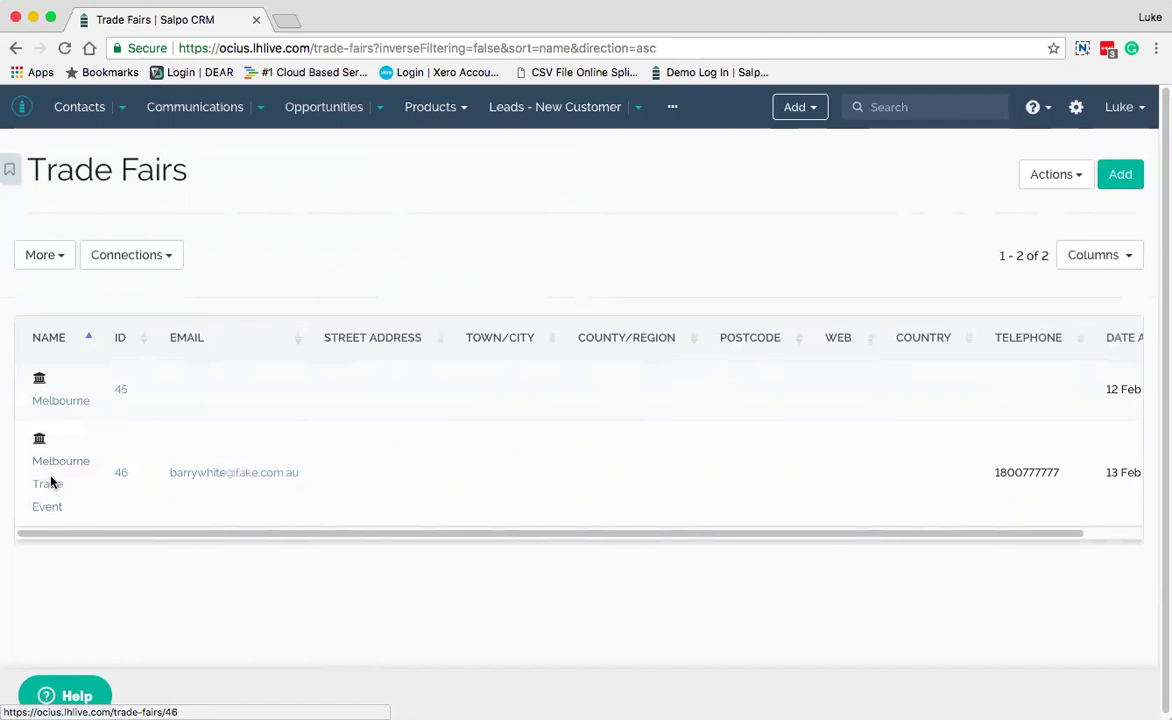
# Open the Melbourne Trade Event (TRADE46) record from the Trade Fairs list
pyautogui.click(49, 488)
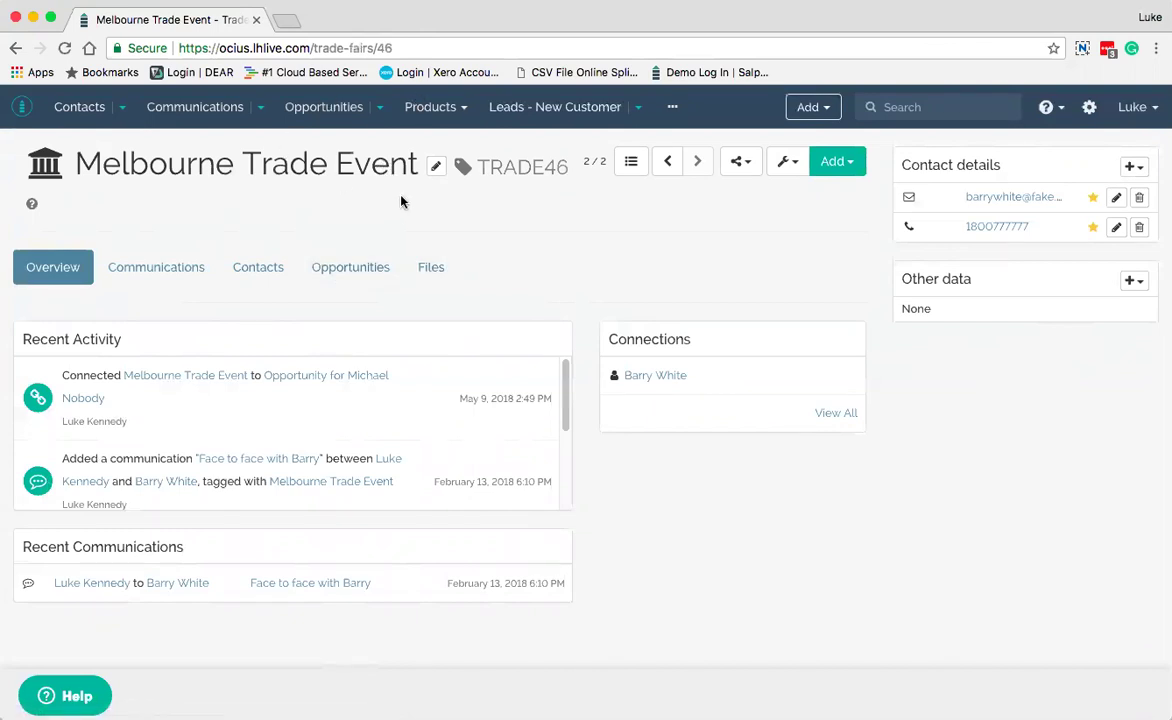
# Show the trade fair's linked opportunity opp24 at 20,000.00 AUD and check the Add options
pyautogui.click(366, 270)
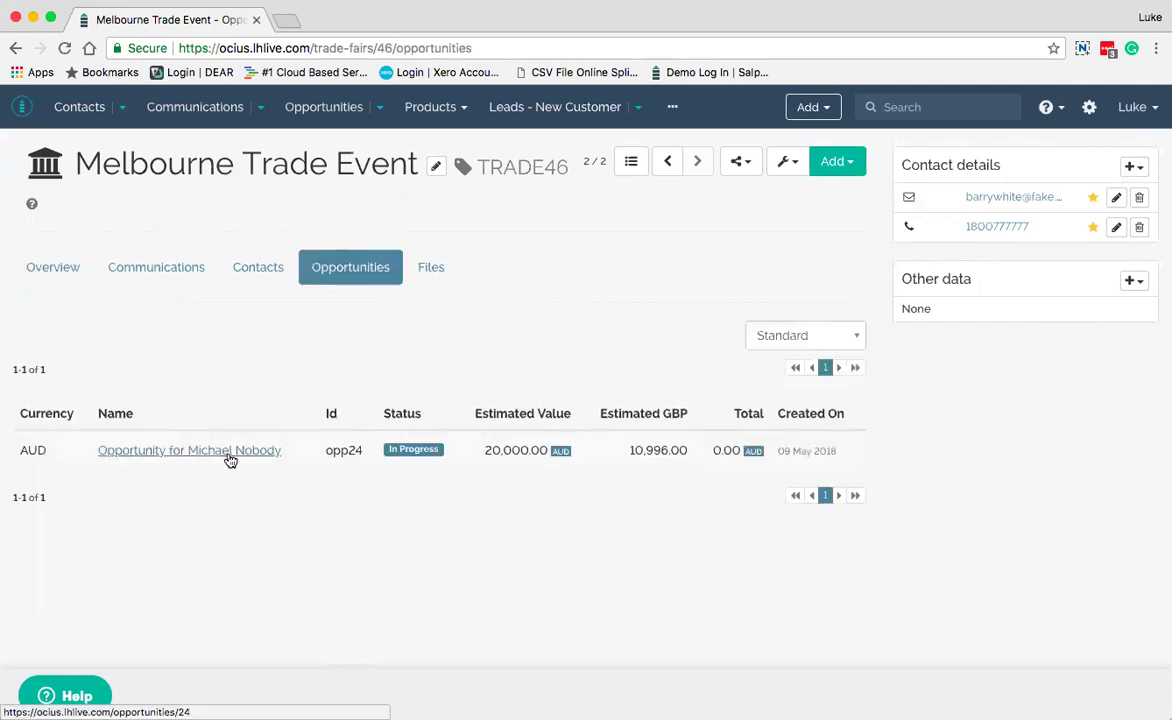
pyautogui.click(850, 162)
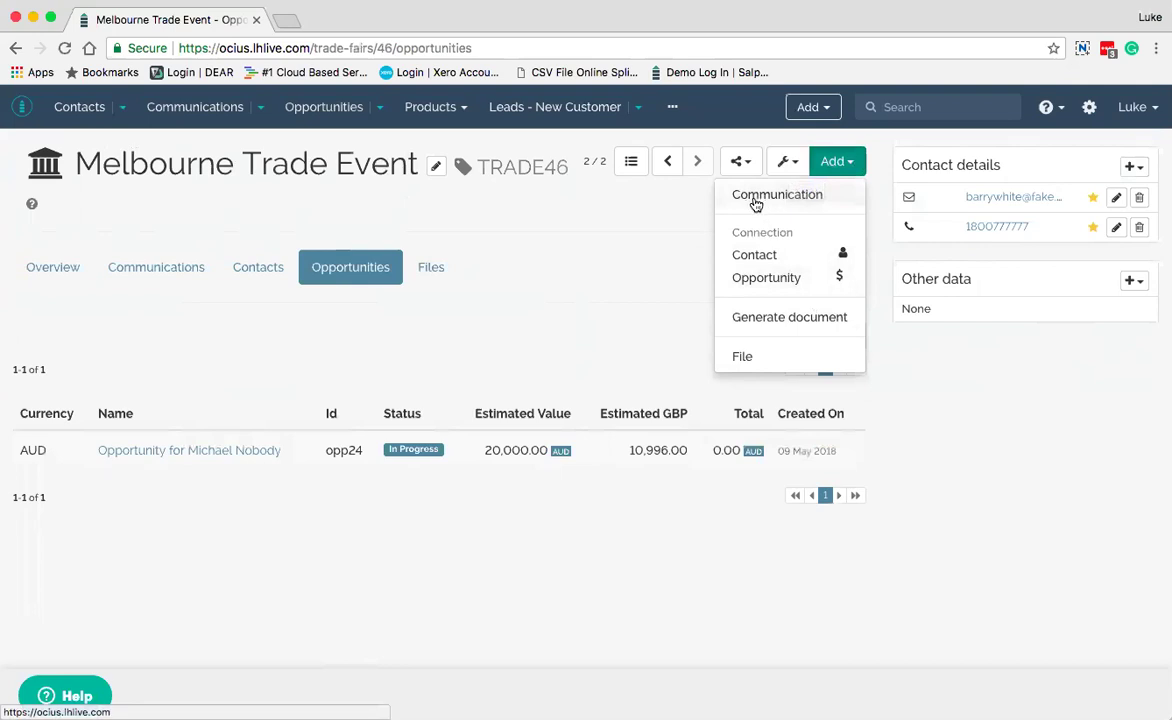
pyautogui.click(566, 314)
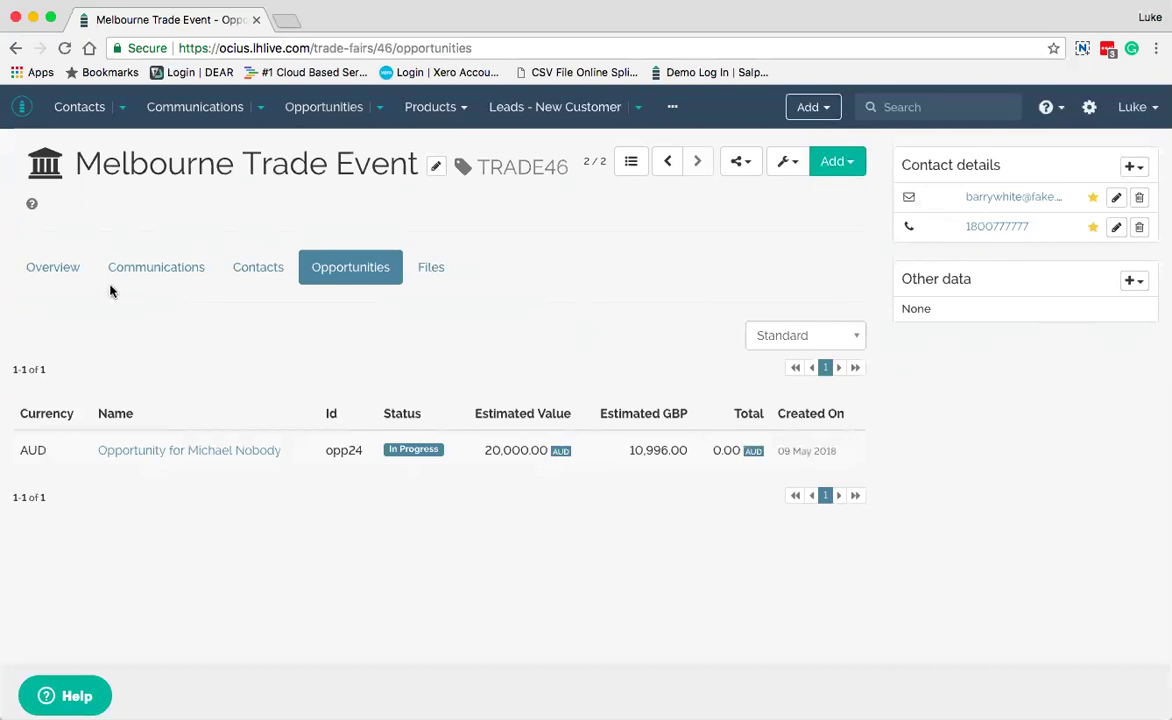
# Review Melbourne Trade Event's Overview, Communications, Contacts, Opportunities and empty Files sections
pyautogui.click(52, 271)
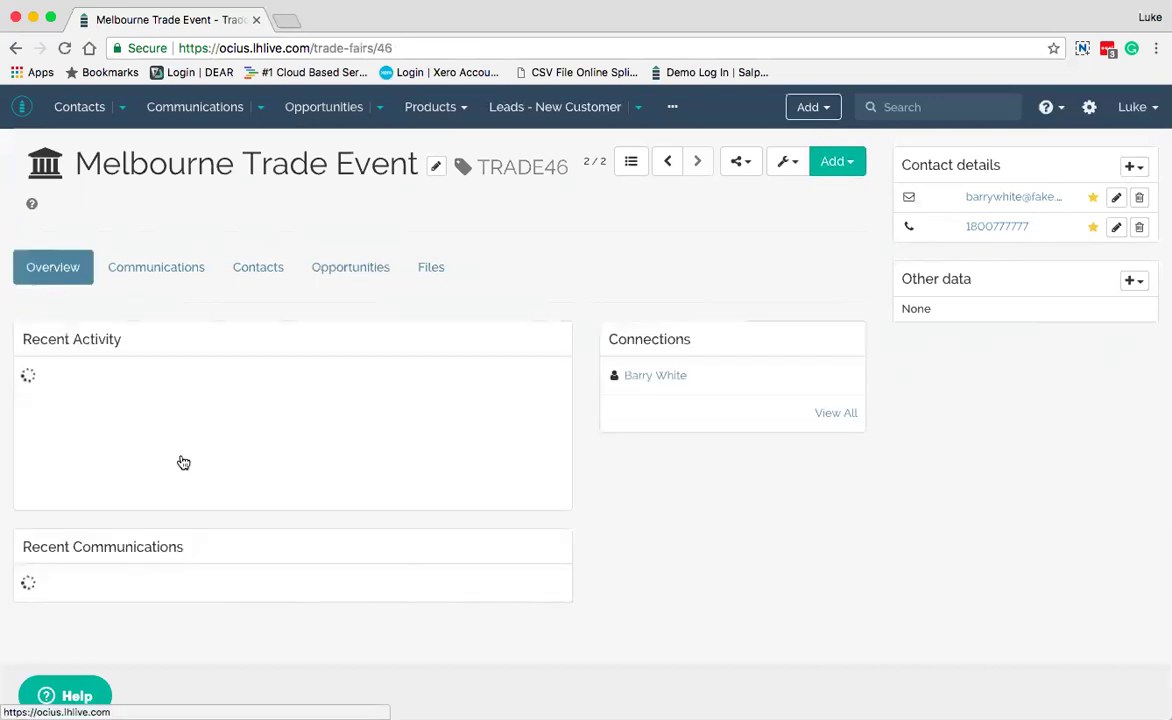
pyautogui.click(168, 279)
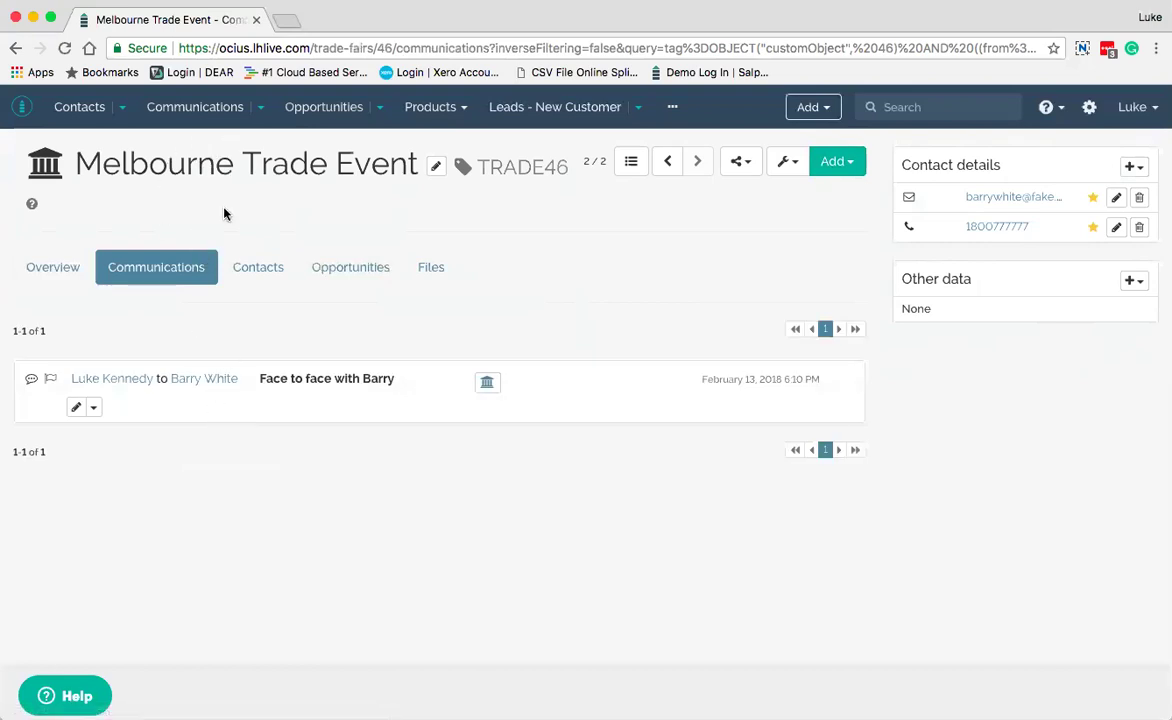
pyautogui.click(258, 272)
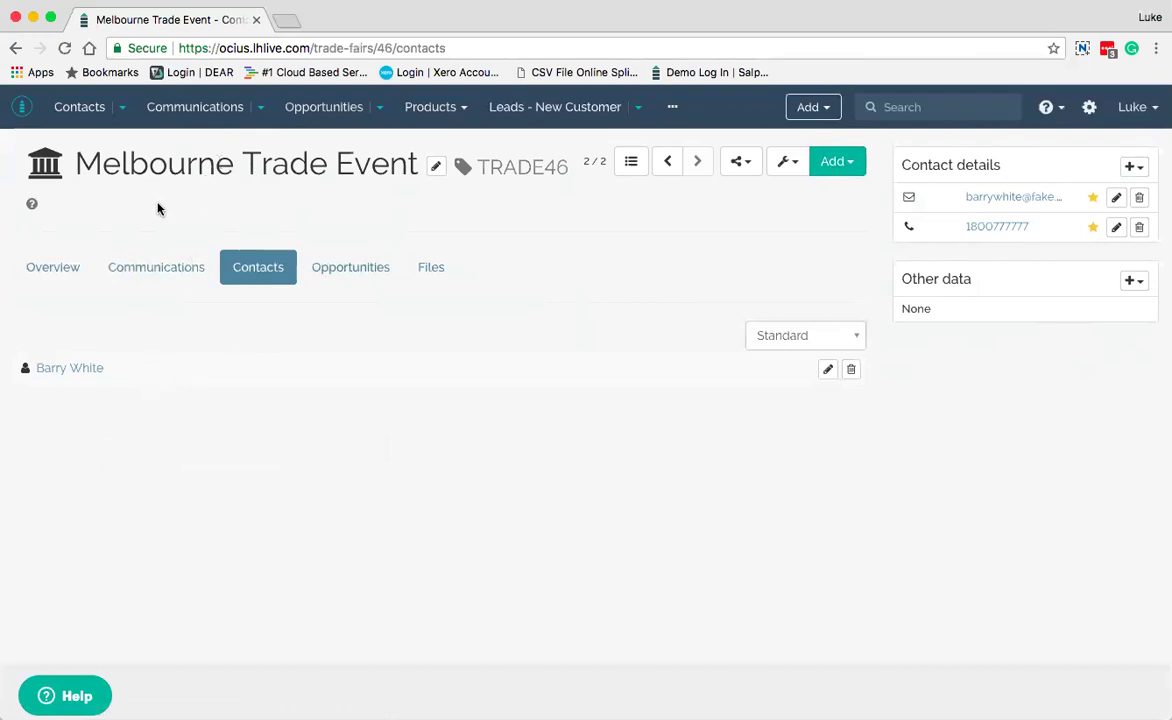
pyautogui.click(352, 280)
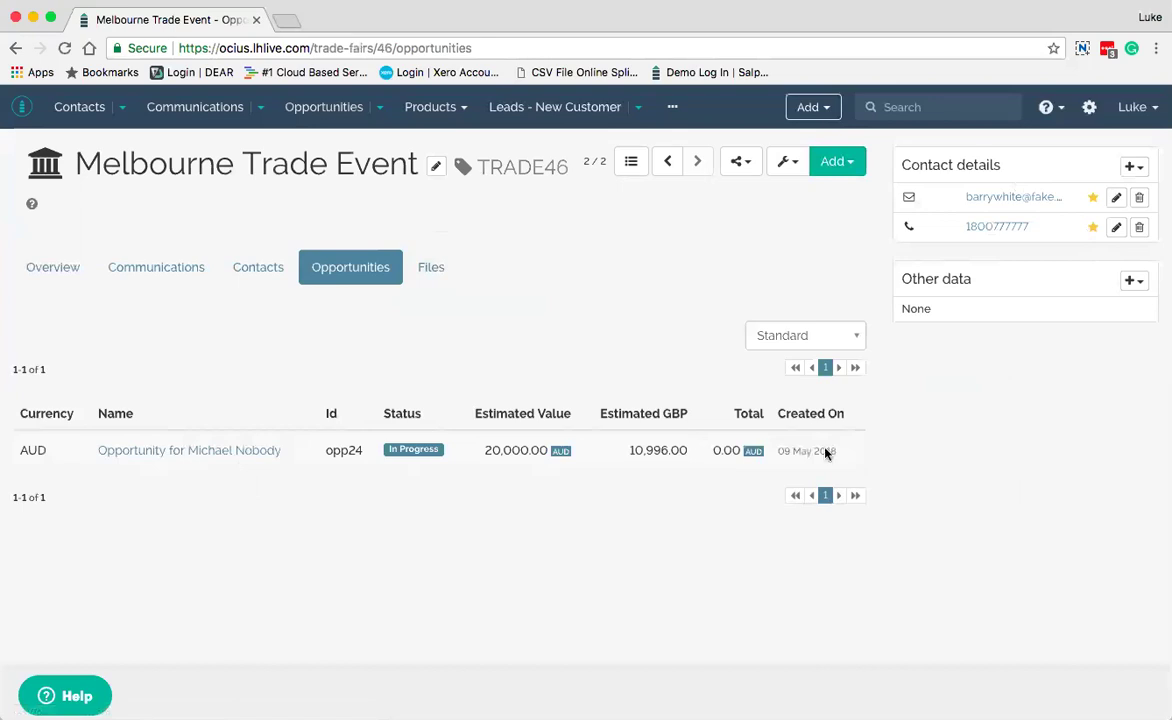
pyautogui.click(422, 265)
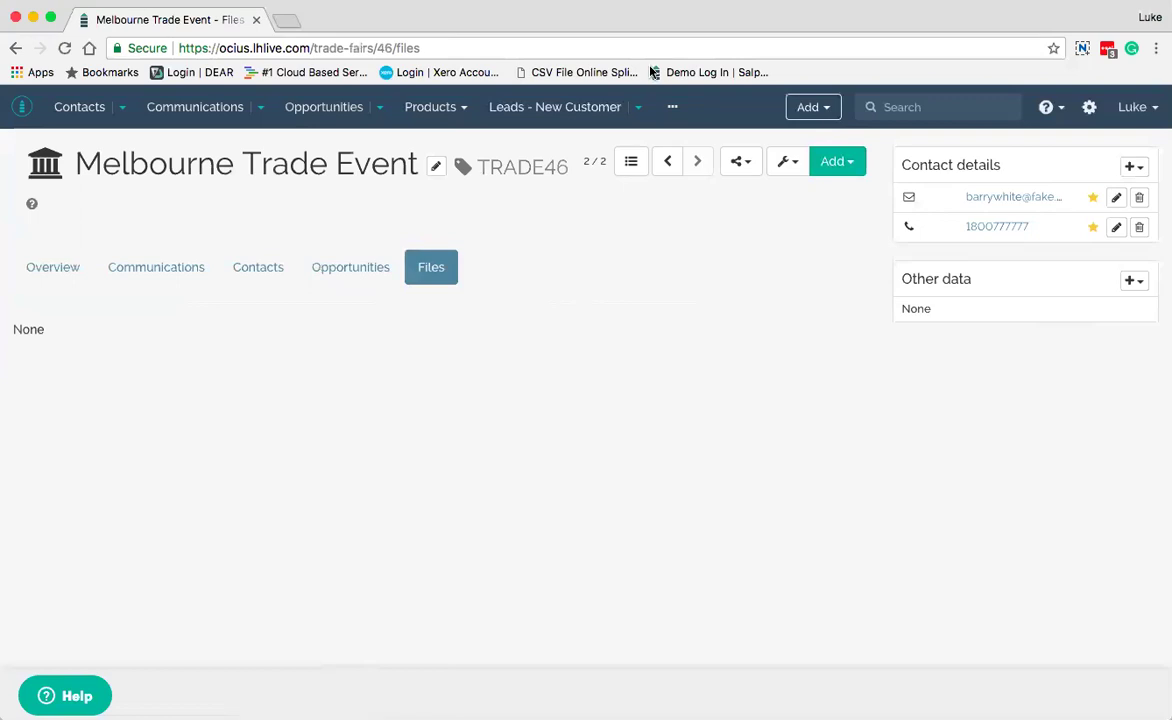
pyautogui.click(671, 107)
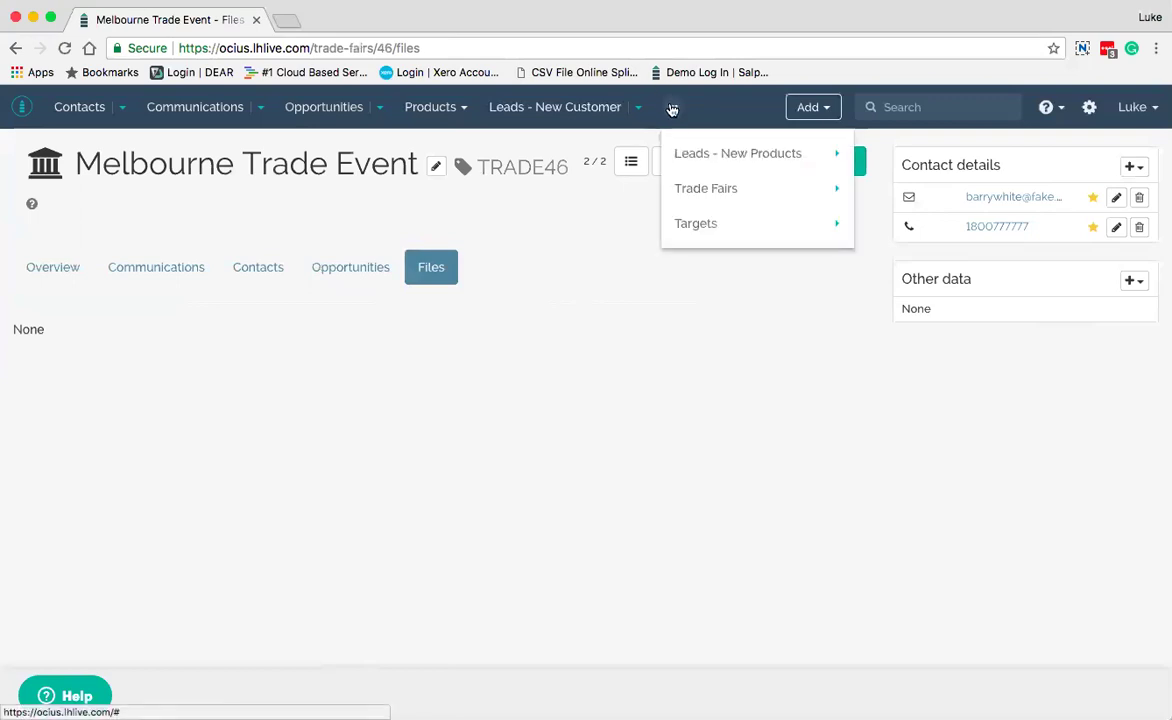
# Open the Targets list and the Quarterly Sales Target dashboard
pyautogui.click(696, 224)
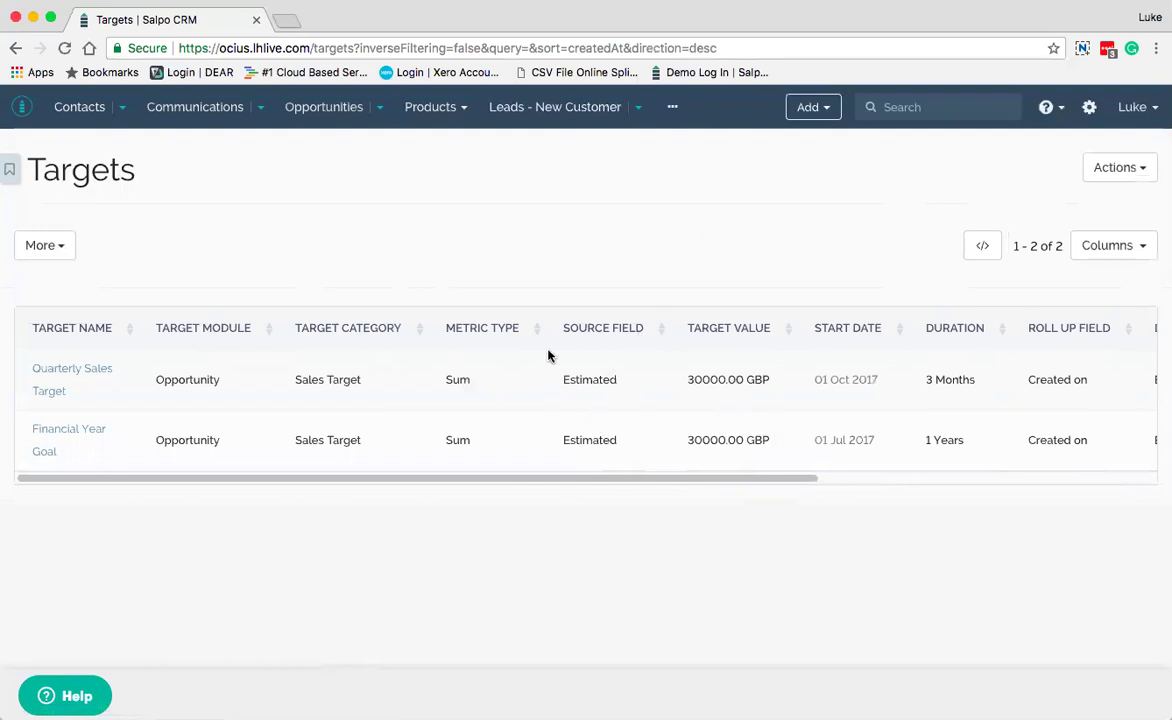
pyautogui.click(75, 380)
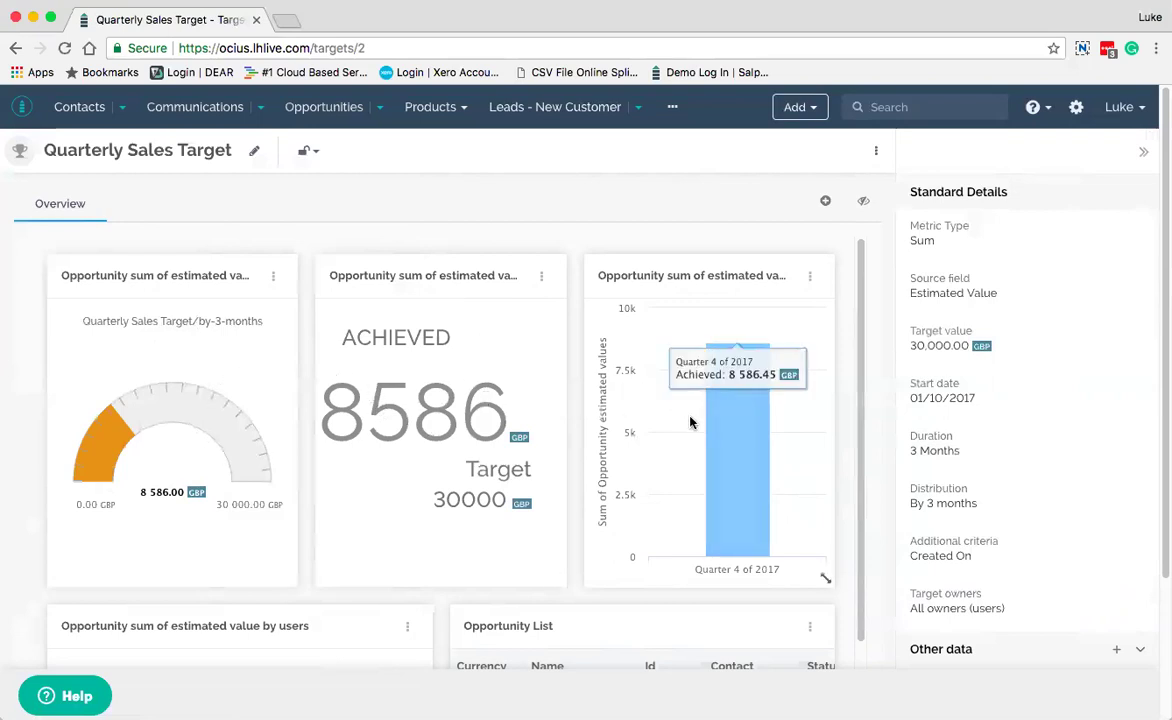
# Scroll through the Quarterly Sales Target dashboard and back up to its header
pyautogui.scroll(-5, 690, 420)
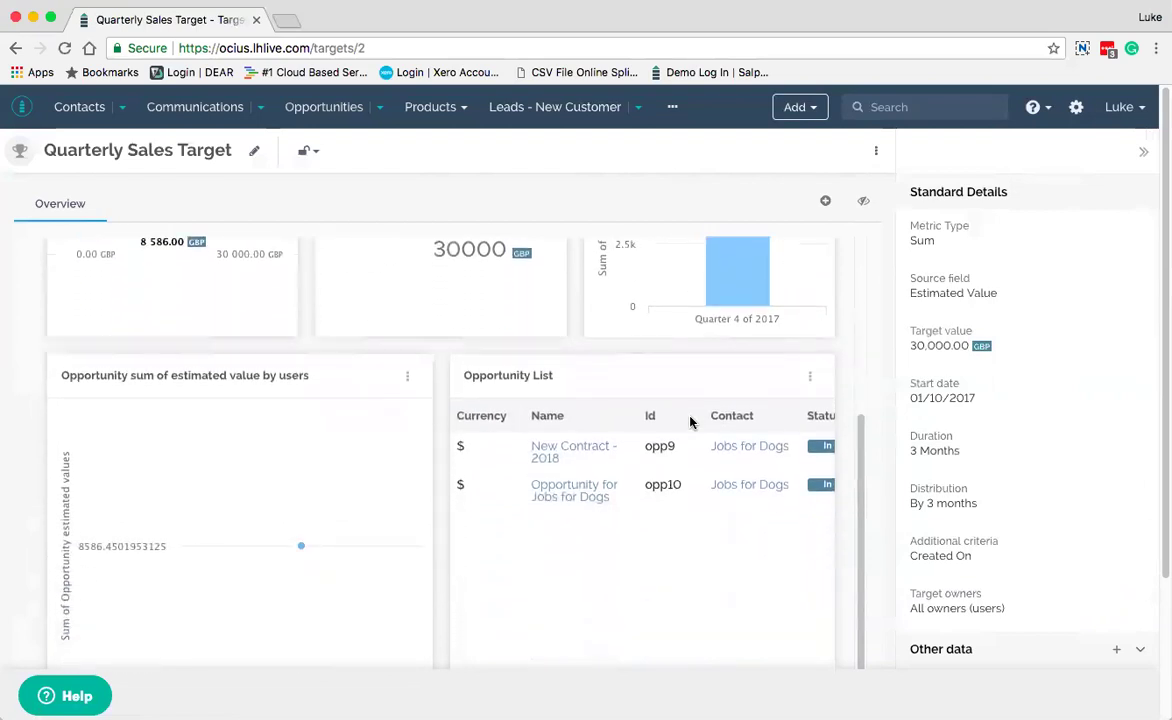
pyautogui.scroll(-3, 690, 422)
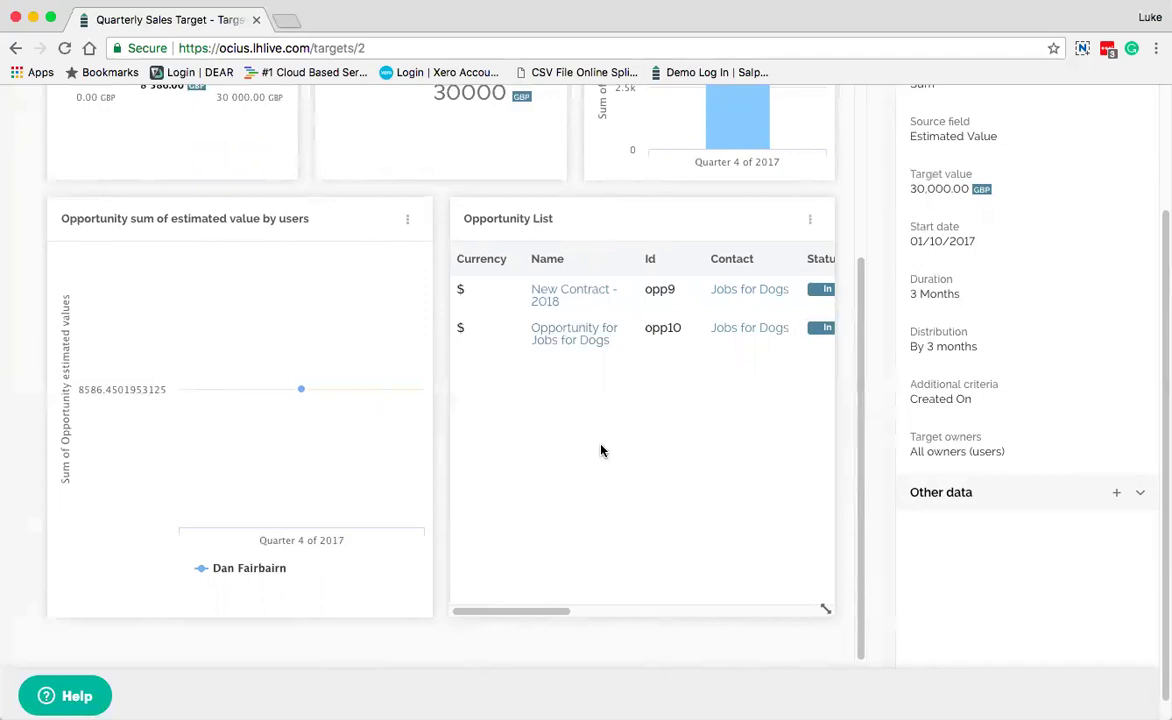
pyautogui.scroll(5, 601, 451)
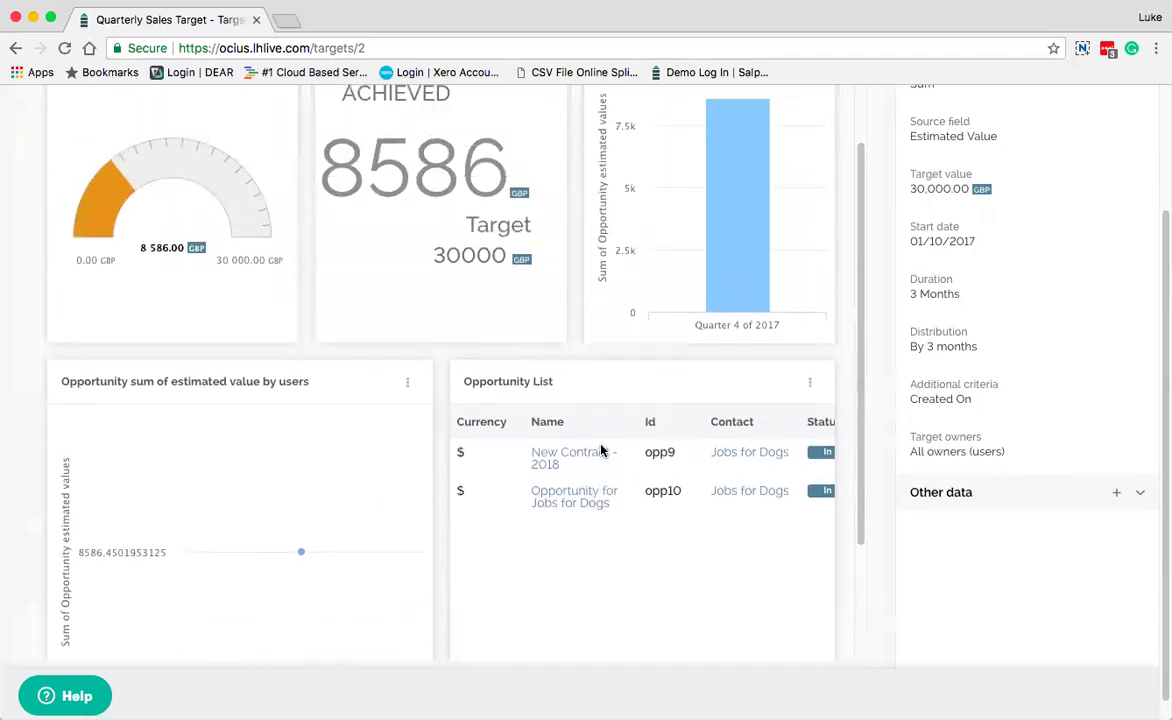
pyautogui.scroll(2, 601, 451)
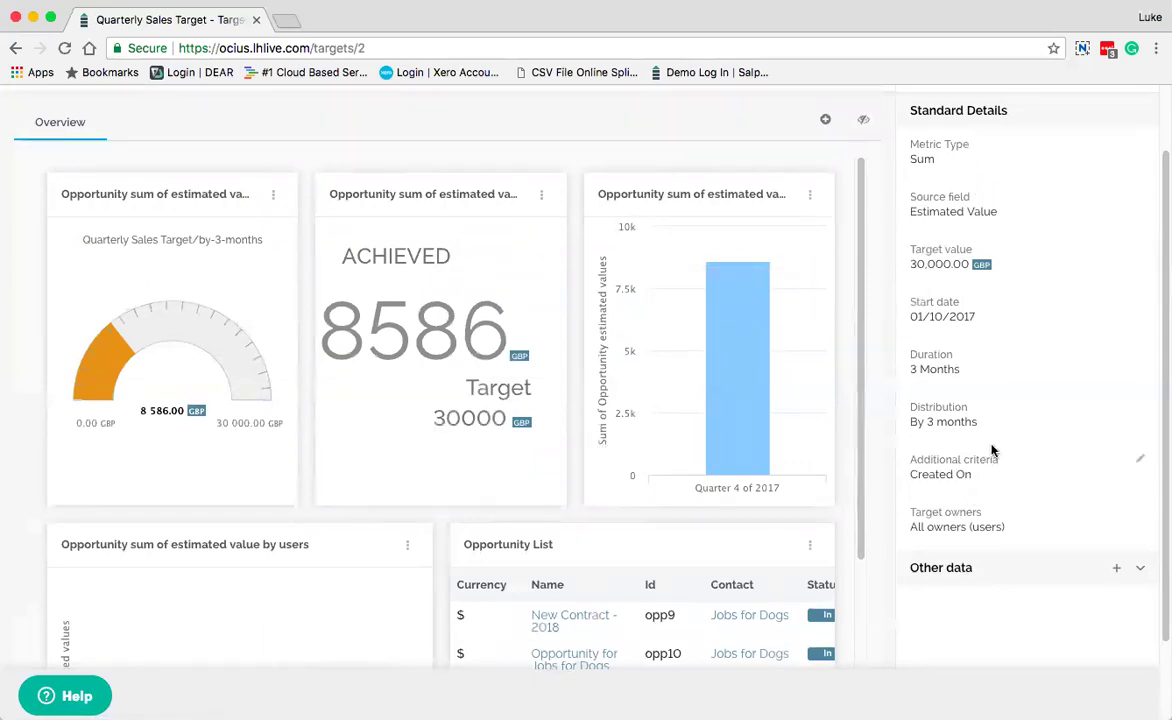
pyautogui.scroll(-2, 994, 450)
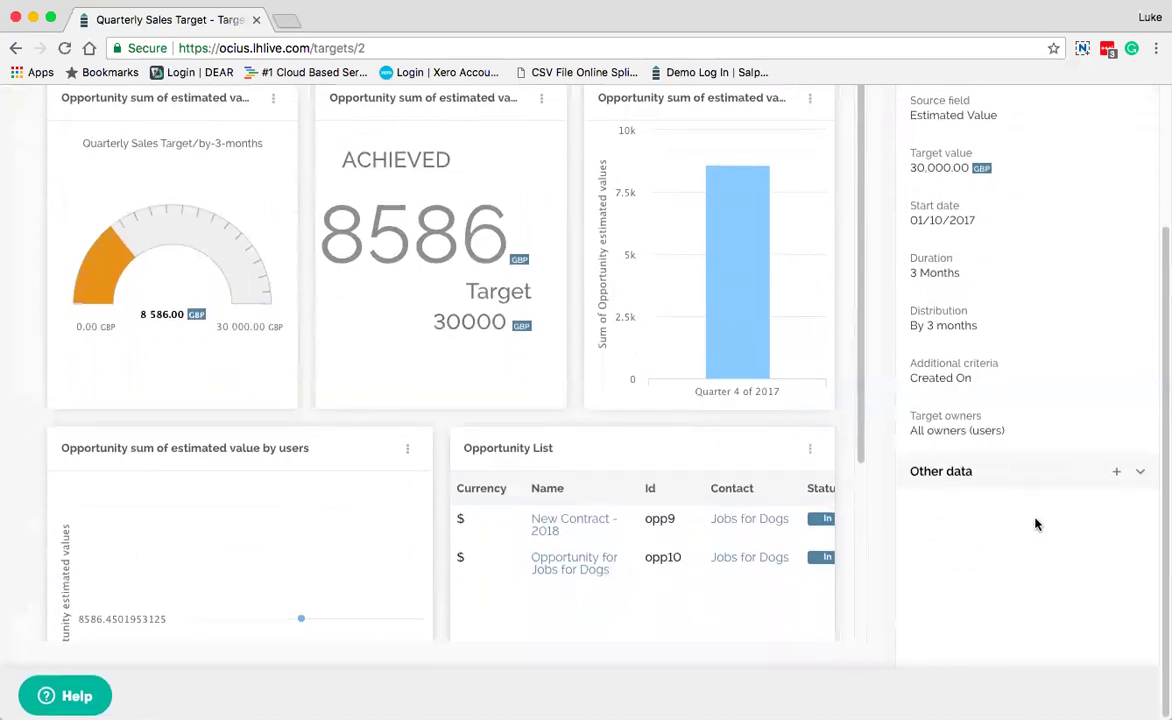
pyautogui.scroll(4, 1028, 524)
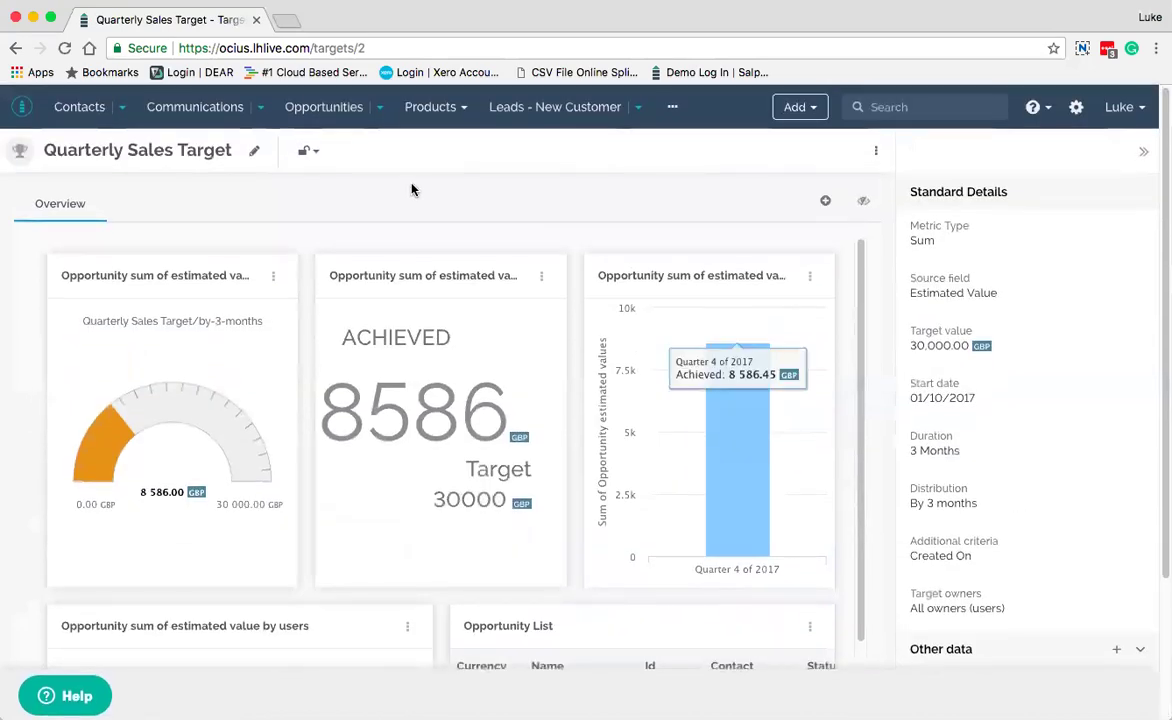
pyautogui.click(309, 153)
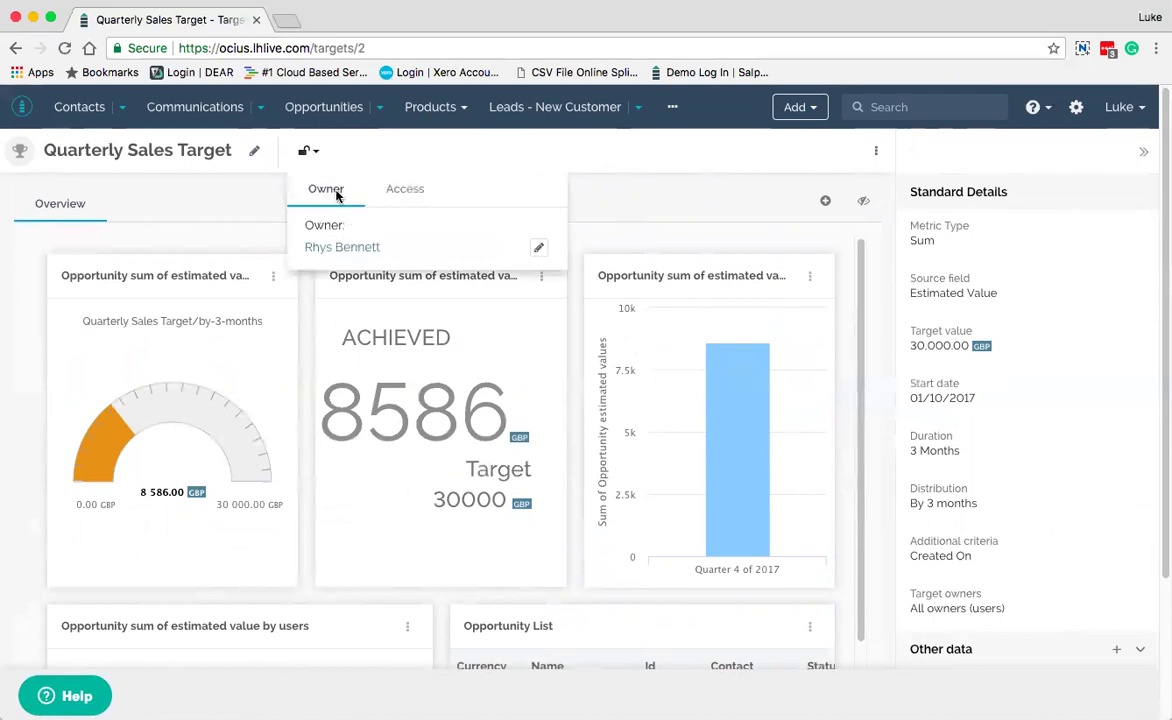
pyautogui.click(404, 190)
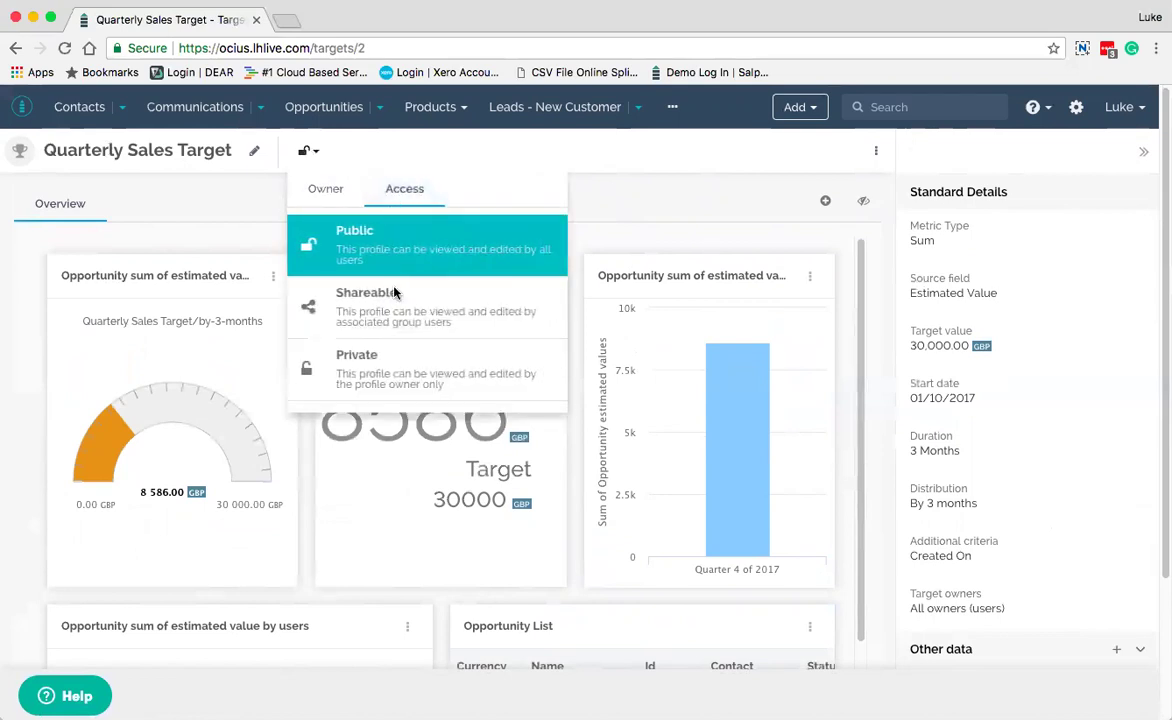
pyautogui.click(327, 189)
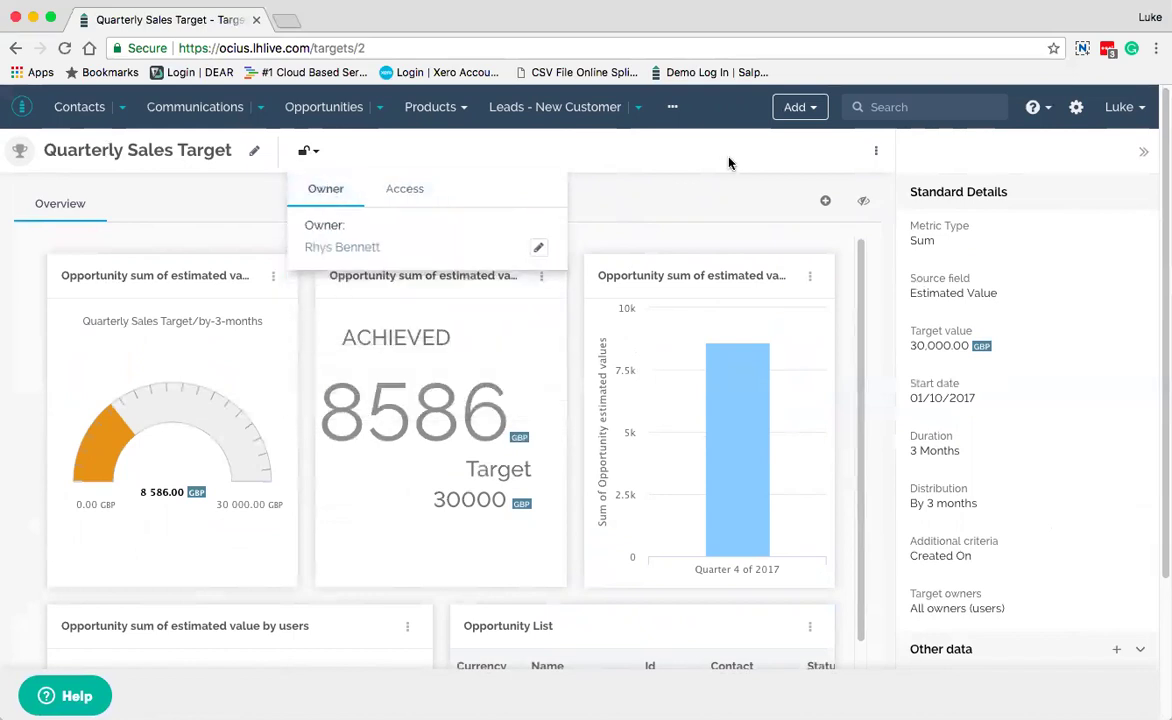
pyautogui.click(738, 162)
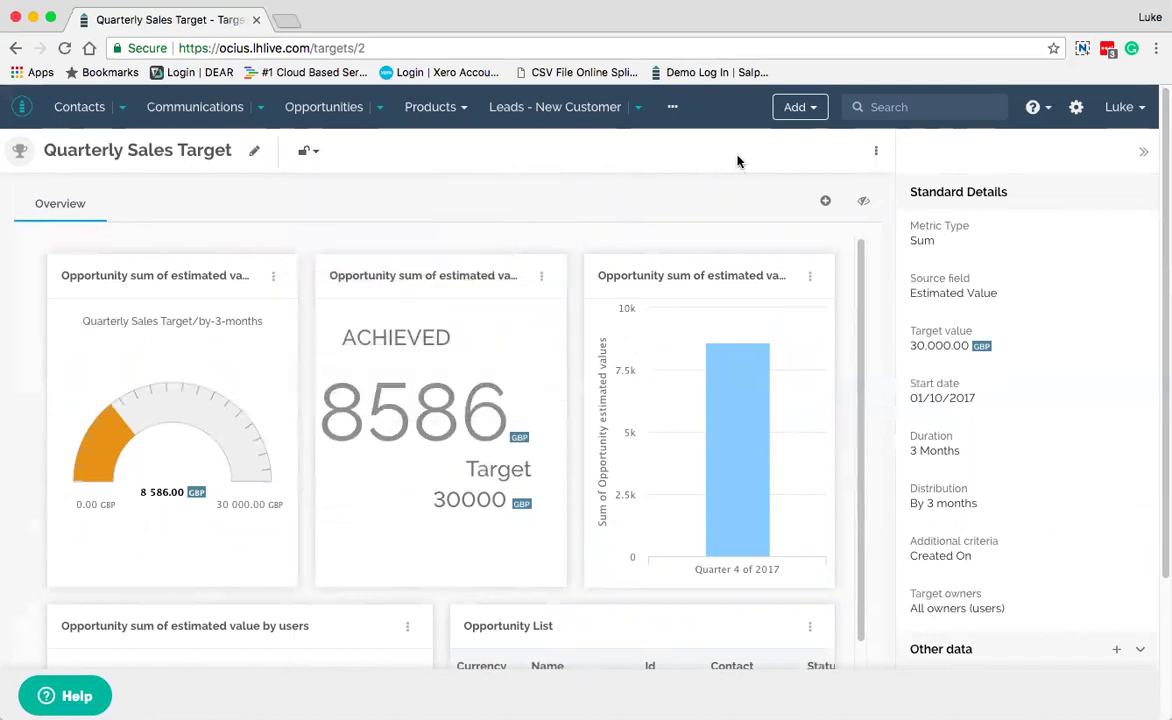
# Look through the help menu, the search box and the Add record-type list
pyautogui.click(1046, 110)
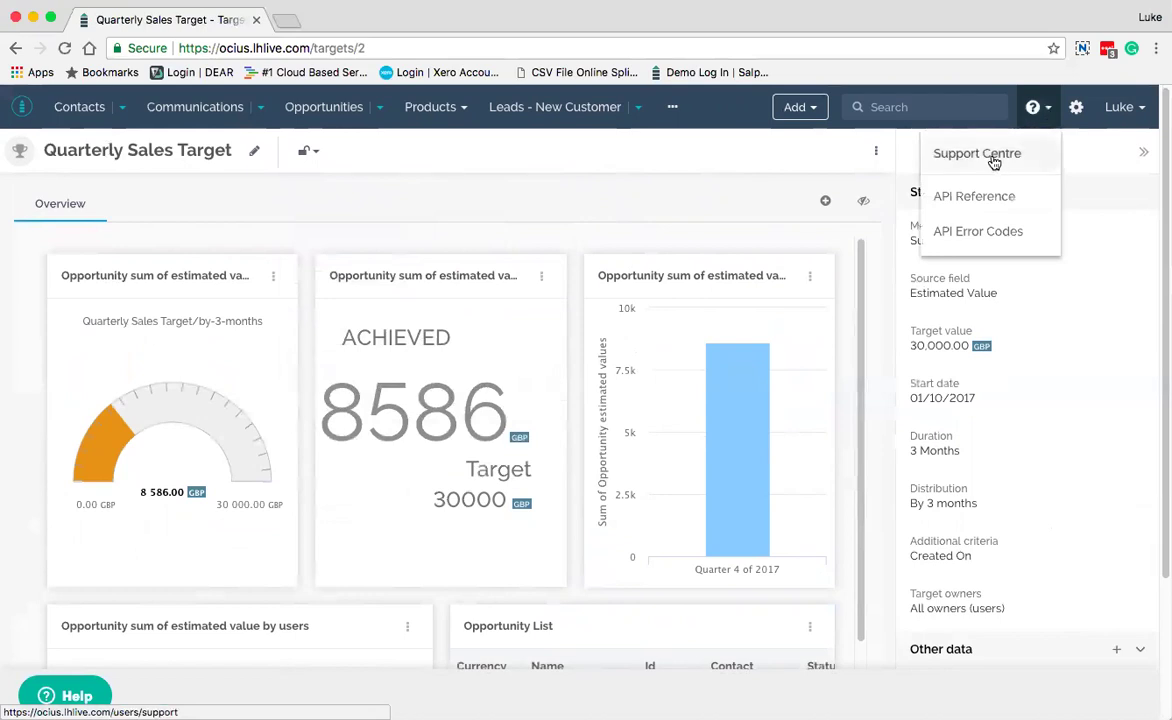
pyautogui.click(958, 104)
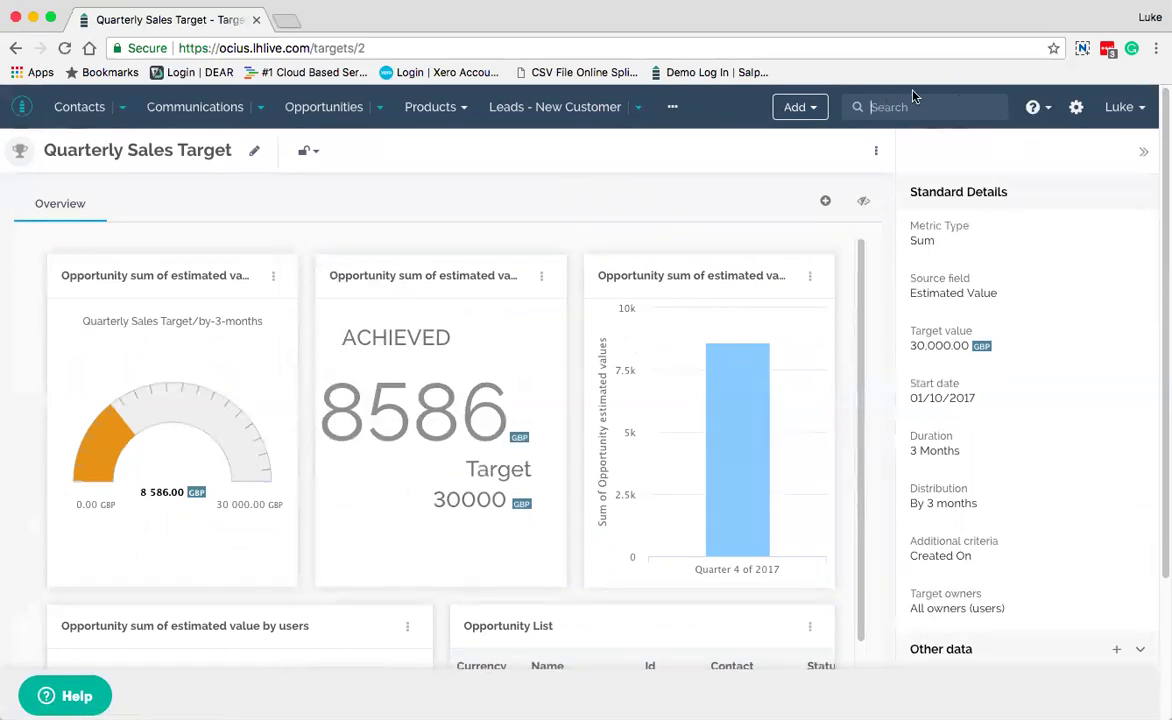
pyautogui.click(816, 112)
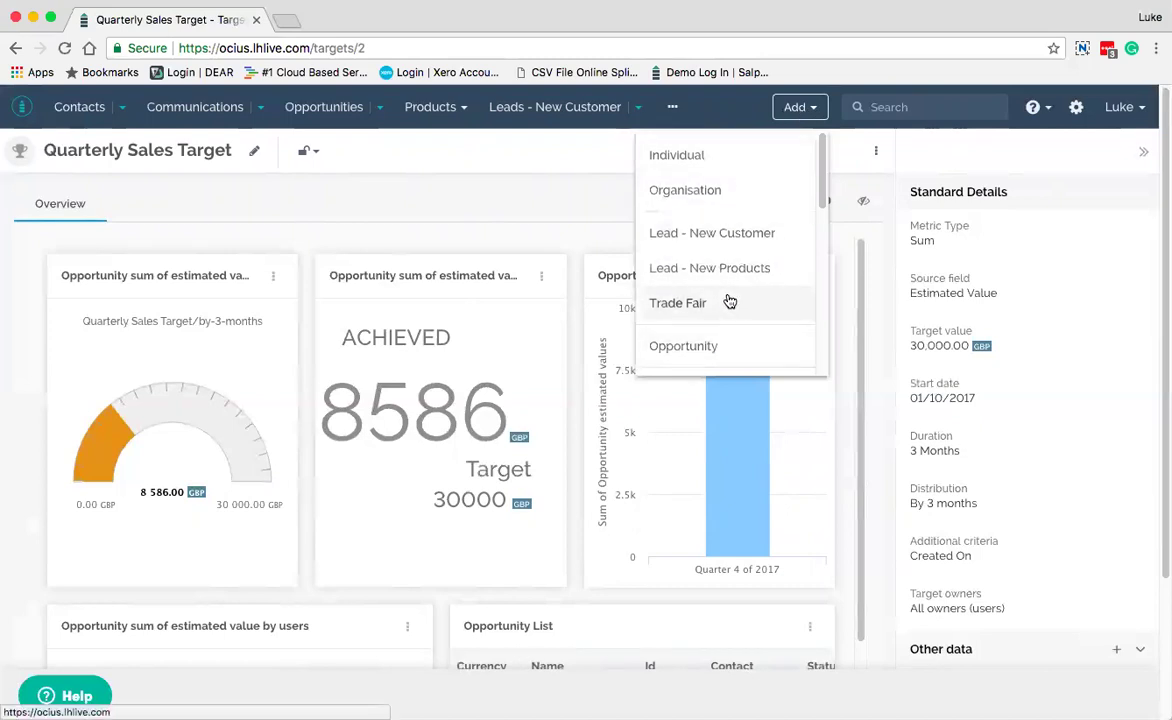
pyautogui.scroll(-1, 720, 346)
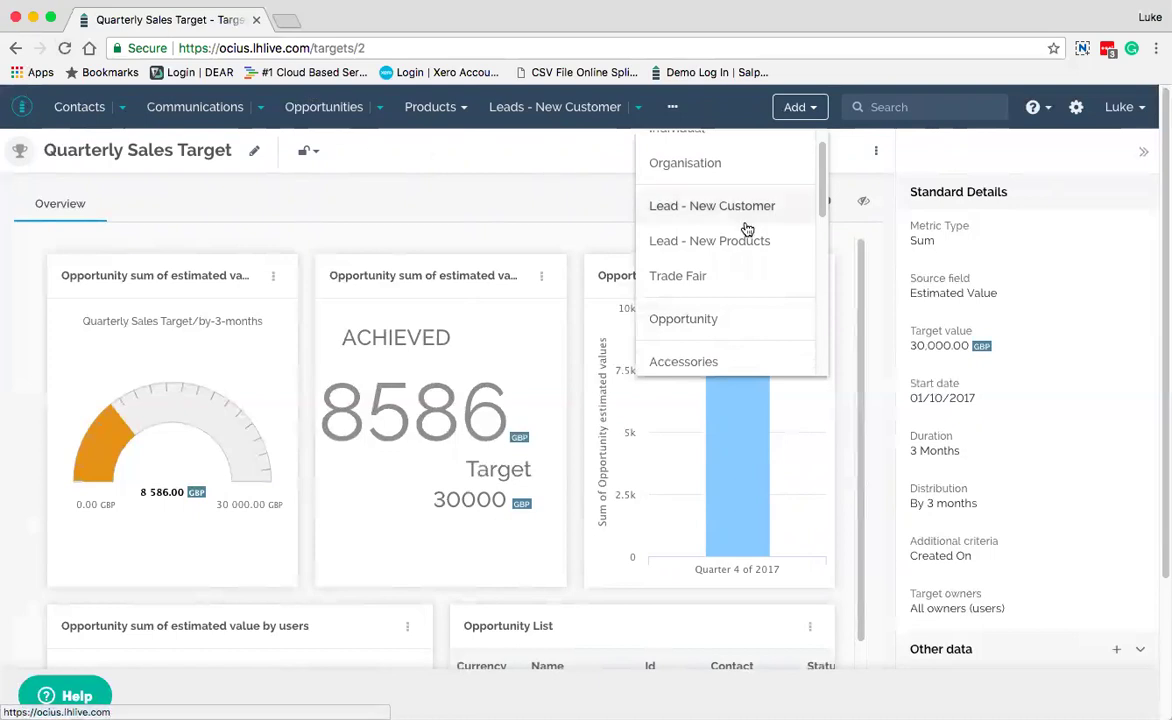
pyautogui.scroll(1, 745, 229)
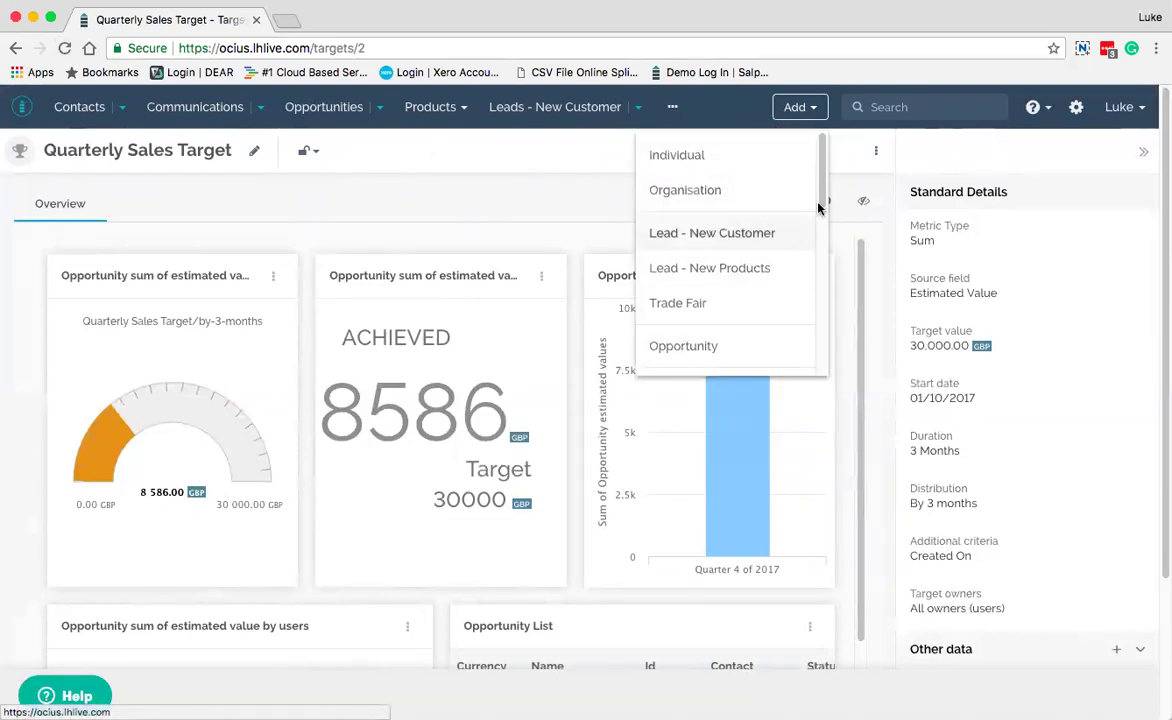
pyautogui.click(1076, 112)
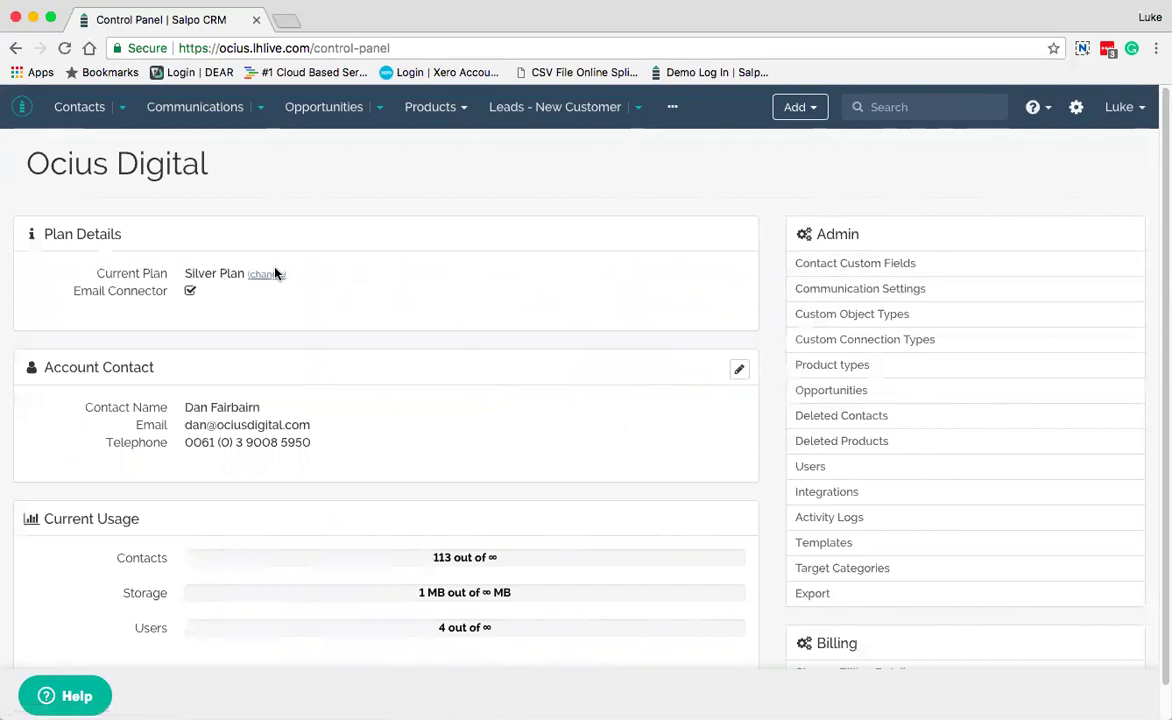
# Scroll down the Ocius Digital Control Panel to its Admin and Billing links
pyautogui.scroll(-1, 657, 345)
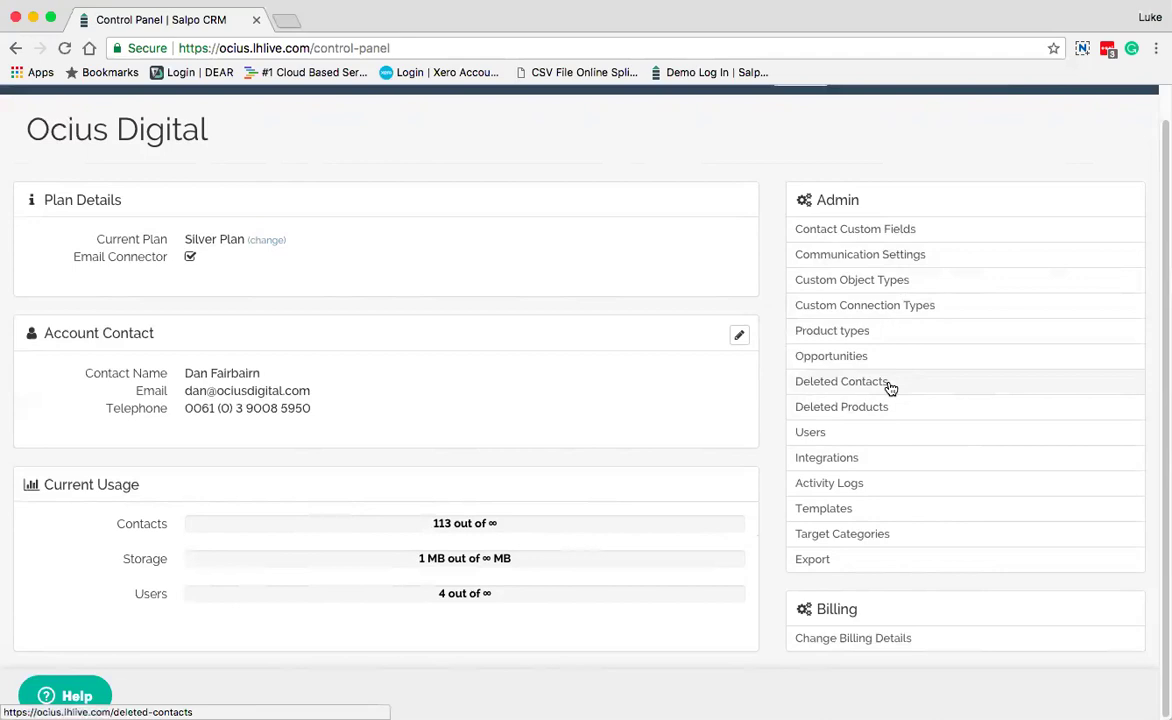
# Browse the account Integrations page's connectors, including Xero, DEAR Systems, MailChimp and SendGrid
pyautogui.click(849, 463)
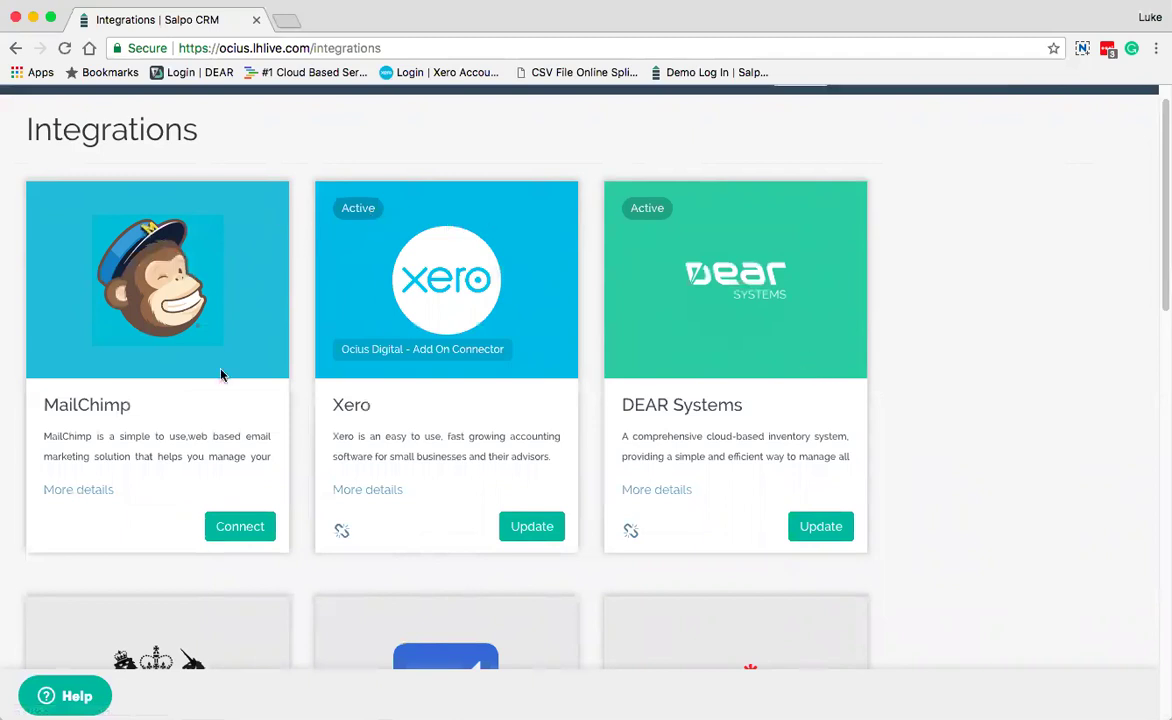
pyautogui.scroll(-3, 222, 375)
pyautogui.scroll(3, 222, 375)
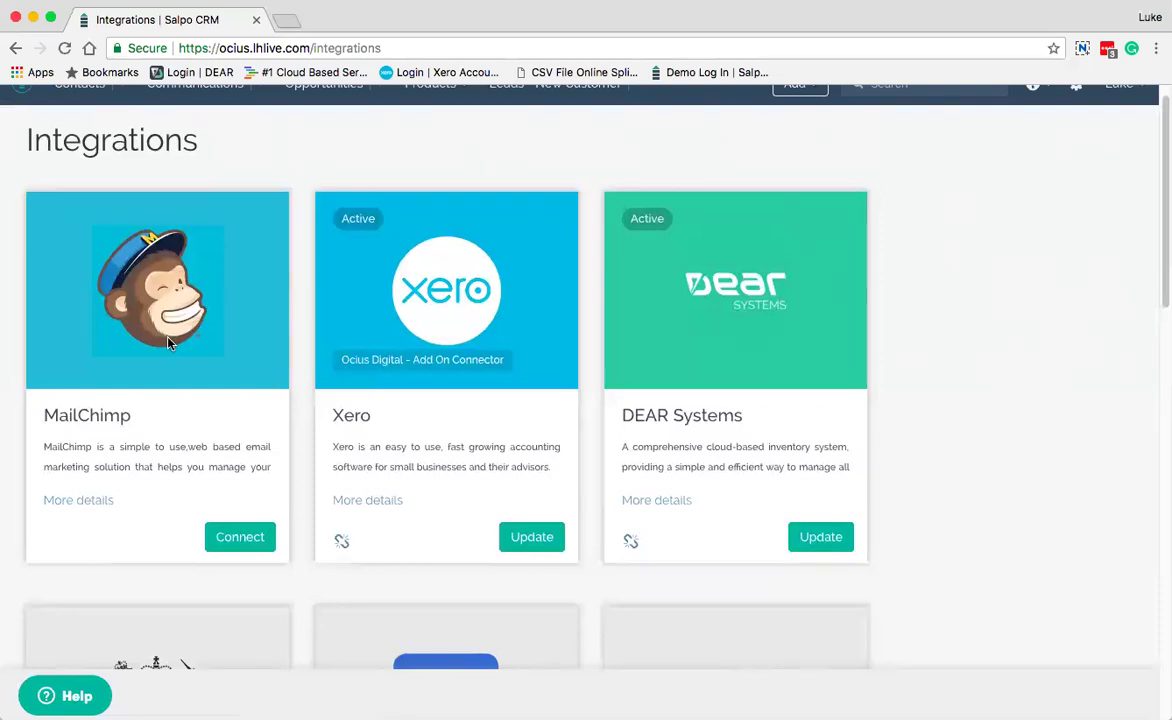
pyautogui.scroll(-8, 168, 343)
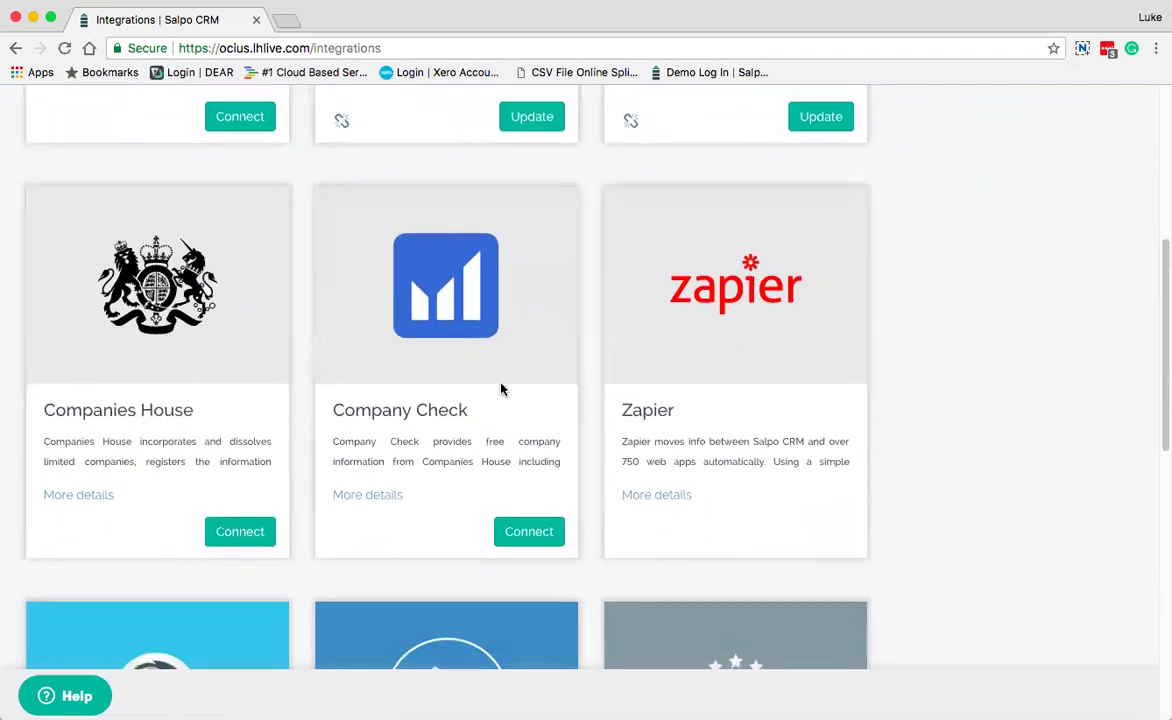
pyautogui.scroll(-3, 502, 387)
pyautogui.scroll(-6, 792, 364)
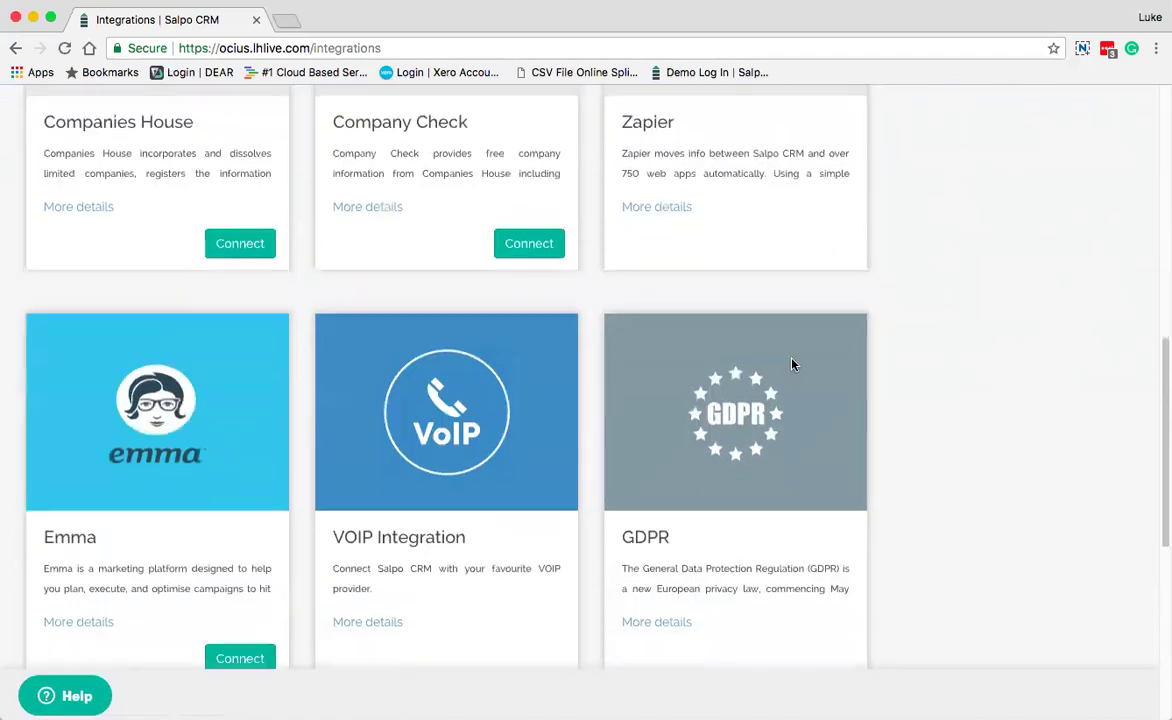
pyautogui.scroll(-7, 792, 364)
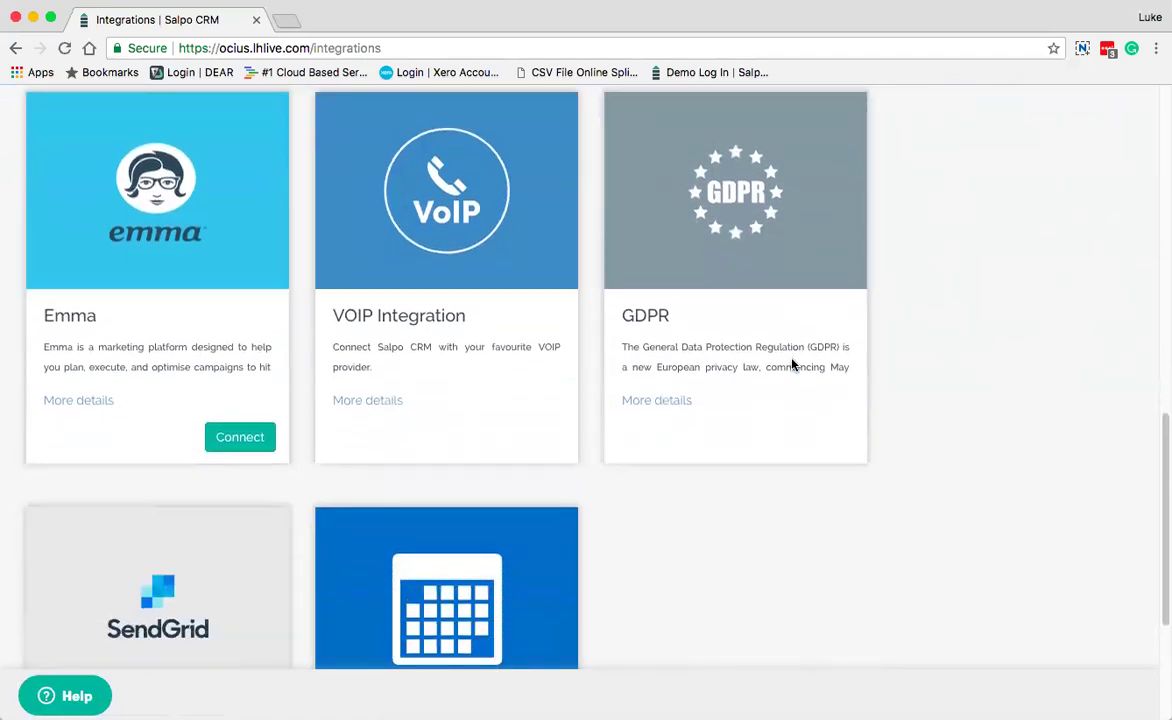
pyautogui.scroll(-1, 792, 369)
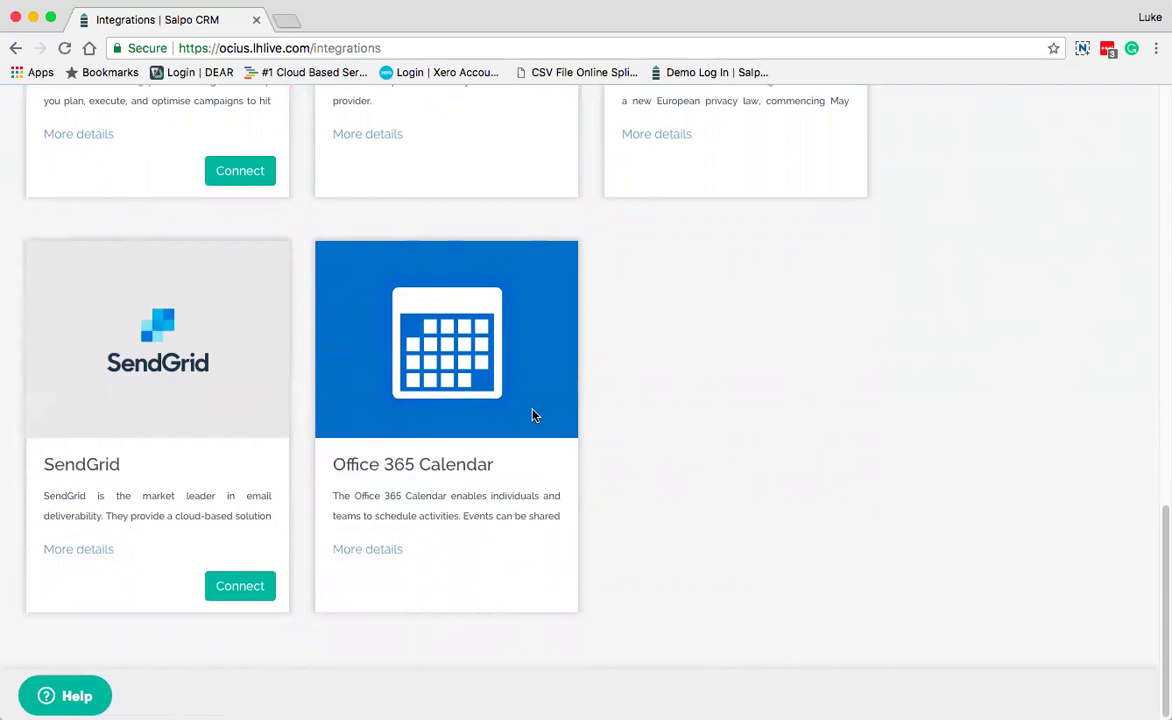
pyautogui.scroll(15, 533, 415)
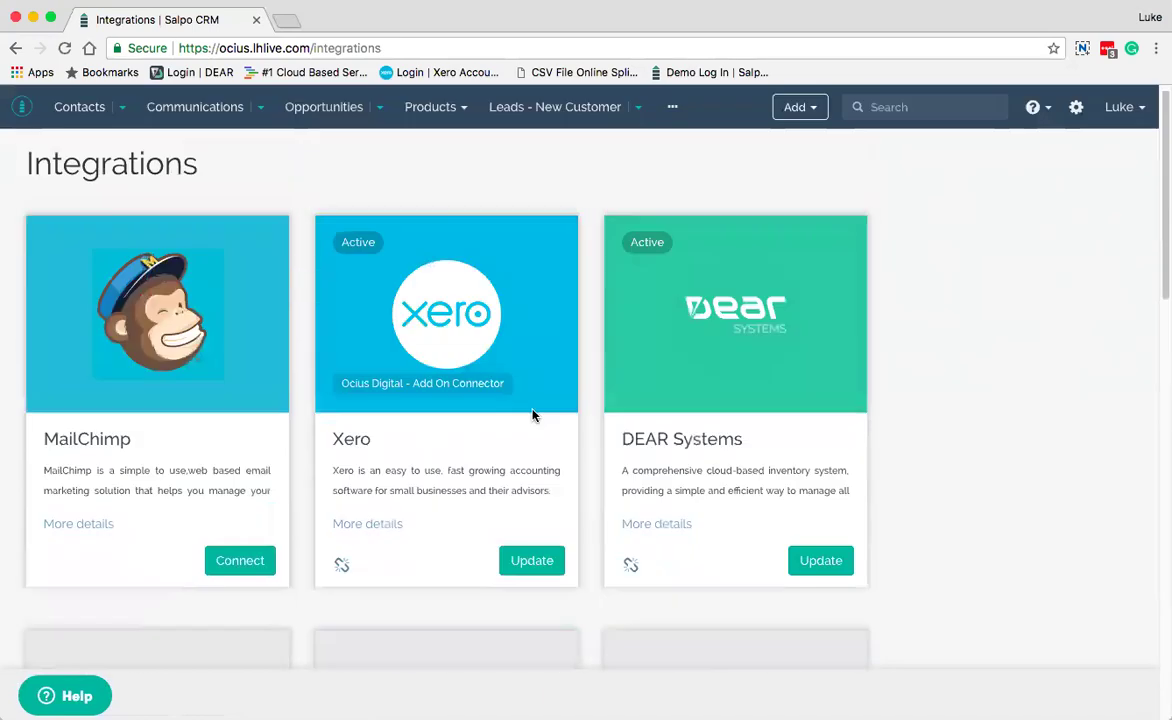
pyautogui.click(1120, 107)
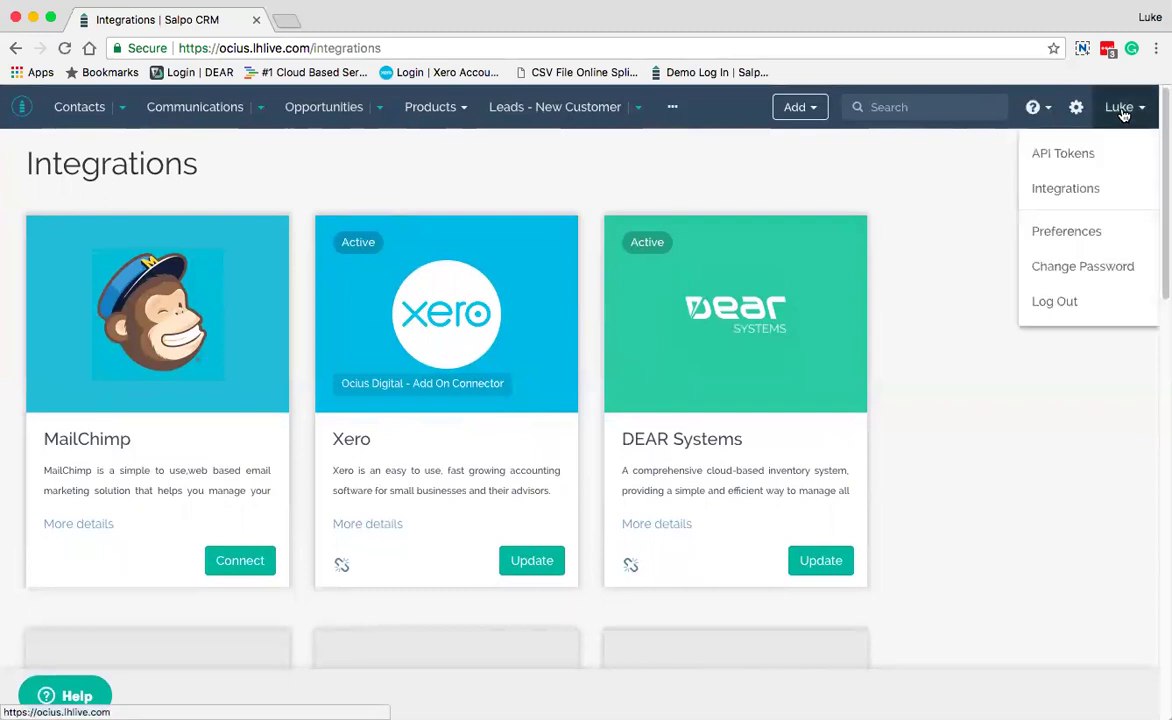
# View the personal Integrations page with its Email Accounts setup, then reopen the user menu
pyautogui.click(1080, 188)
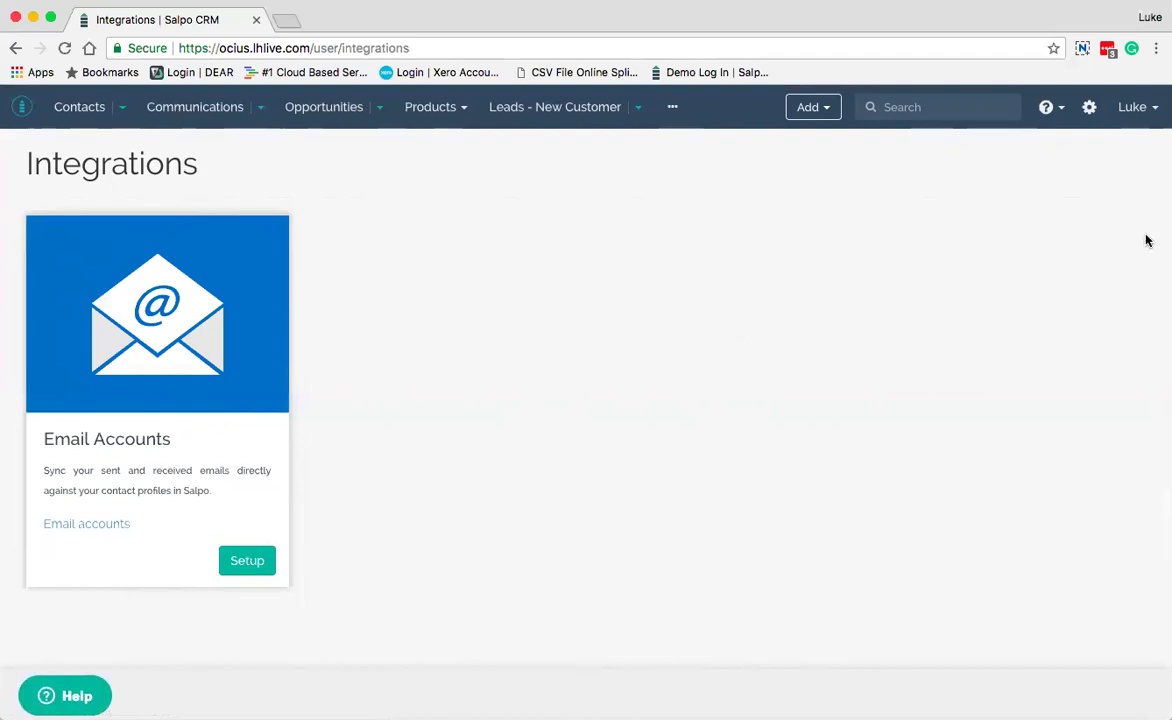
pyautogui.click(1132, 116)
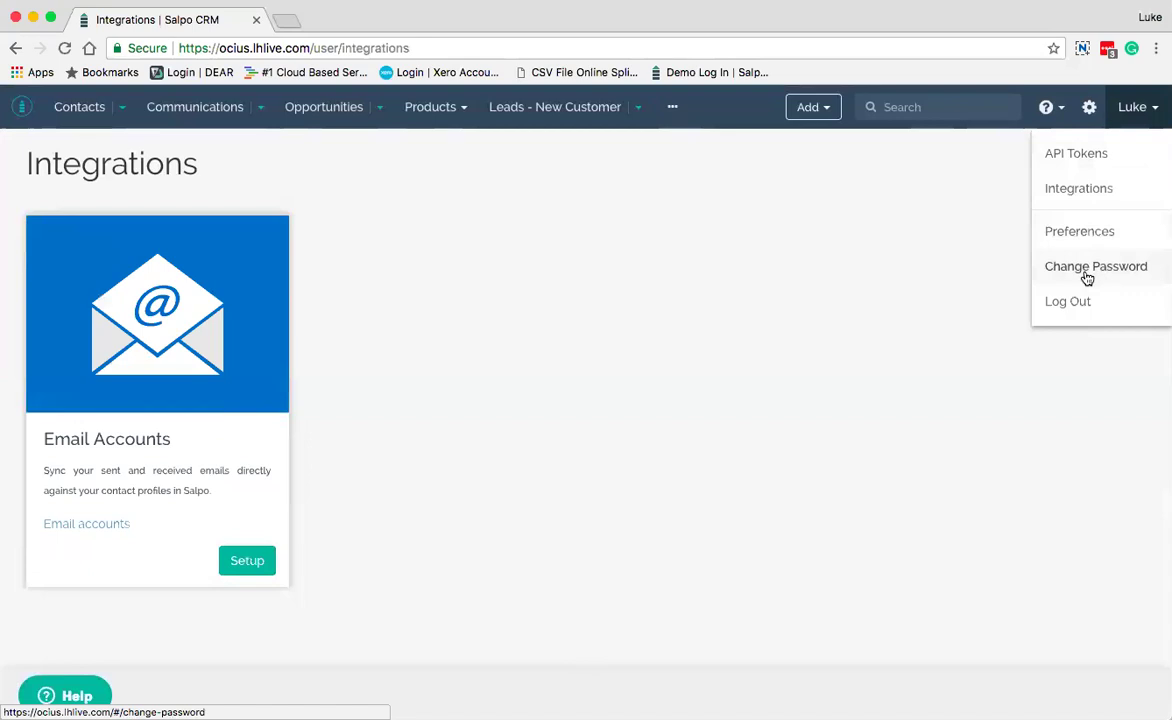
# Check the timezone setting in Preferences, then return to the Home page
pyautogui.click(1080, 238)
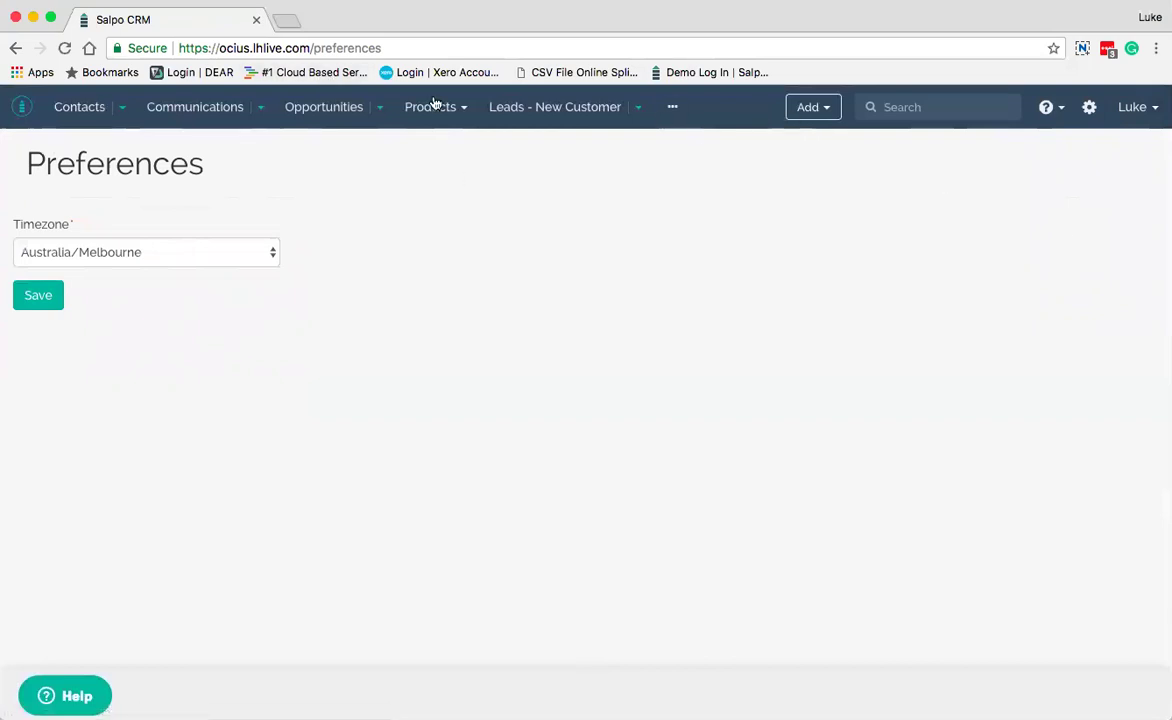
pyautogui.click(27, 107)
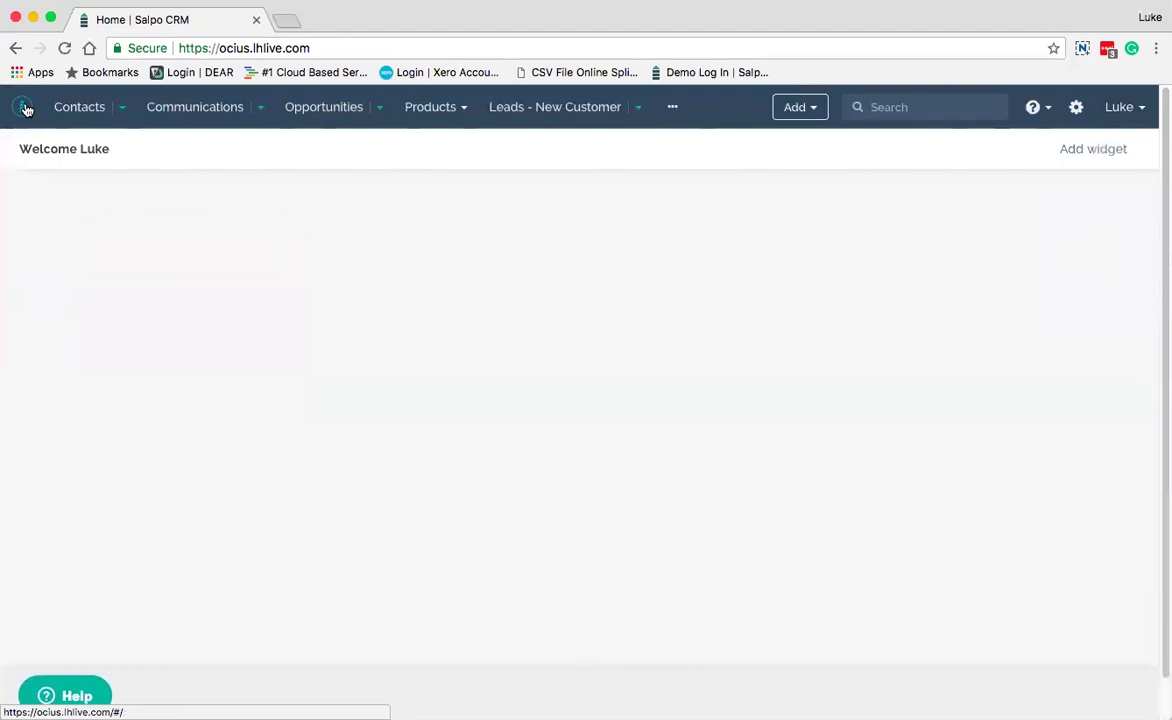